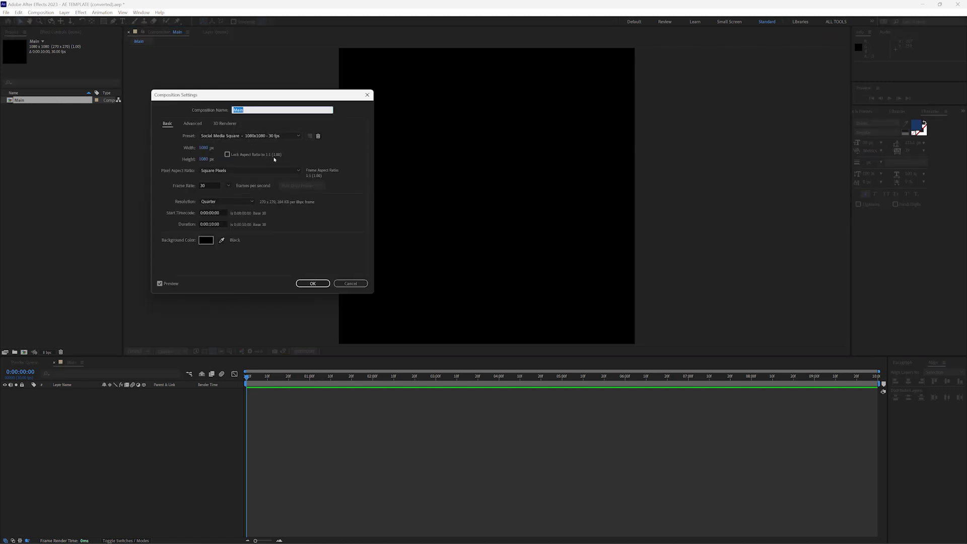
# Add a text layer reading "it's" to the Main composition and set the preview resolution to Full
pyautogui.click(313, 283)
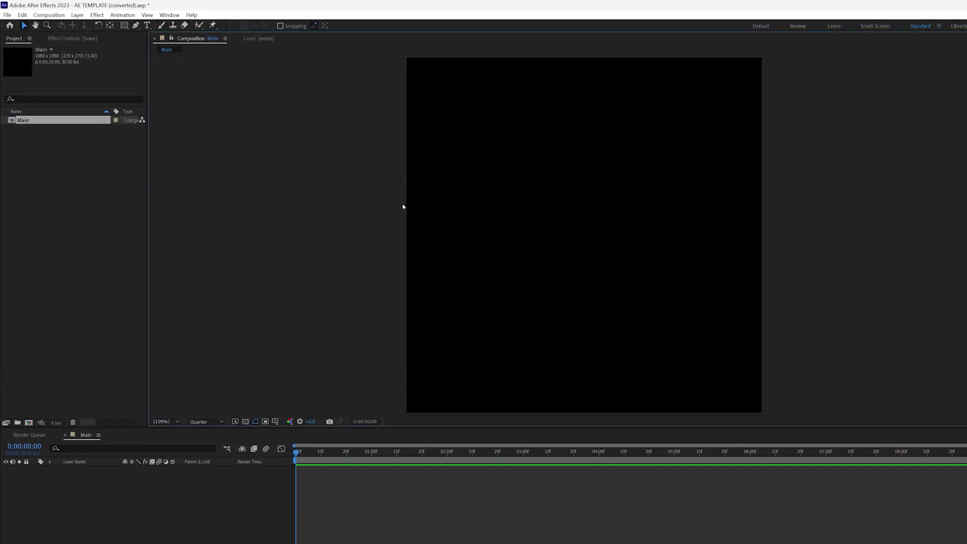
pyautogui.hotkey('ctrl', 't')
pyautogui.click(538, 173)
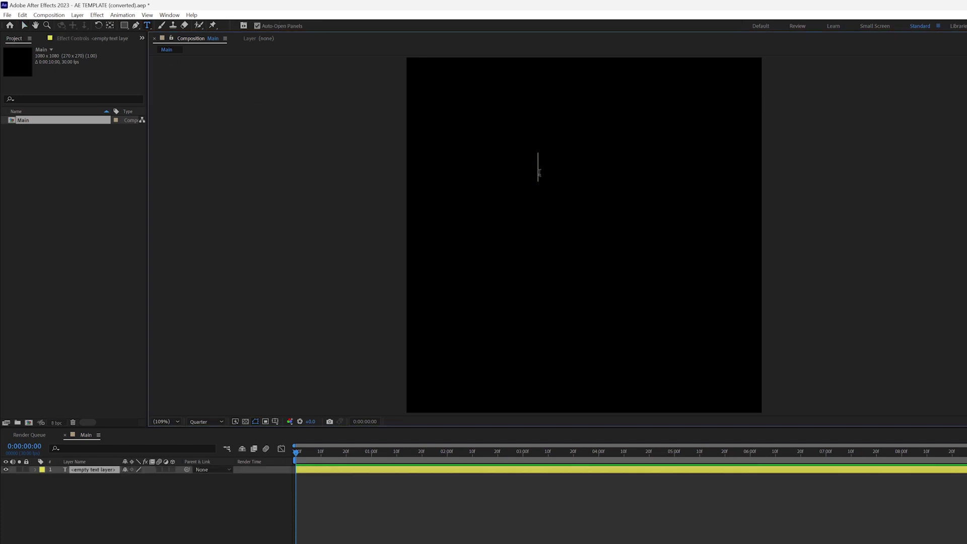
pyautogui.write("it's")
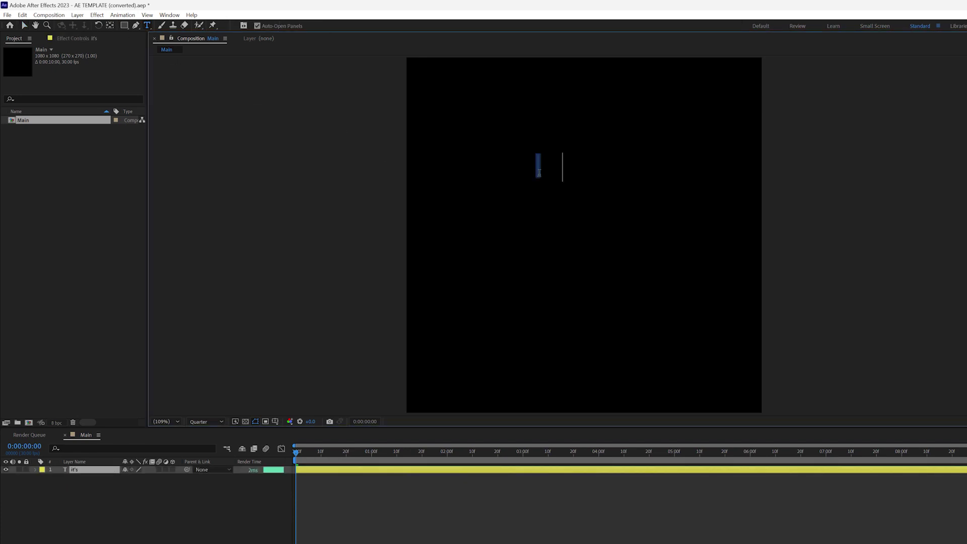
pyautogui.press('Escape')
pyautogui.click(204, 422)
pyautogui.click(201, 442)
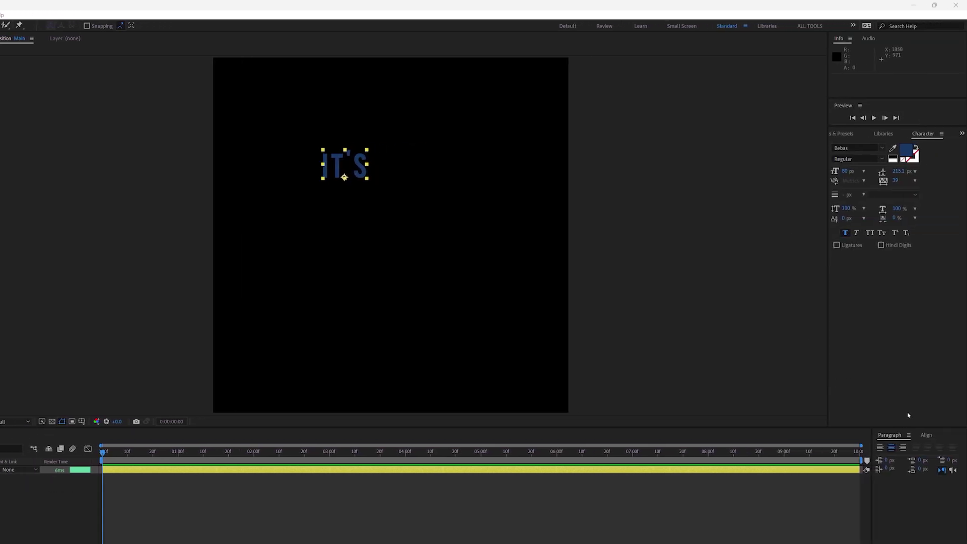
# Centre the "it's" text horizontally and vertically in the composition
pyautogui.click(927, 436)
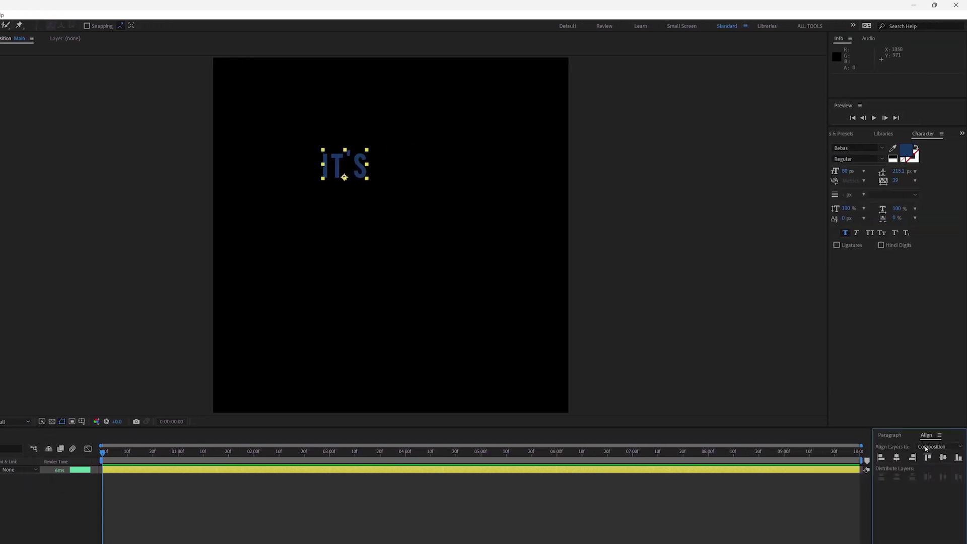
pyautogui.click(897, 457)
pyautogui.click(942, 457)
# Set the text's fill colour to white (FFFFFF)
pyautogui.click(855, 147)
pyautogui.click(906, 148)
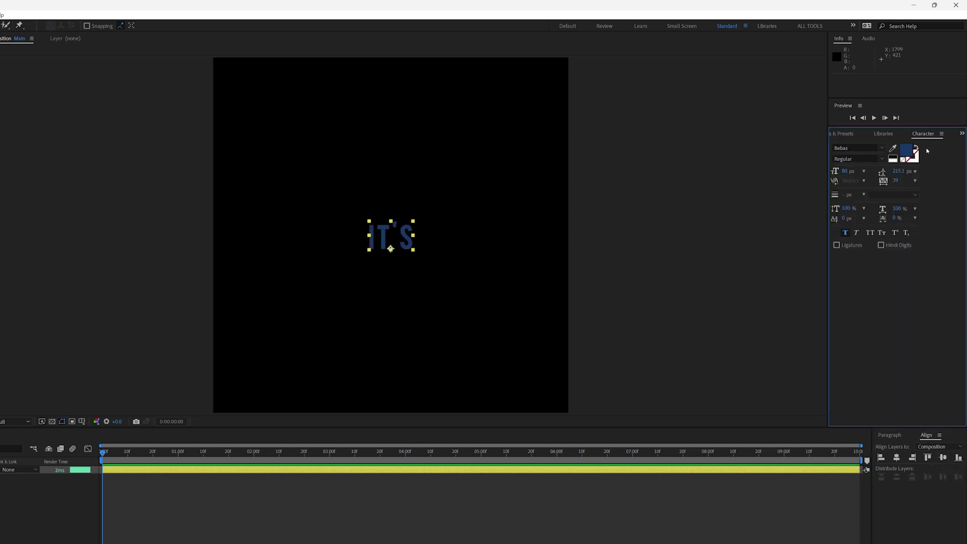
pyautogui.click(817, 263)
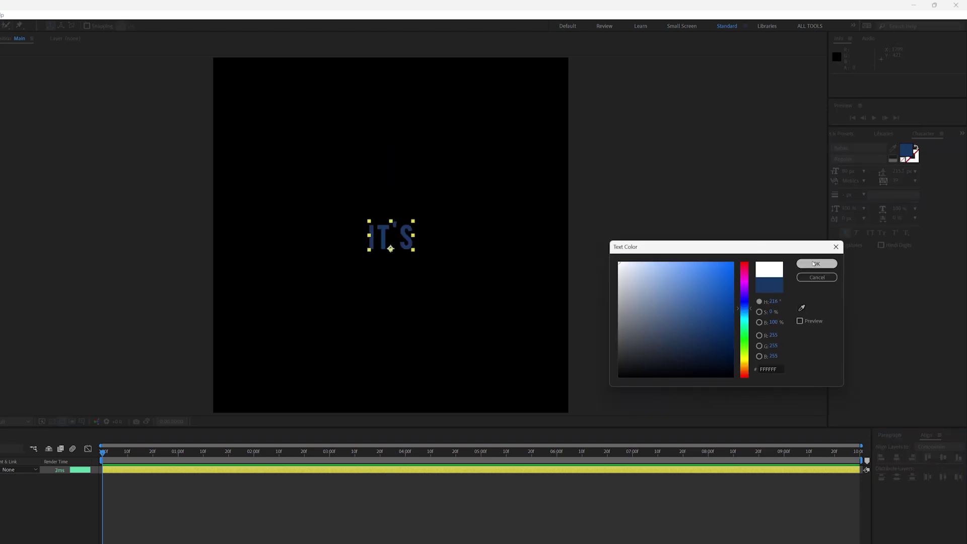
# Set the text's font to DINPro Light, with All Caps on and Faux Bold off
pyautogui.click(855, 148)
pyautogui.write('dinpro')
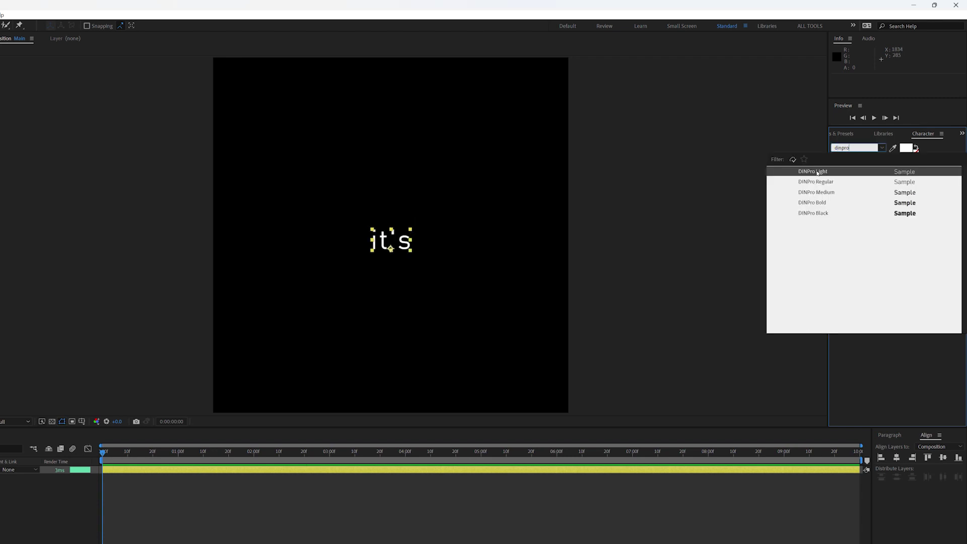
pyautogui.press('Return')
pyautogui.click(869, 232)
pyautogui.click(845, 233)
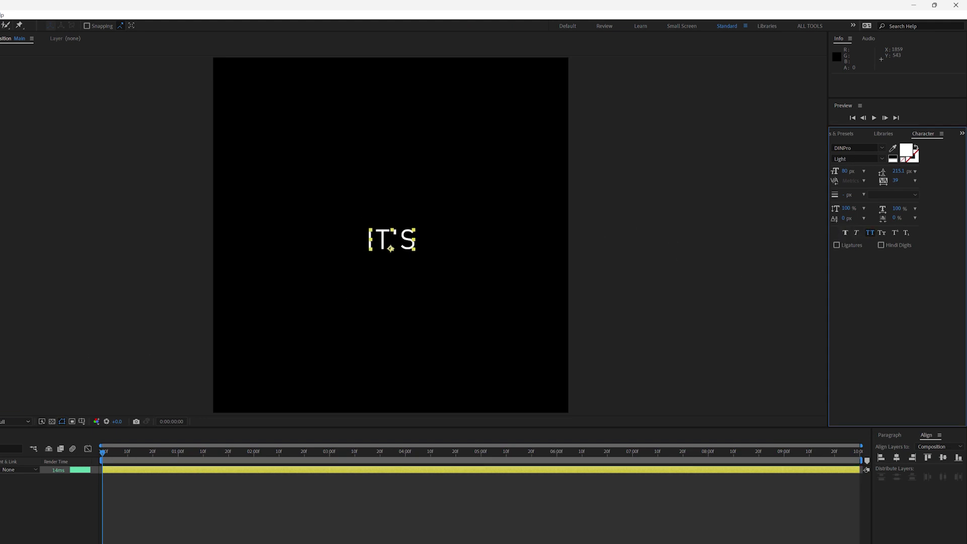
# Re-centre the restyled text in the composition and deselect it
pyautogui.click(584, 468)
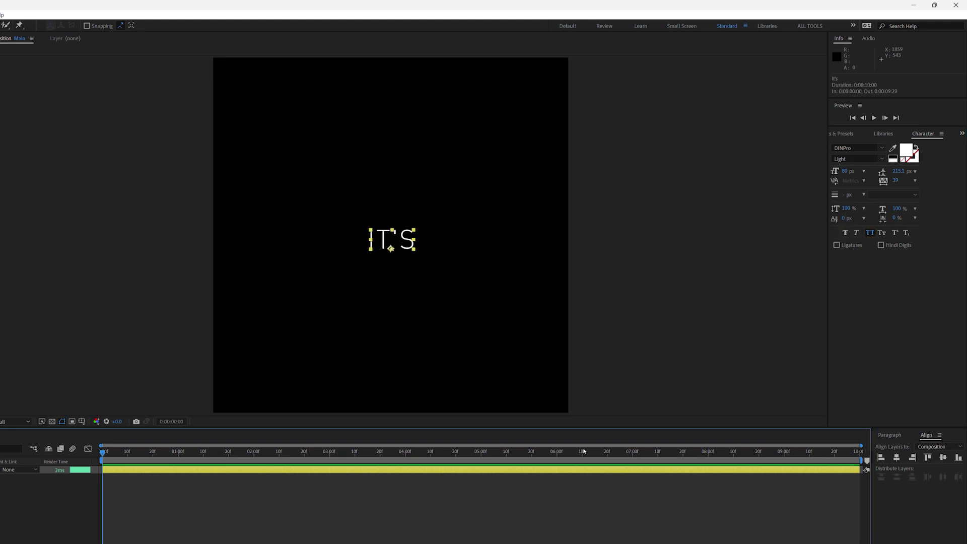
pyautogui.click(897, 458)
pyautogui.click(329, 128)
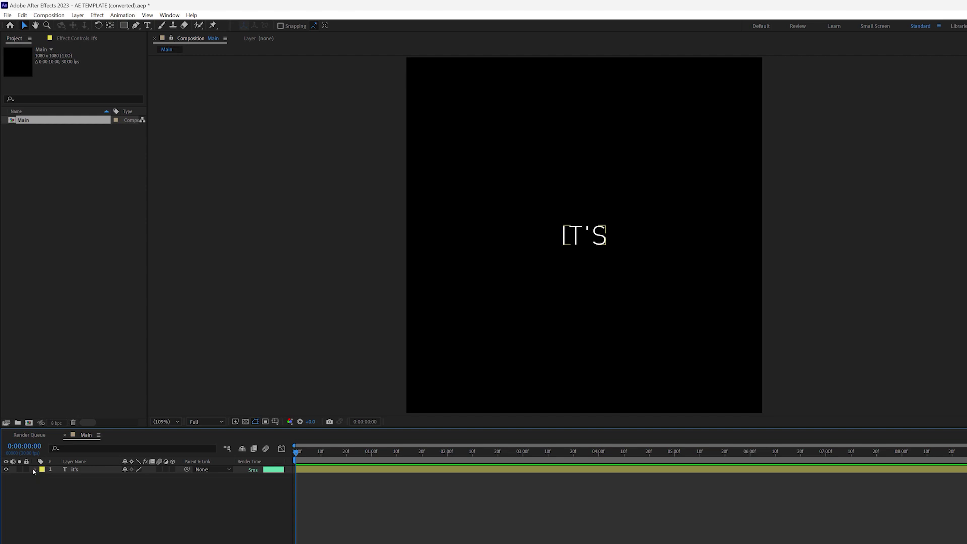
# Add a Tracking animator to the "it's" text layer and display its paragraph alignment settings
pyautogui.click(35, 470)
pyautogui.click(177, 479)
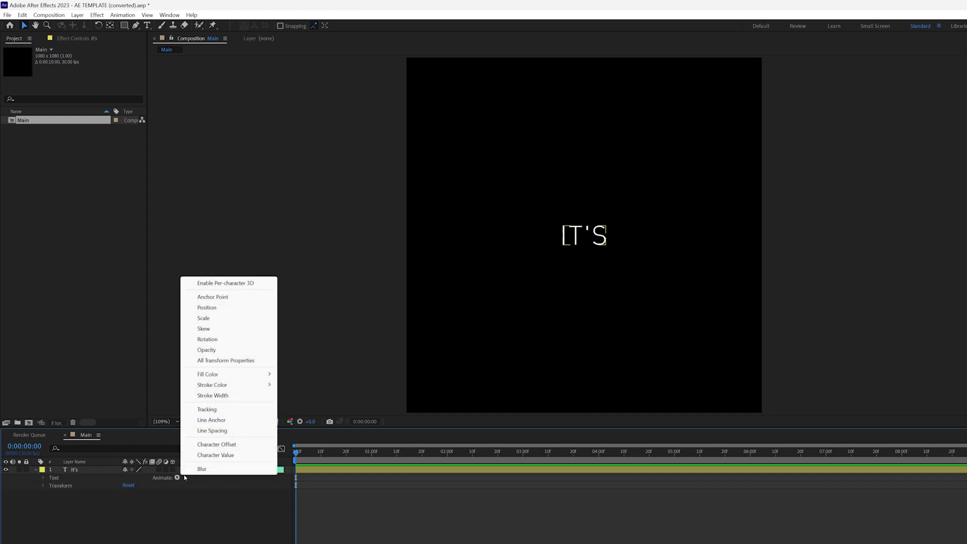
pyautogui.click(207, 405)
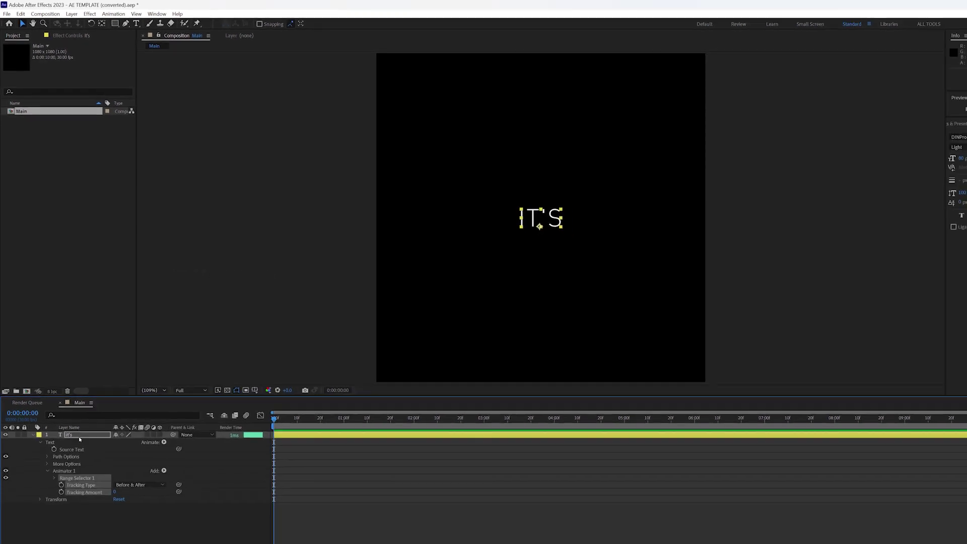
pyautogui.click(110, 462)
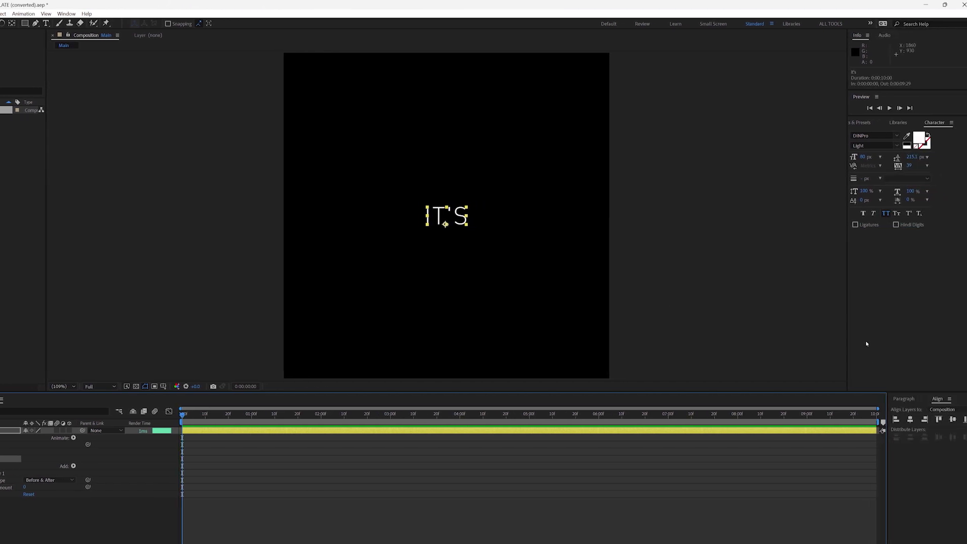
pyautogui.click(898, 399)
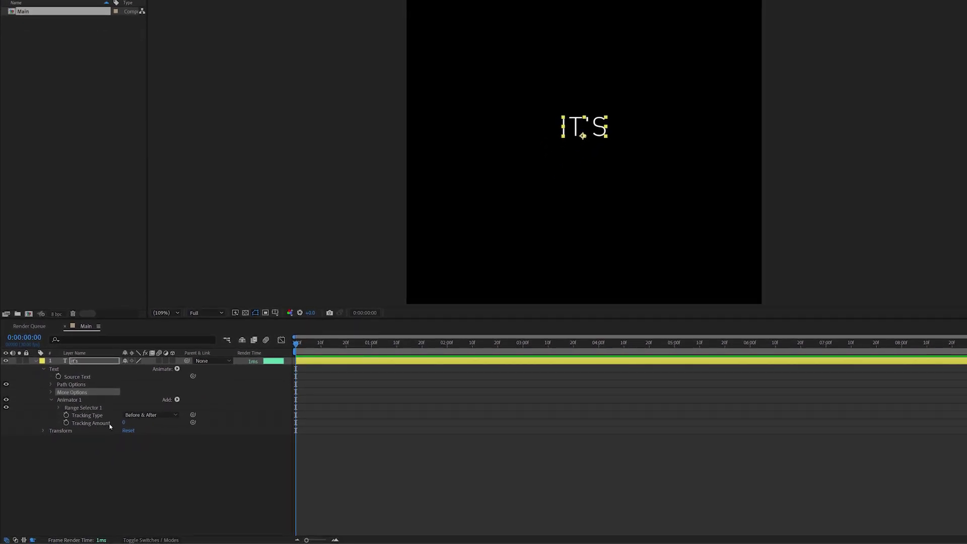
# Add a Tracking Amount keyframe at 0:00:00:14 on the text layer
pyautogui.click(349, 418)
pyautogui.click(344, 343)
pyautogui.scroll(2, 344, 343)
pyautogui.click(411, 343)
pyautogui.scroll(-1, 423, 348)
pyautogui.scroll(2, 367, 353)
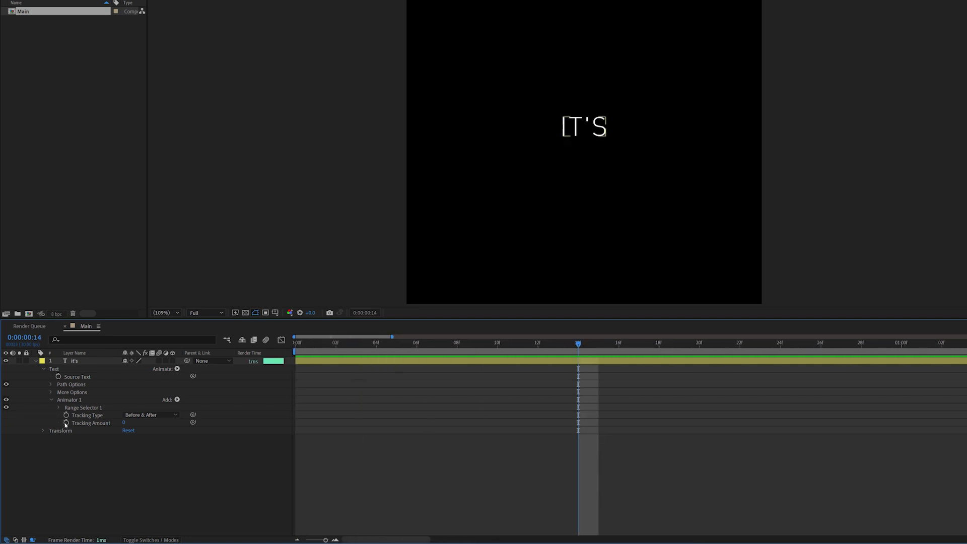
pyautogui.click(66, 423)
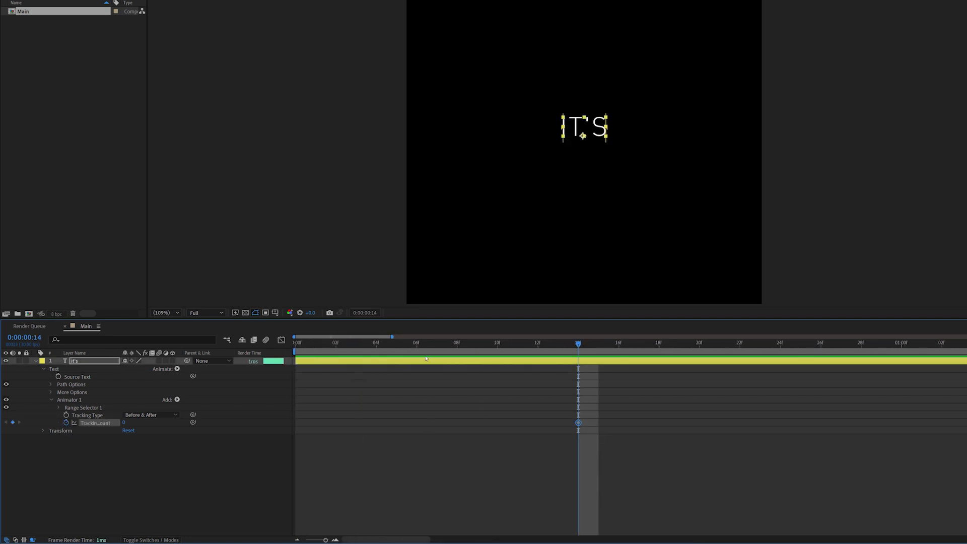
# Keyframe the Tracking Amount at -30 on the composition's first frame
pyautogui.moveTo(430, 346); pyautogui.dragTo(235, 401)
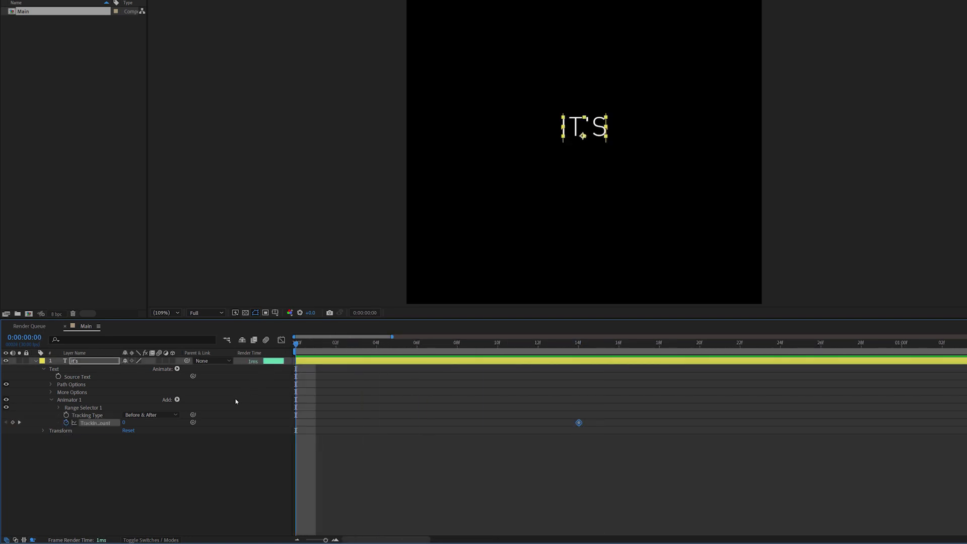
pyautogui.click(125, 424)
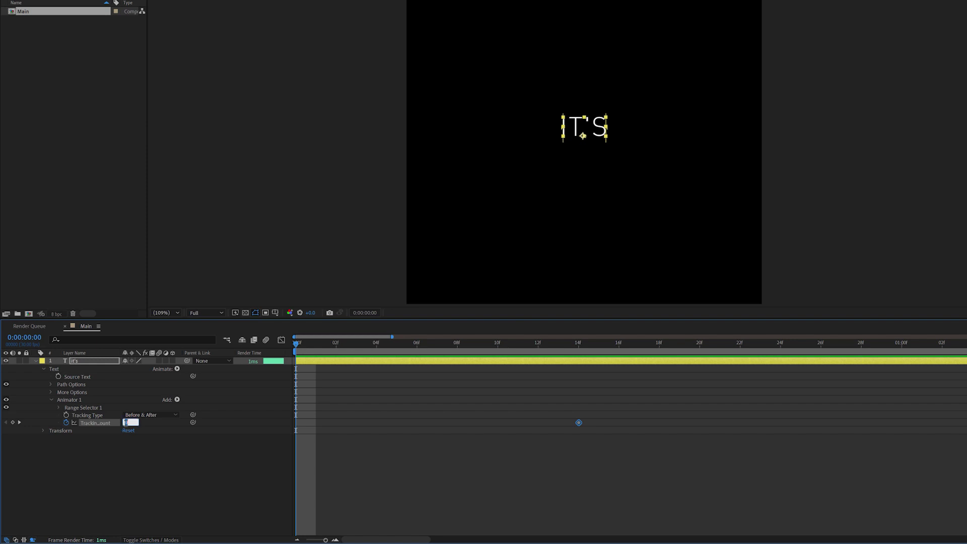
pyautogui.write('-30')
pyautogui.click(147, 437)
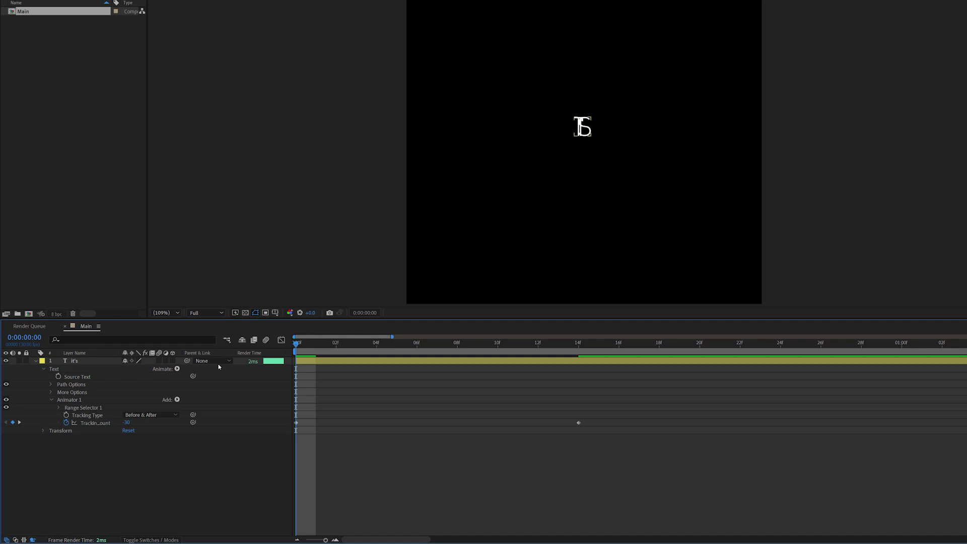
# Test a wide positive Tracking Amount on the first frame and reset it to -30
pyautogui.moveTo(125, 422)
pyautogui.mouseDown()
pyautogui.moveTo(215, 422)
pyautogui.moveTo(134, 424)
pyautogui.mouseUp()
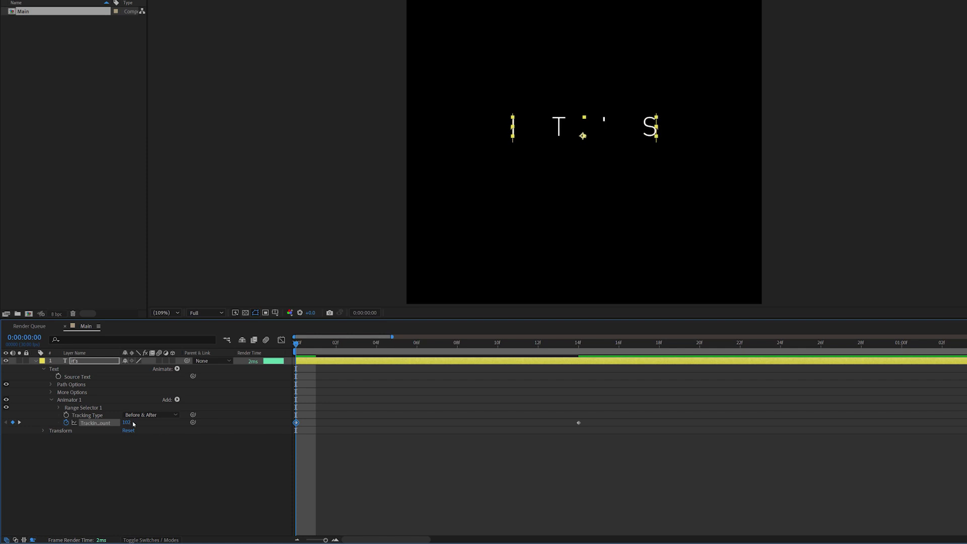
pyautogui.click(134, 424)
pyautogui.write('-30')
pyautogui.click(397, 268)
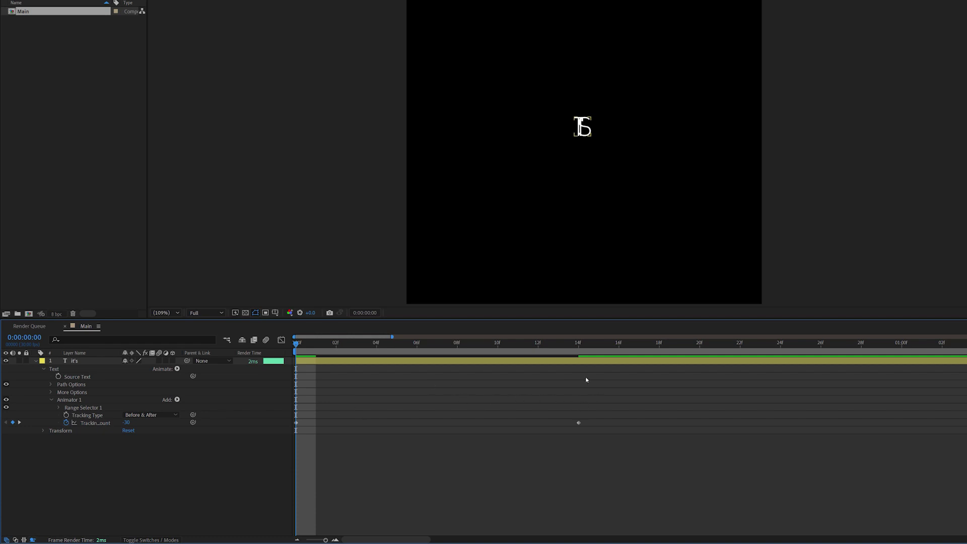
# Preview the letter spacing animation and apply easing to both Tracking Amount keyframes
pyautogui.press('space')
pyautogui.moveTo(545, 355); pyautogui.dragTo(585, 363)
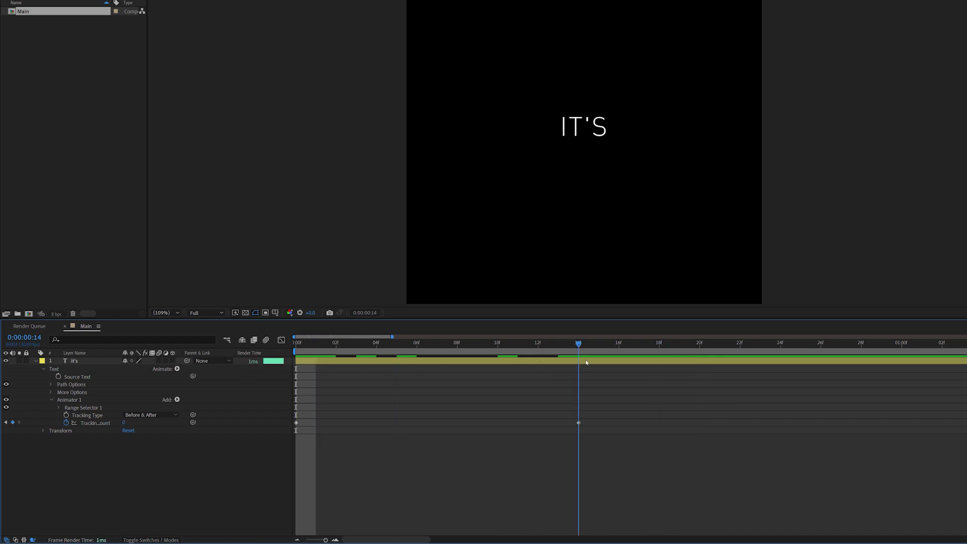
pyautogui.moveTo(588, 429)
pyautogui.mouseDown()
pyautogui.moveTo(594, 401)
pyautogui.moveTo(285, 475)
pyautogui.moveTo(281, 458)
pyautogui.mouseUp()
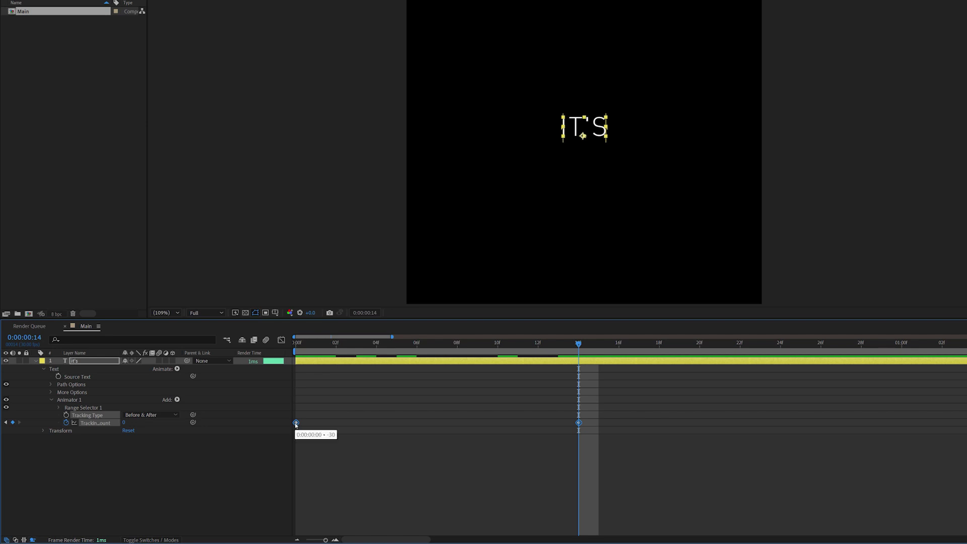
pyautogui.rightClick(295, 424)
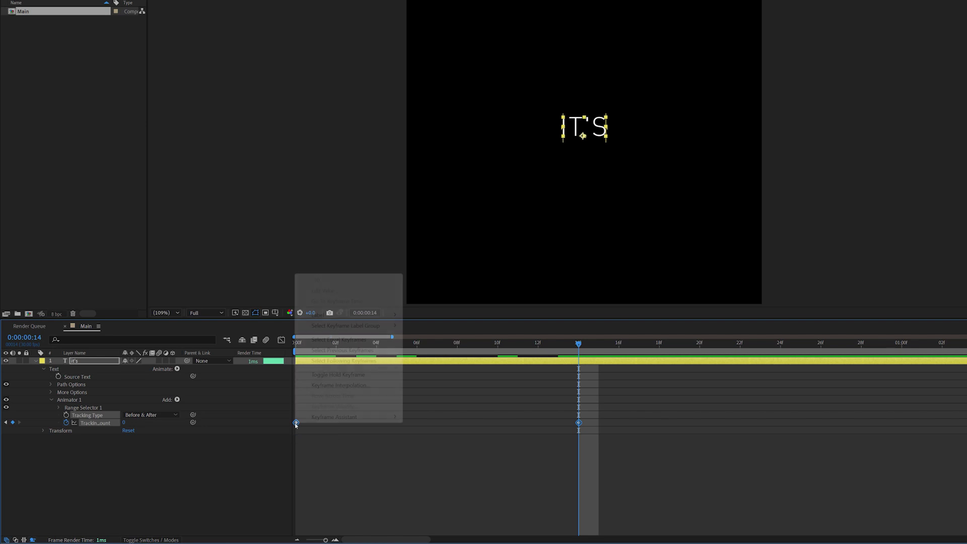
pyautogui.click(330, 377)
pyautogui.click(324, 410)
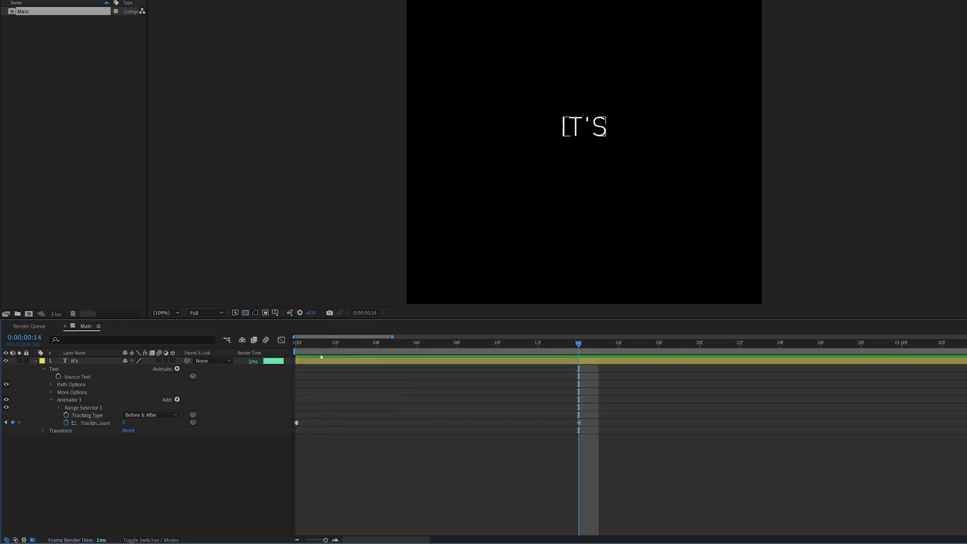
# Play the eased tracking animation from the first frame and review the text layer's animator properties
pyautogui.click(296, 345)
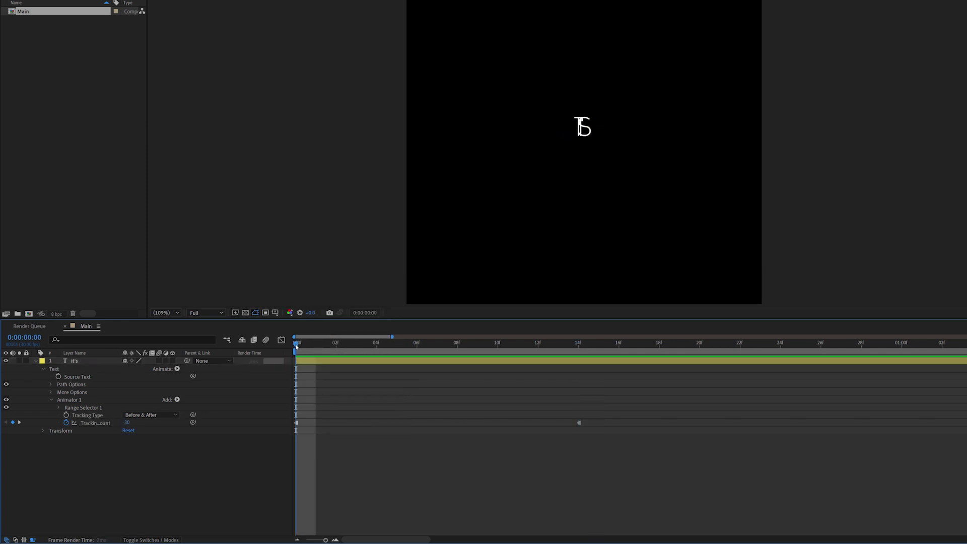
pyautogui.press('space')
pyautogui.press('space')
pyautogui.click(617, 342)
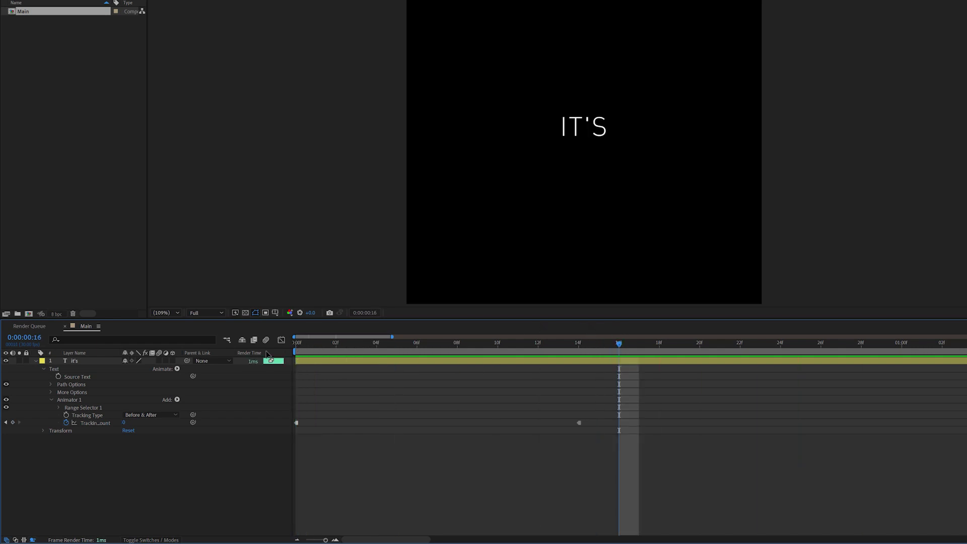
pyautogui.click(37, 364)
pyautogui.click(36, 362)
pyautogui.click(136, 391)
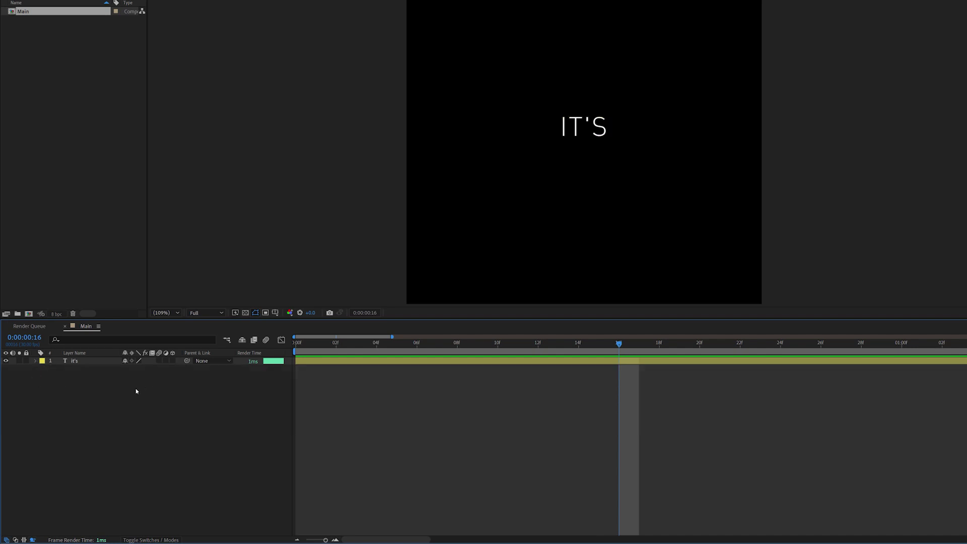
pyautogui.click(35, 361)
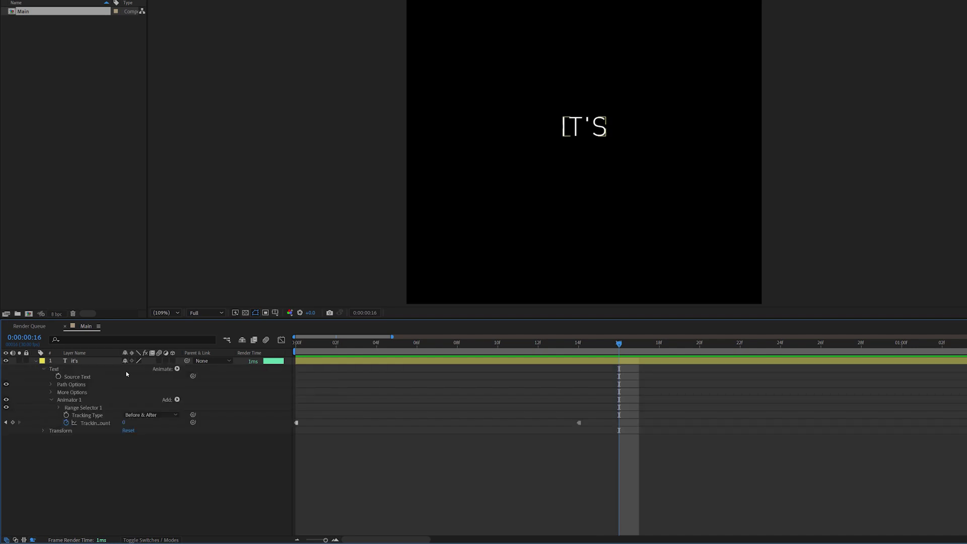
# Rename Animator 1 as TRACKING and, with the playhead at 0:00:00:14, add a Position animator to the text layer
pyautogui.press('Home')
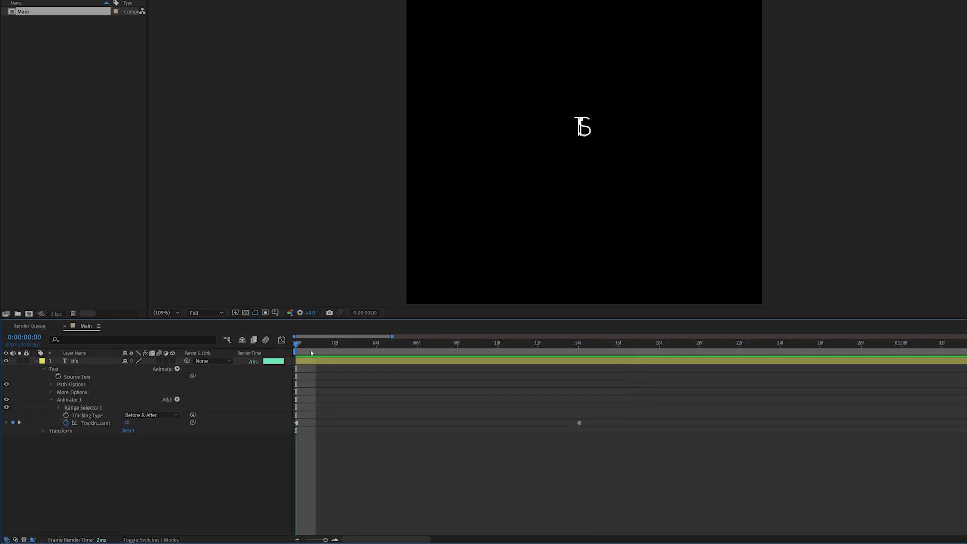
pyautogui.click(578, 344)
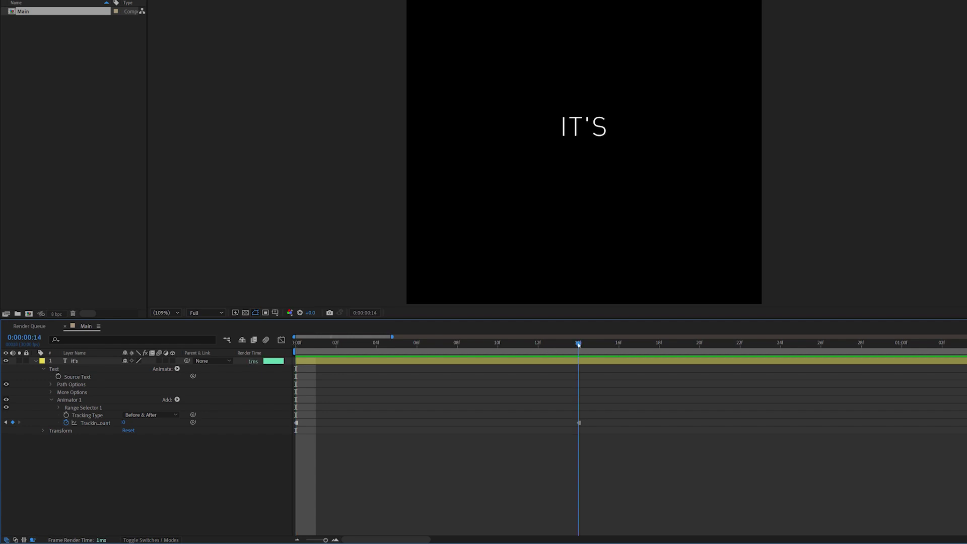
pyautogui.click(66, 401)
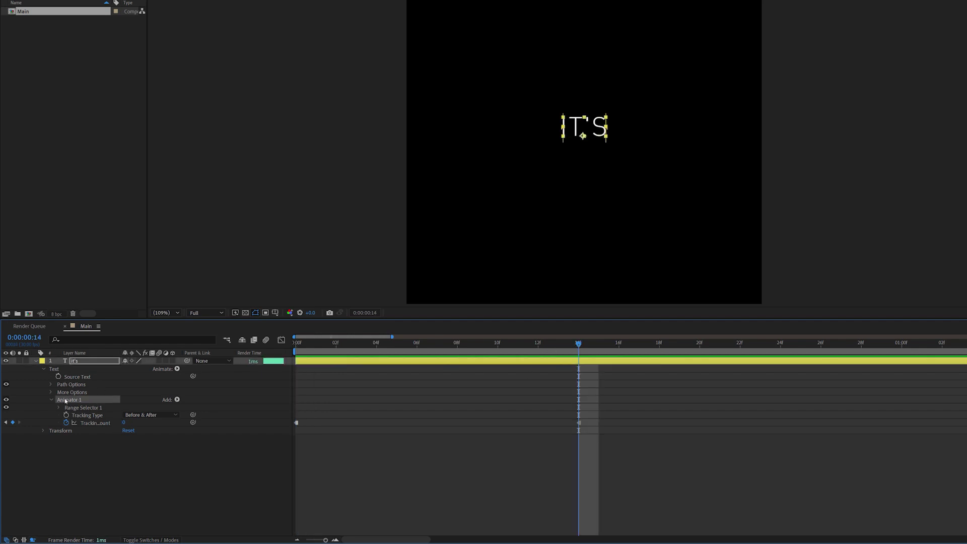
pyautogui.press('Return')
pyautogui.write('TRACKING')
pyautogui.press('Return')
pyautogui.click(177, 368)
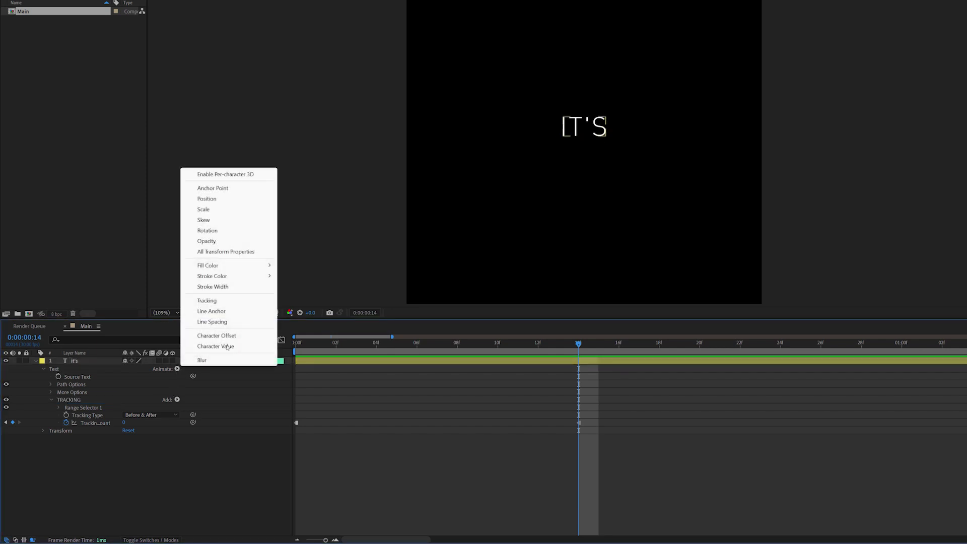
pyautogui.click(206, 198)
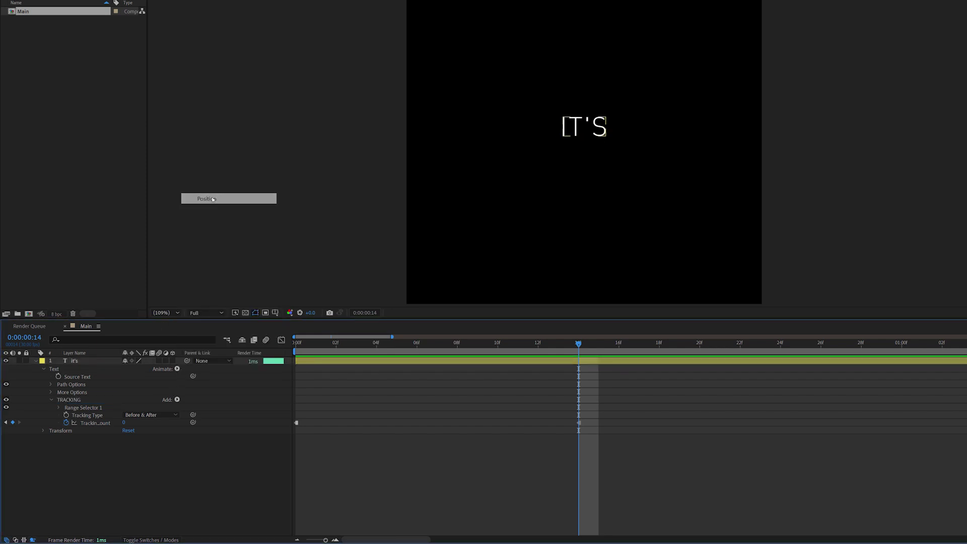
# Rename the new text animator as POSITION and set its Position value to 0, 71
pyautogui.click(70, 431)
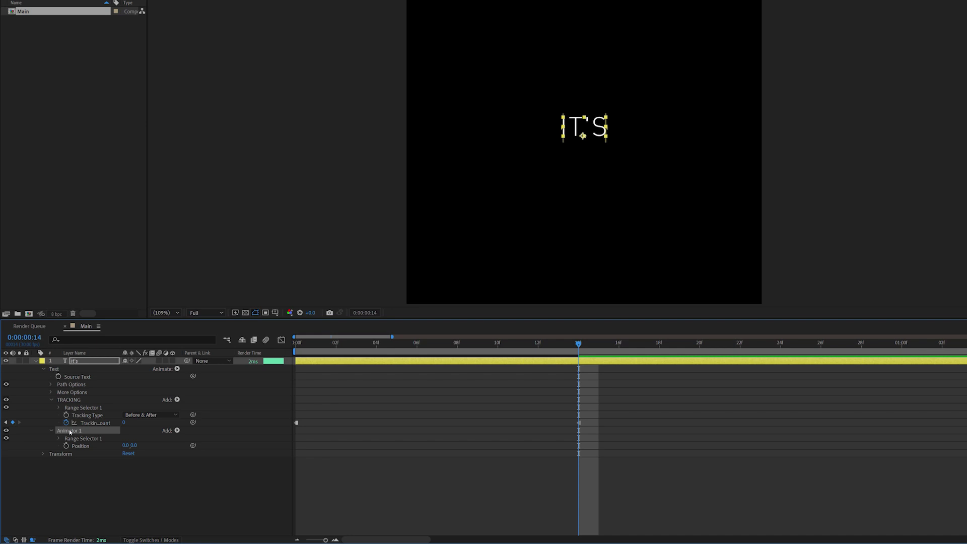
pyautogui.press('Return')
pyautogui.write('POSITION')
pyautogui.click(98, 503)
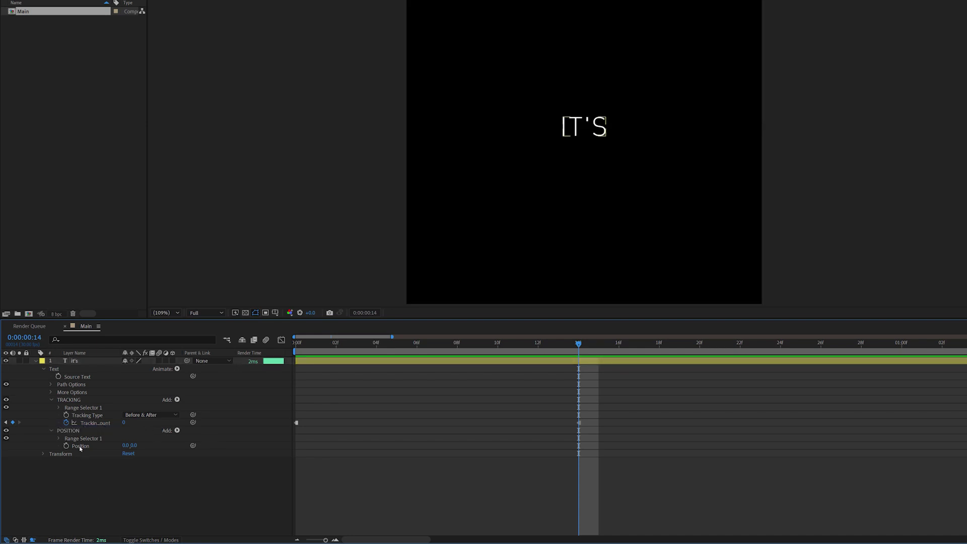
pyautogui.click(133, 445)
pyautogui.click(247, 362)
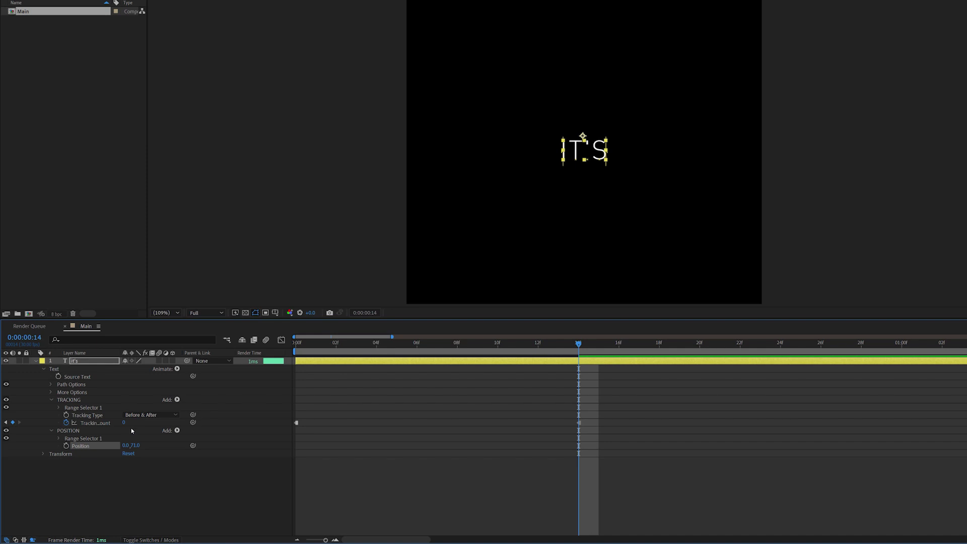
# Set the Start of the POSITION animator's Range Selector 1 to 100% and keyframe it at 0:00:00:14
pyautogui.click(59, 438)
pyautogui.moveTo(125, 446); pyautogui.dragTo(222, 436)
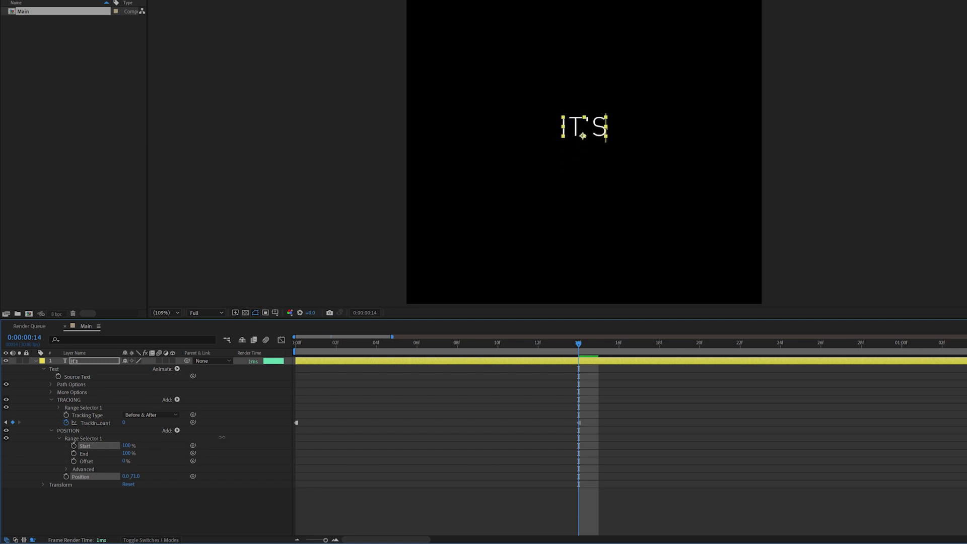
pyautogui.click(74, 445)
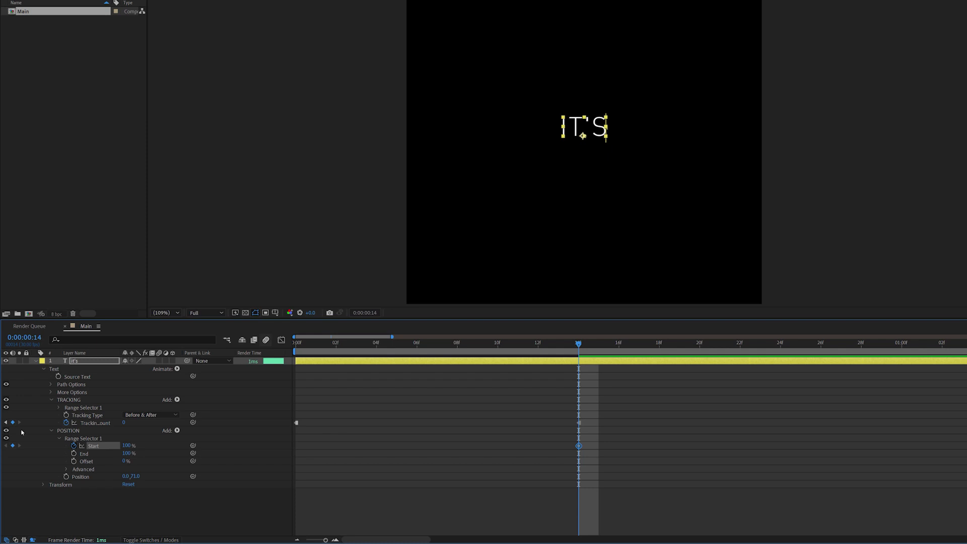
# Add a Start keyframe of 0% at 0:00:01:01 and preview the position animation
pyautogui.click(644, 443)
pyautogui.press('-')
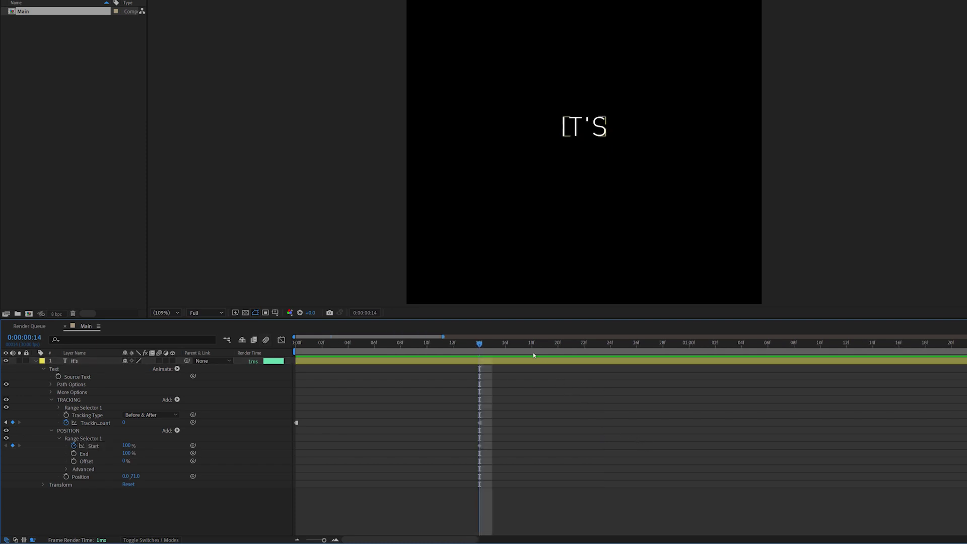
pyautogui.moveTo(689, 352)
pyautogui.mouseDown()
pyautogui.moveTo(708, 351)
pyautogui.moveTo(702, 346)
pyautogui.mouseUp()
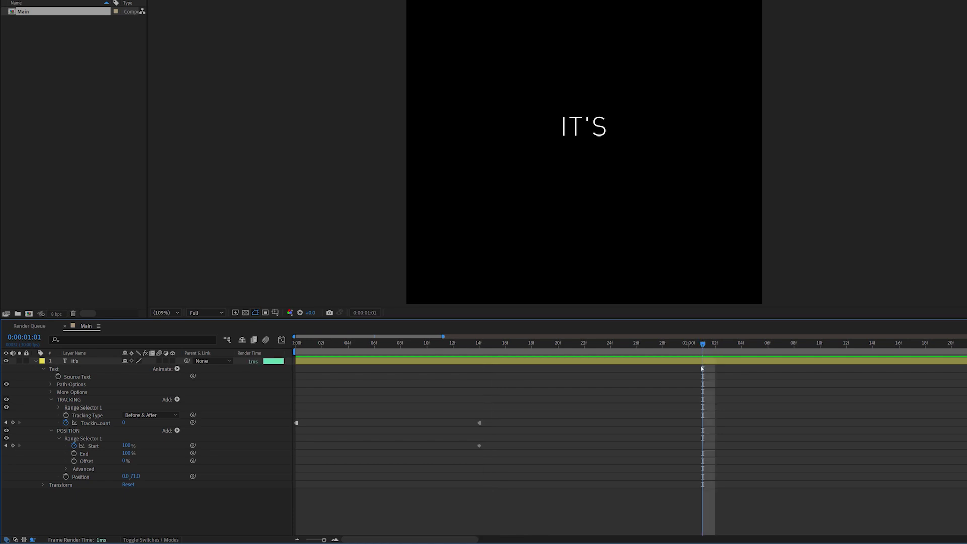
pyautogui.click(127, 445)
pyautogui.write('0')
pyautogui.press('Return')
pyautogui.click(497, 349)
pyautogui.press('space')
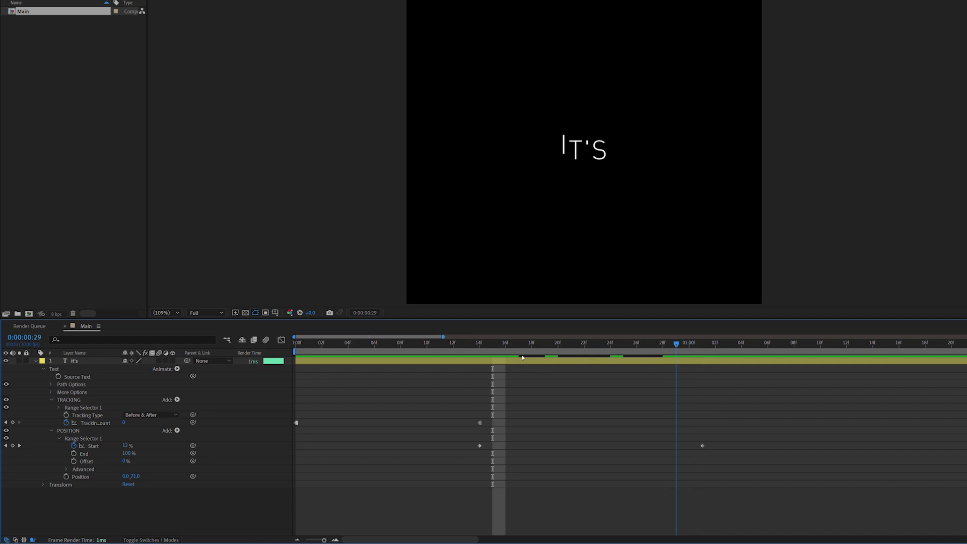
# Time-reverse the two Start keyframes and scrub from 0:00:00:14 to 0:00:01:01 to check the movement
pyautogui.moveTo(532, 347); pyautogui.dragTo(478, 355)
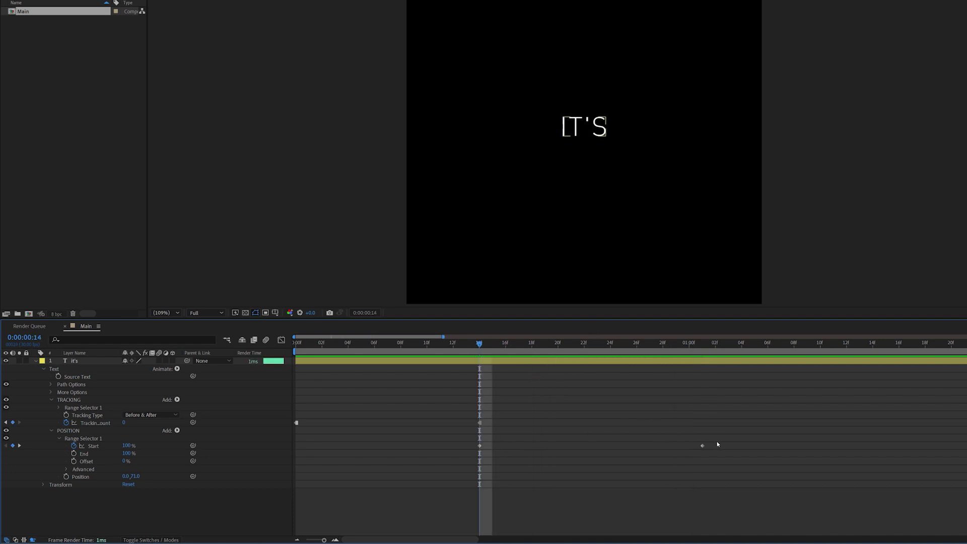
pyautogui.moveTo(715, 439); pyautogui.dragTo(482, 446)
pyautogui.rightClick(481, 447)
pyautogui.rightClick(479, 445)
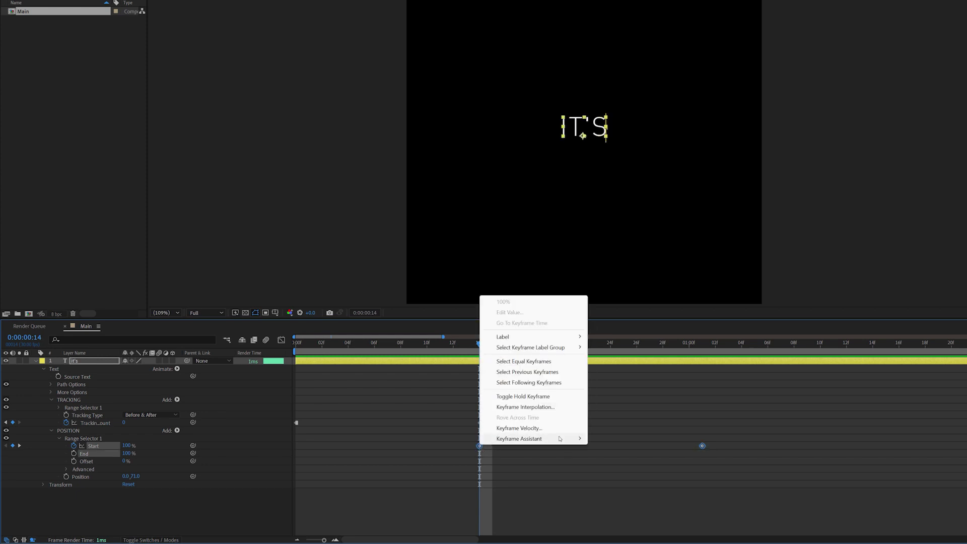
pyautogui.moveTo(560, 439)
pyautogui.click(631, 534)
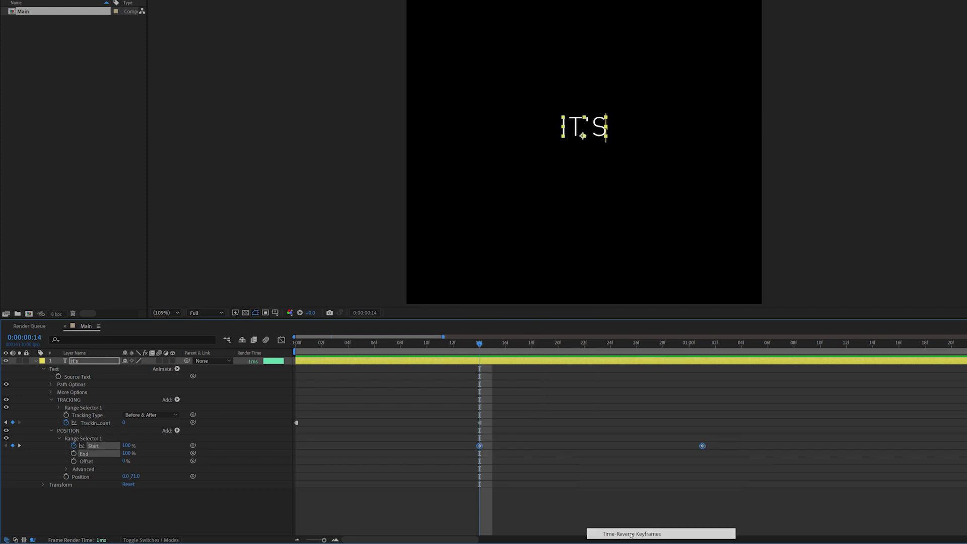
pyautogui.click(564, 500)
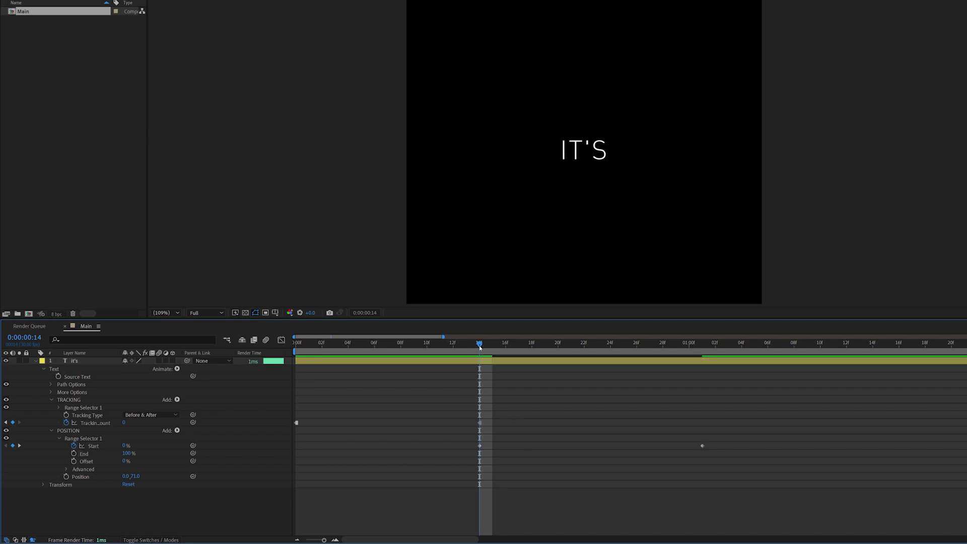
pyautogui.moveTo(479, 346); pyautogui.dragTo(702, 343)
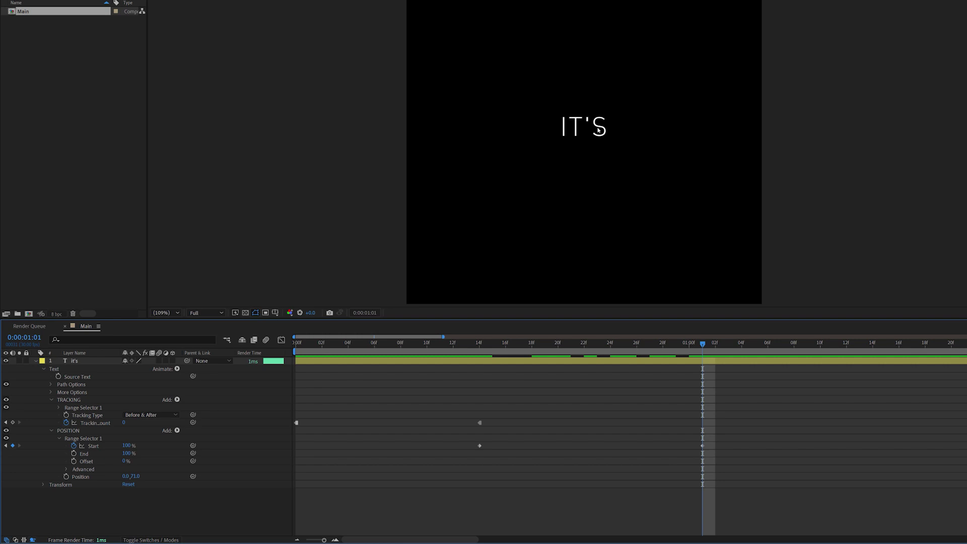
# Base the POSITION animator's range selector on Words and preview the movement between the Start keyframes
pyautogui.click(85, 461)
pyautogui.click(66, 469)
pyautogui.scroll(-1, 66, 480)
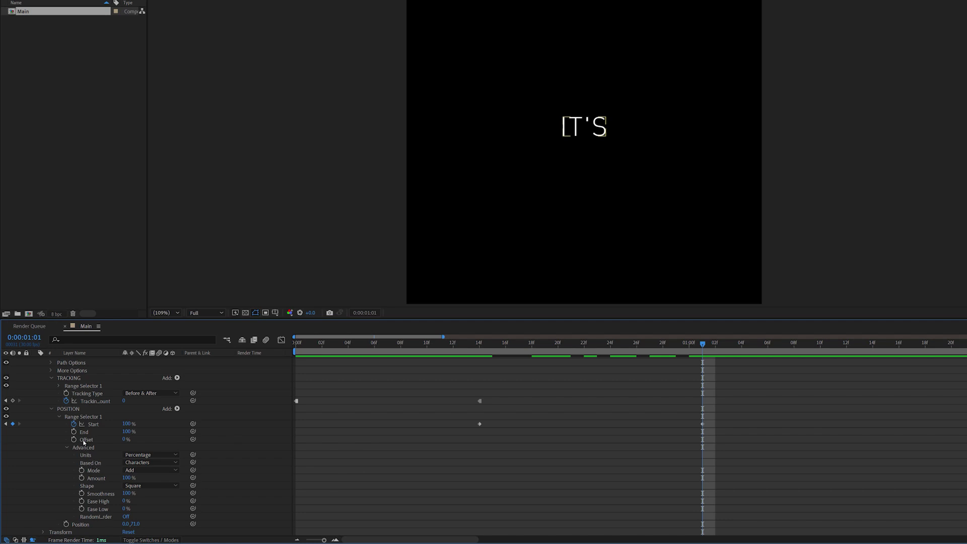
pyautogui.click(150, 462)
pyautogui.click(146, 497)
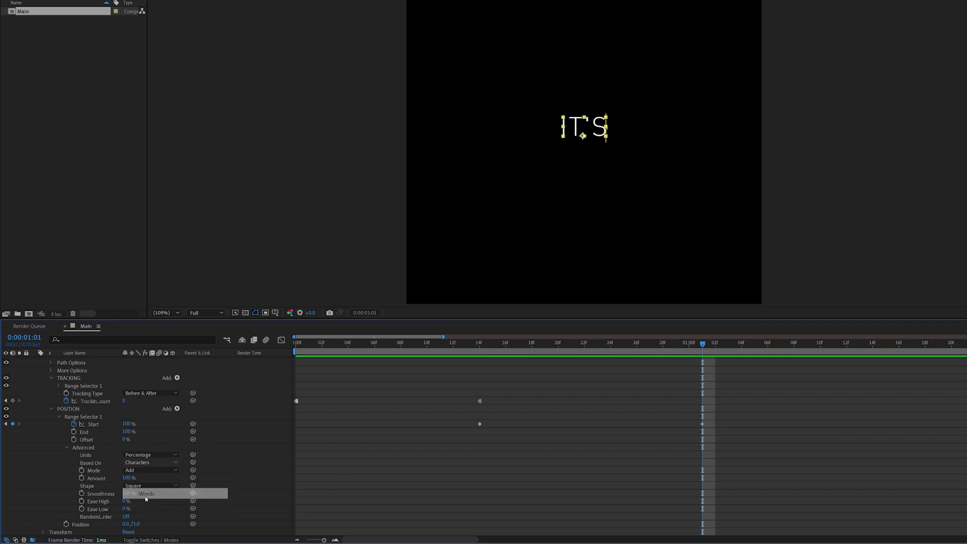
pyautogui.click(484, 343)
pyautogui.press('space')
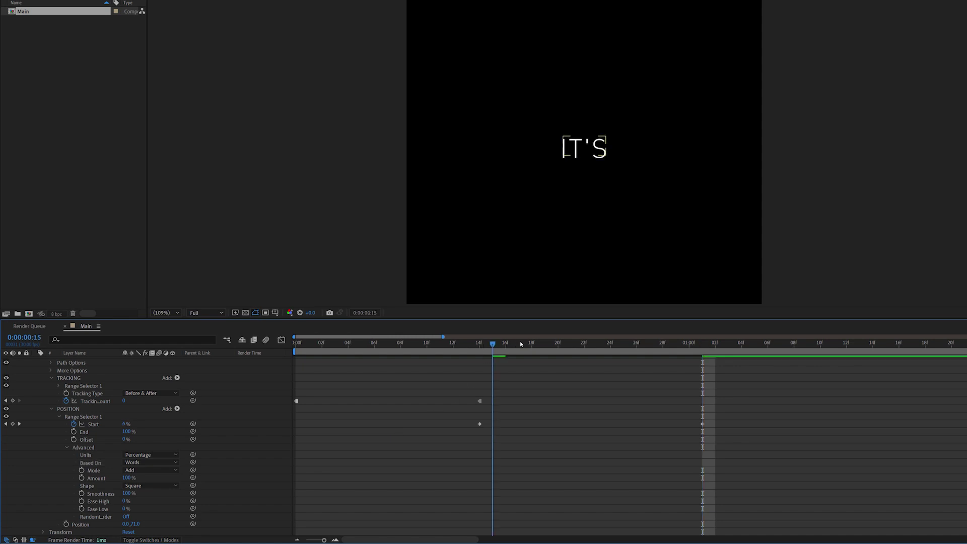
pyautogui.moveTo(678, 322); pyautogui.dragTo(662, 351)
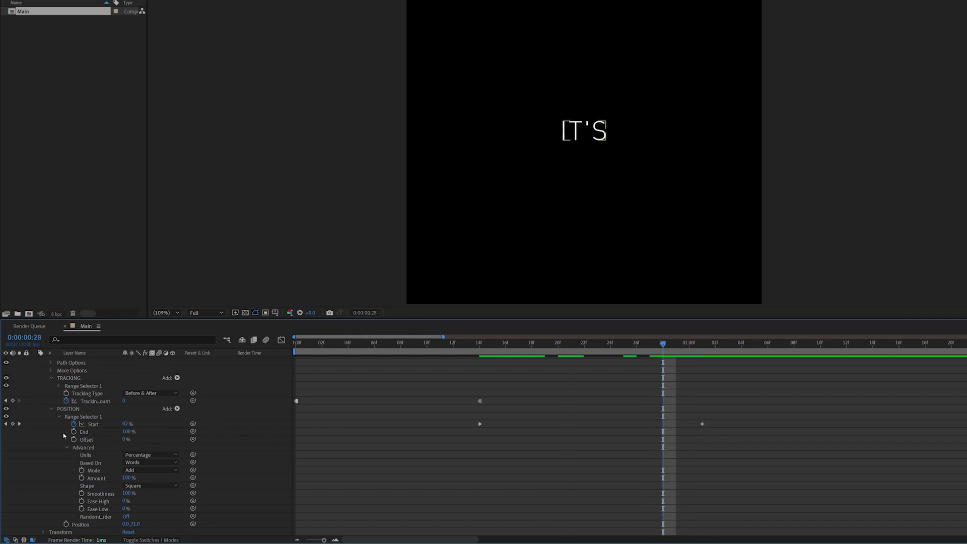
# Show only the text layer's keyframed properties and apply Easy Ease to both Start keyframes
pyautogui.click(59, 417)
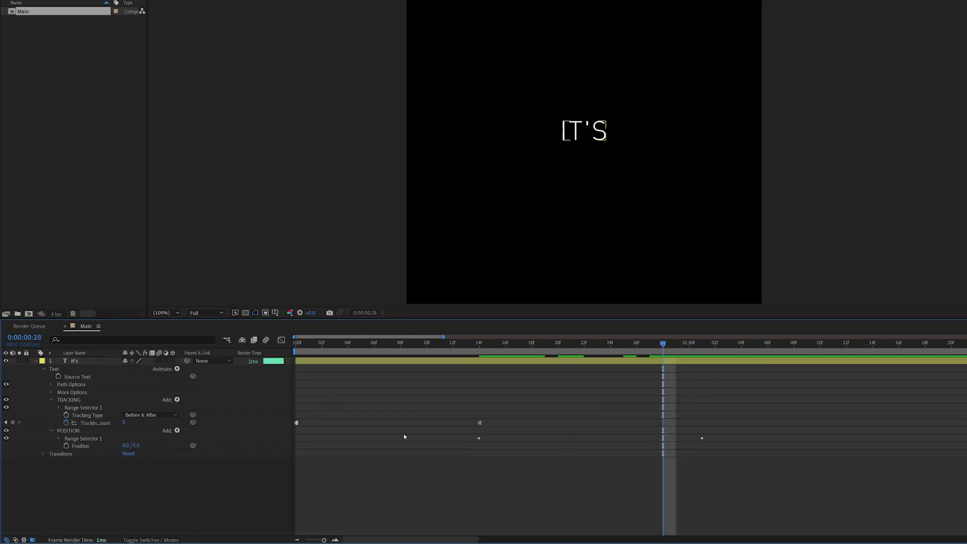
pyautogui.click(89, 363)
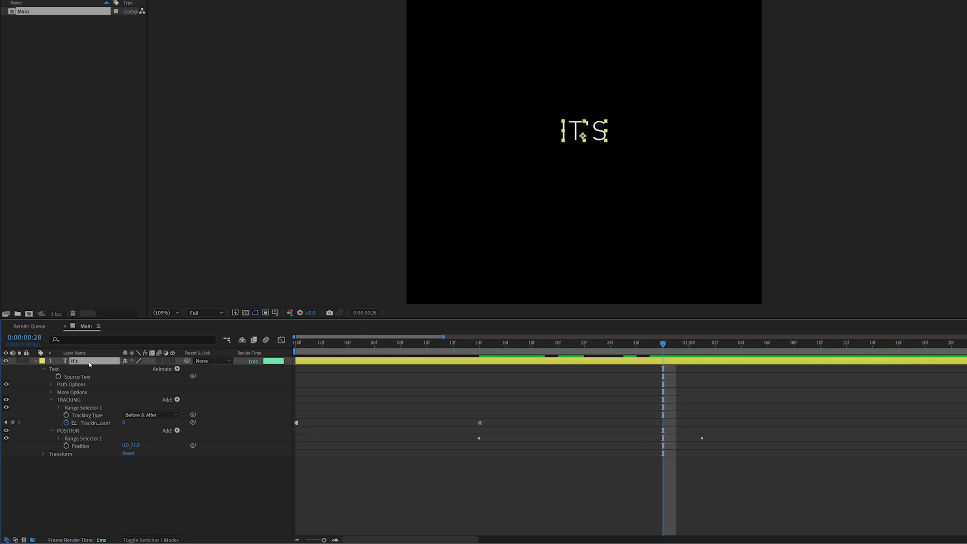
pyautogui.press('u')
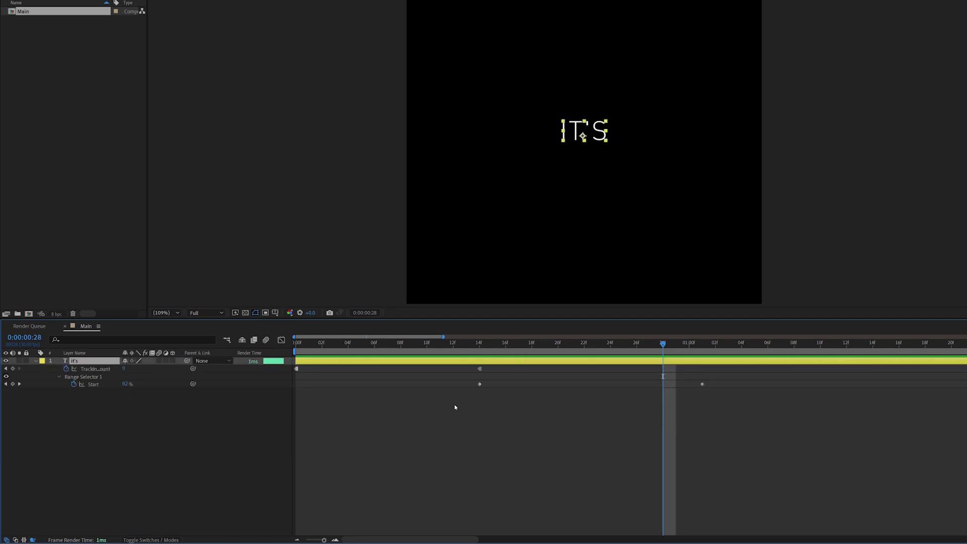
pyautogui.moveTo(716, 385); pyautogui.dragTo(473, 394)
pyautogui.rightClick(479, 385)
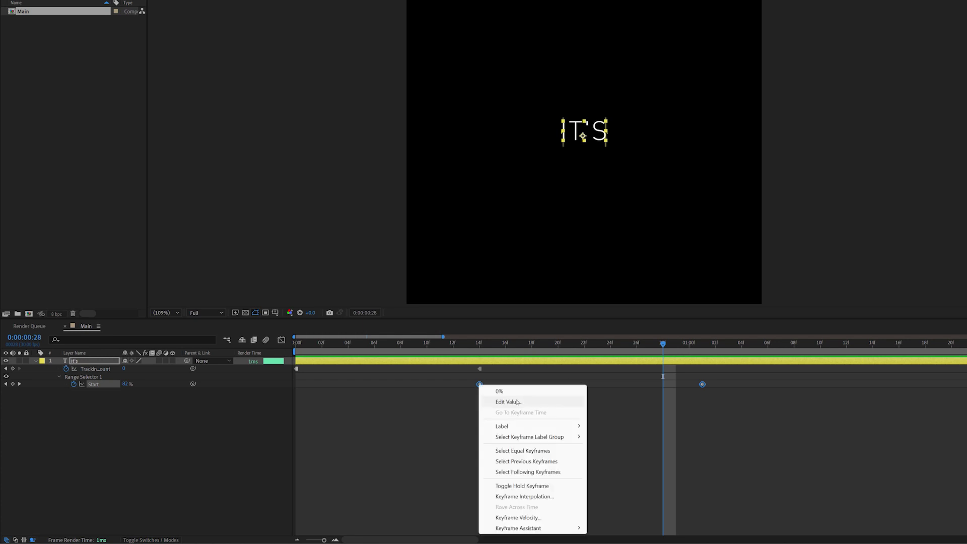
pyautogui.moveTo(524, 528)
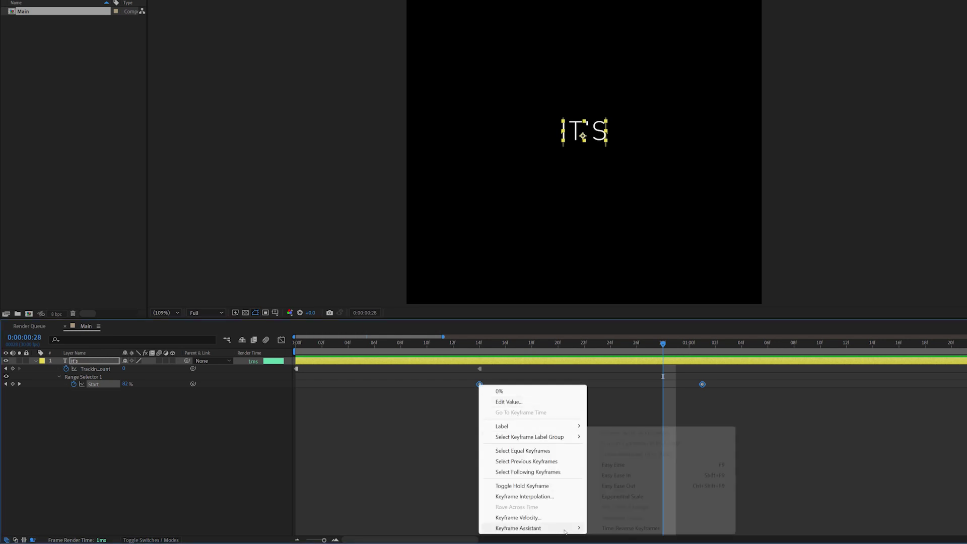
pyautogui.click(621, 464)
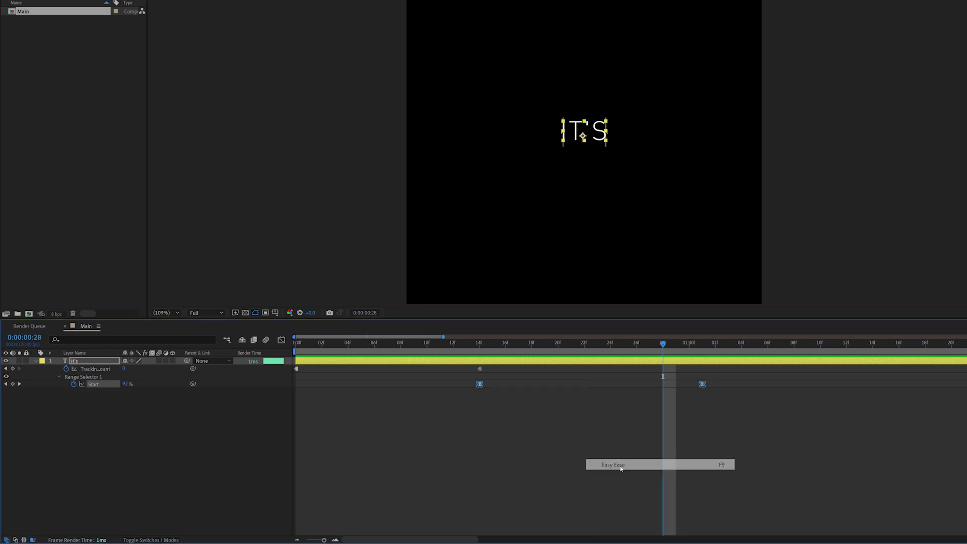
# Shape the Start speed graph into a sharp initial peak with a long ease-out, and return to the first frame
pyautogui.click(281, 340)
pyautogui.click(478, 510)
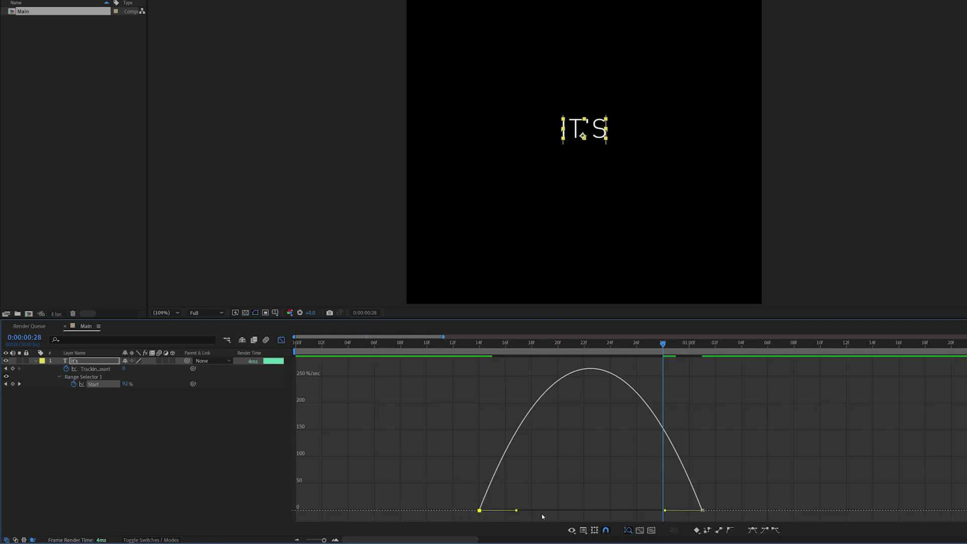
pyautogui.moveTo(517, 511); pyautogui.dragTo(481, 510)
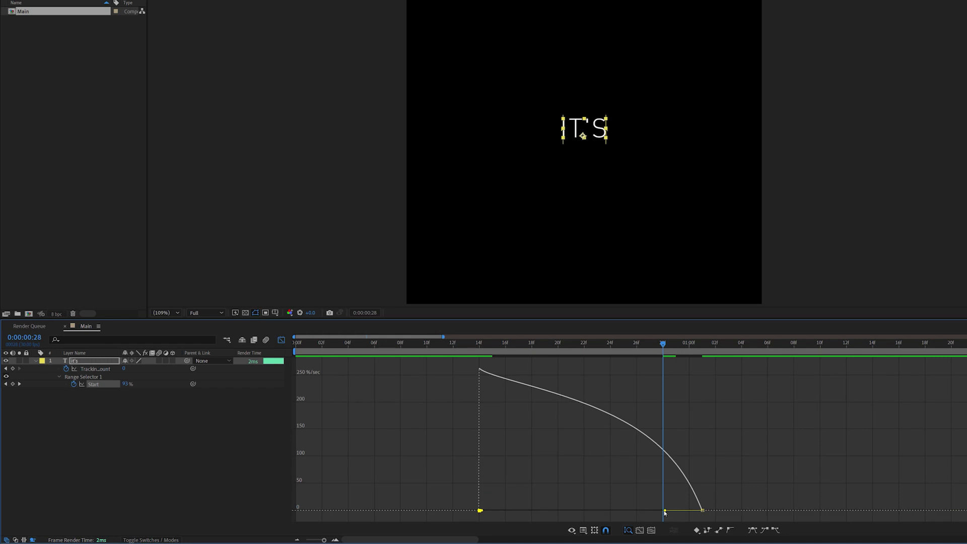
pyautogui.moveTo(624, 514); pyautogui.dragTo(576, 513)
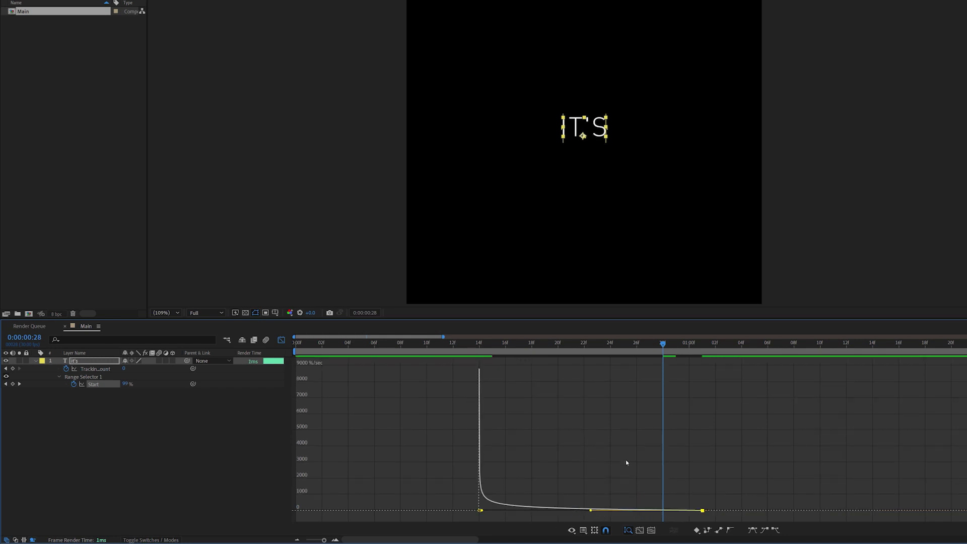
pyautogui.click(282, 340)
pyautogui.moveTo(414, 345); pyautogui.dragTo(295, 344)
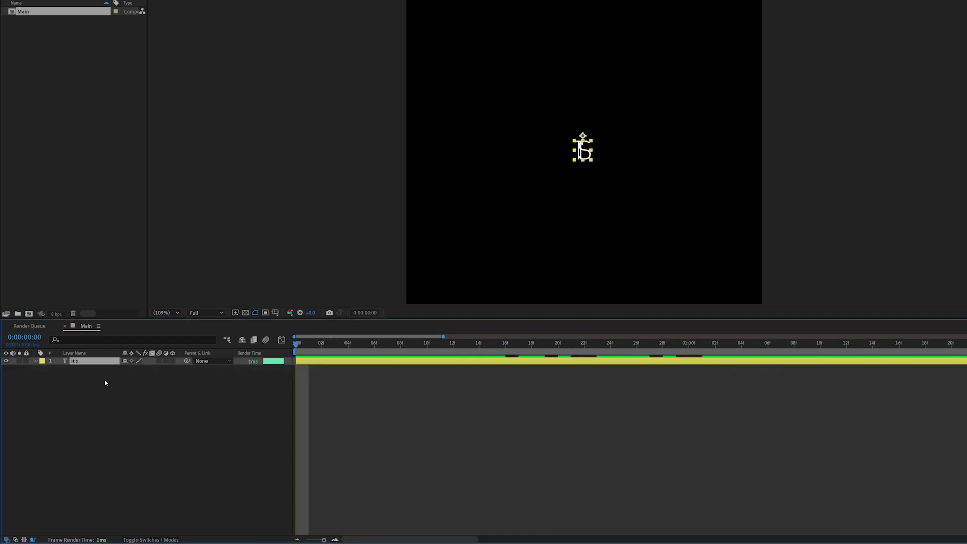
# Reveal the text layer's Position alongside its keyframed properties and keyframe it at 0:00:01:01
pyautogui.press('p')
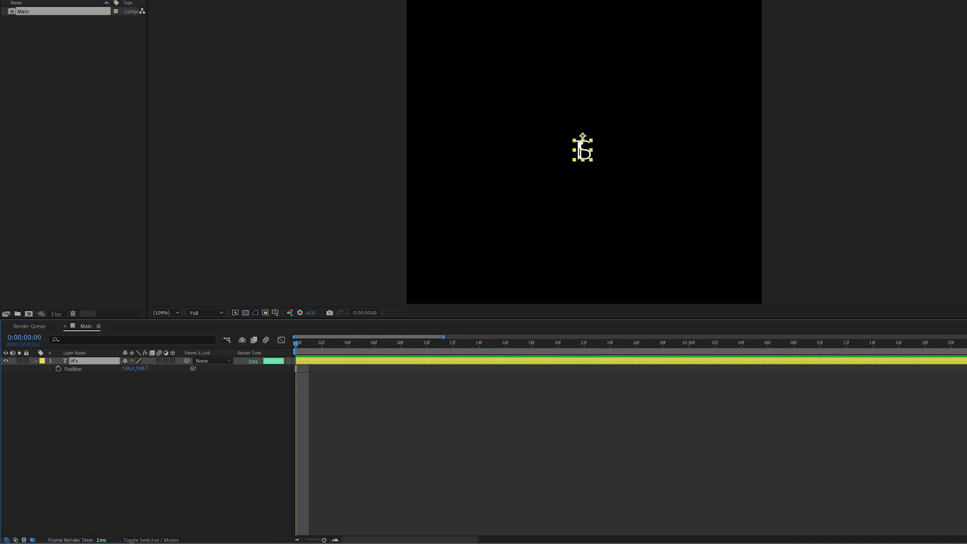
pyautogui.moveTo(716, 346); pyautogui.dragTo(706, 345)
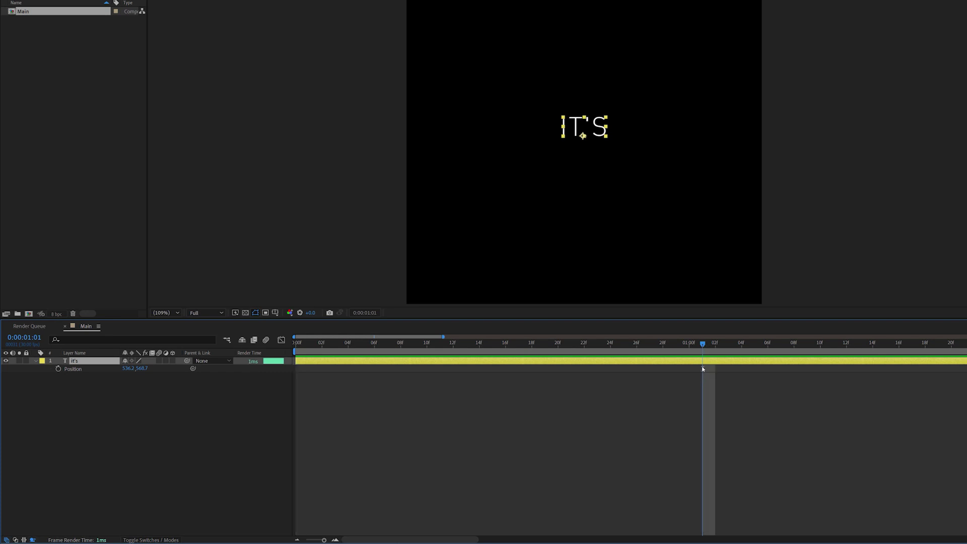
pyautogui.press('u')
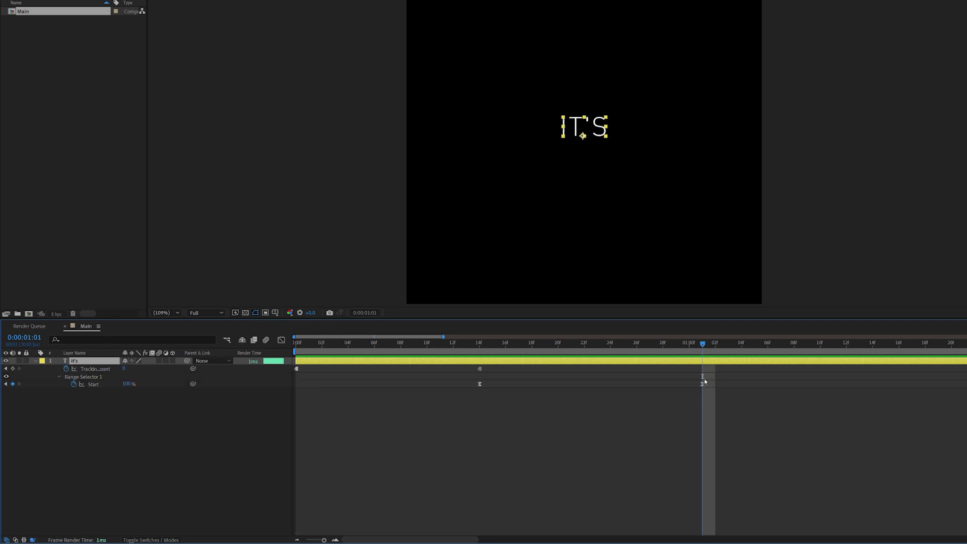
pyautogui.moveTo(703, 390)
pyautogui.hotkey('shift', 'p')
pyautogui.click(58, 392)
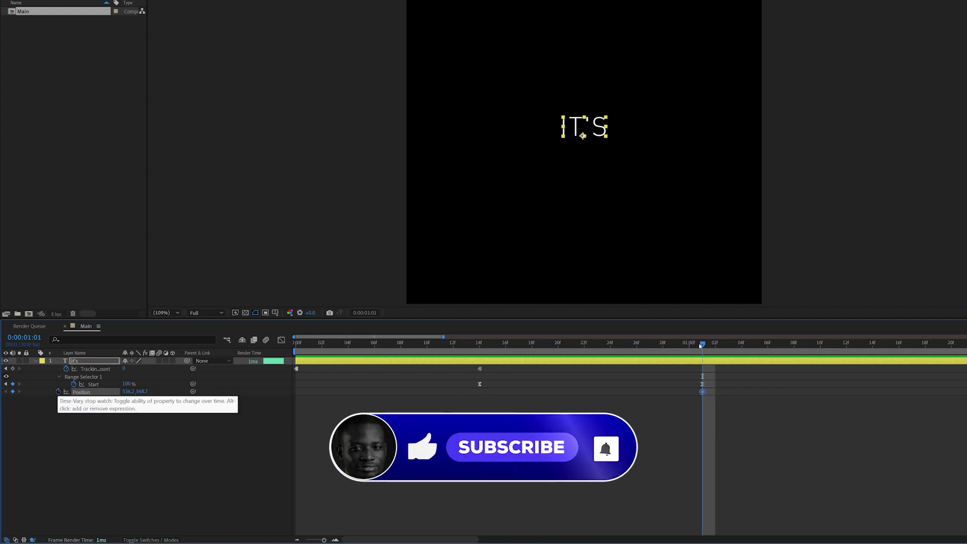
# Lower the text layer on the first frame by setting its Position to 536.2, 621.7
pyautogui.moveTo(598, 343); pyautogui.dragTo(292, 347)
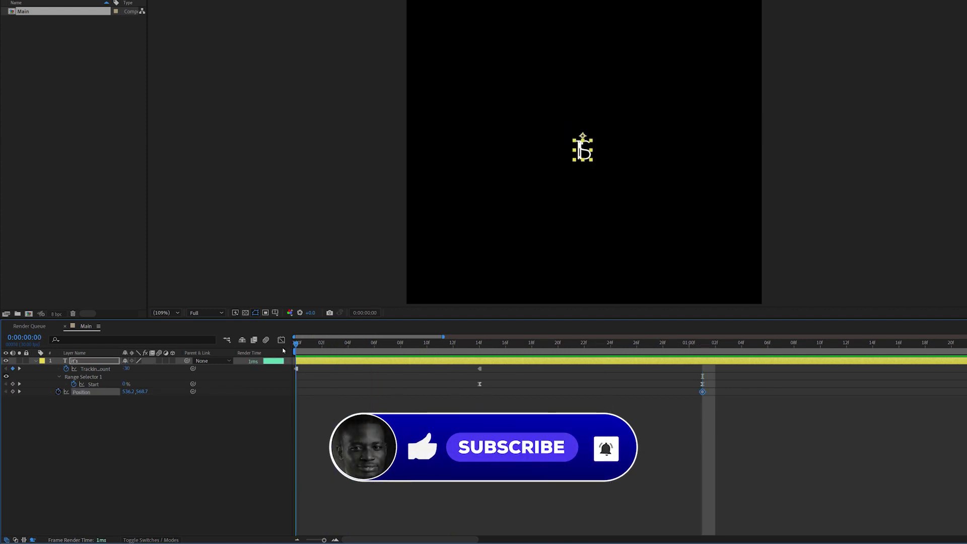
pyautogui.moveTo(141, 394); pyautogui.dragTo(169, 432)
pyautogui.click(530, 452)
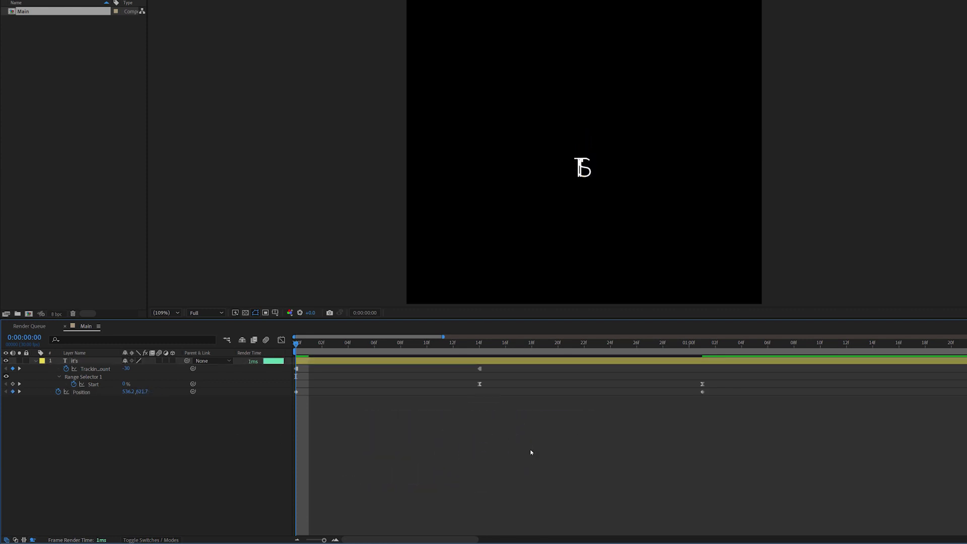
# Apply Easy Ease to the text layer's Position keyframe at 0:00:01:01
pyautogui.click(710, 393)
pyautogui.moveTo(713, 391); pyautogui.dragTo(318, 405)
pyautogui.rightClick(702, 391)
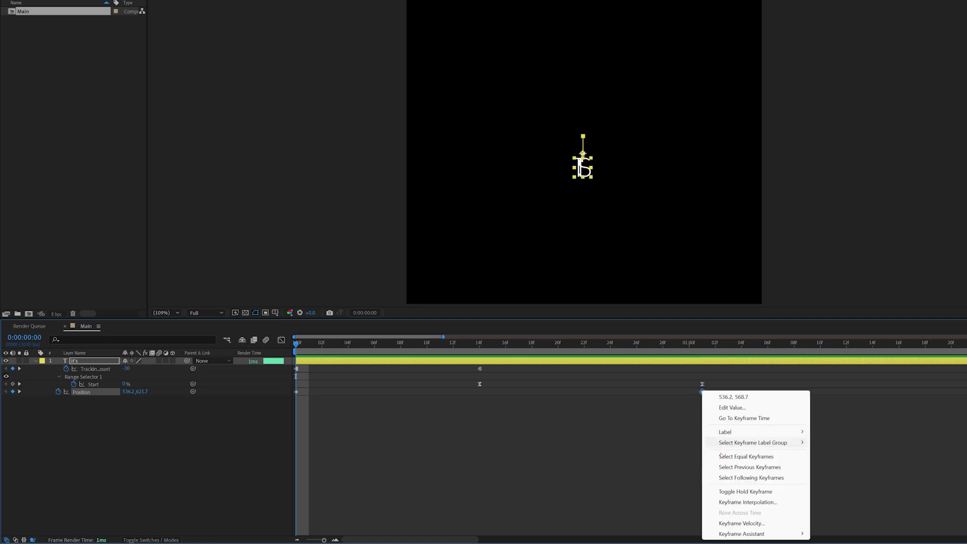
pyautogui.moveTo(745, 534)
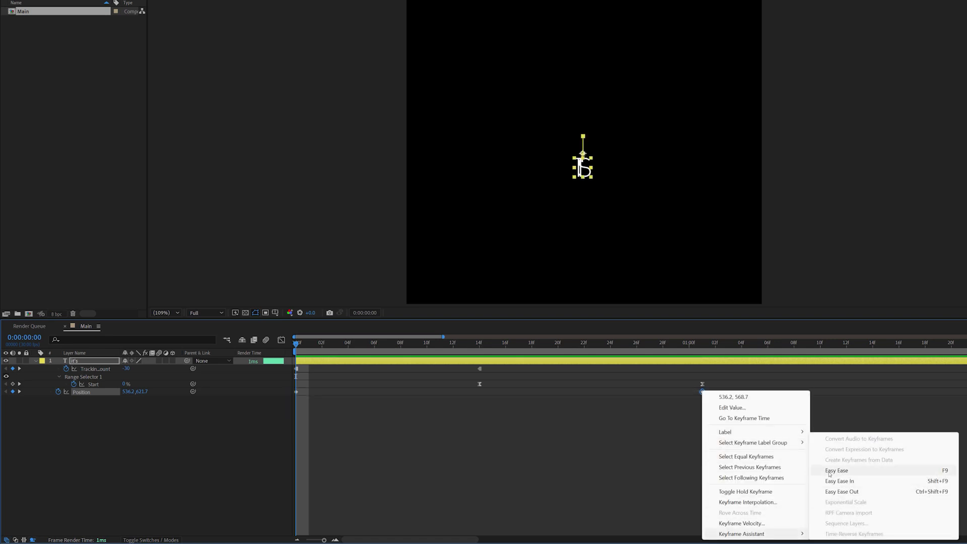
pyautogui.click(828, 480)
# Limit the work area to just past the last keyframes and preview the text animation from the first frame
pyautogui.click(729, 343)
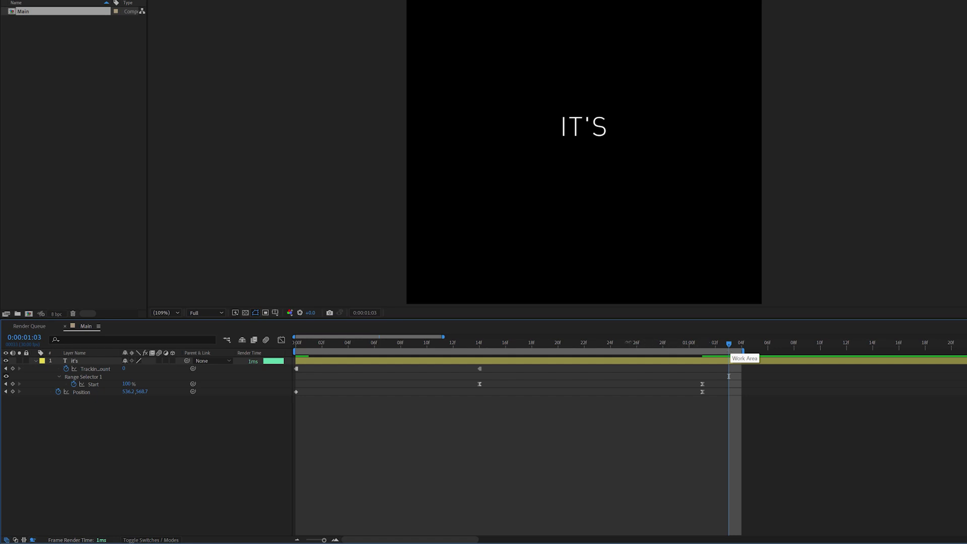
pyautogui.moveTo(729, 344); pyautogui.dragTo(296, 343)
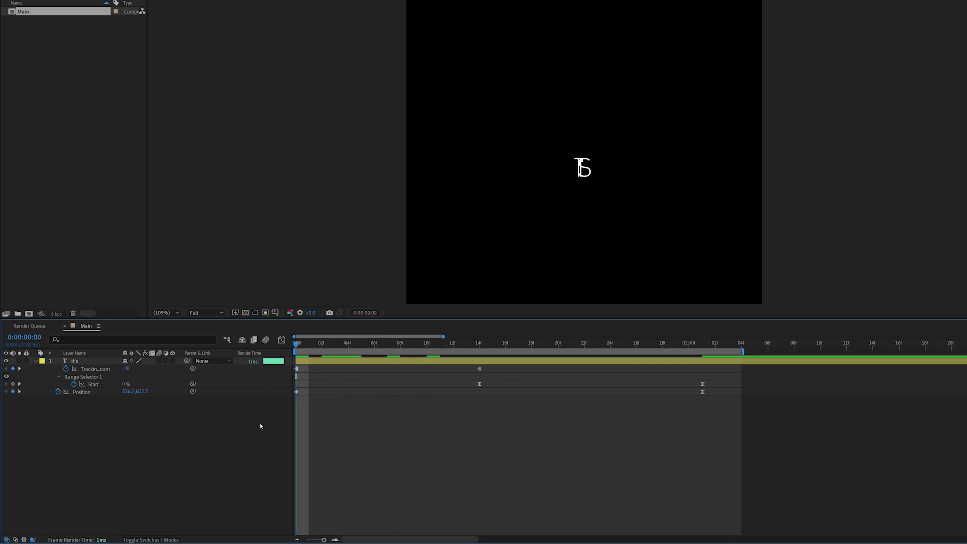
pyautogui.press('space')
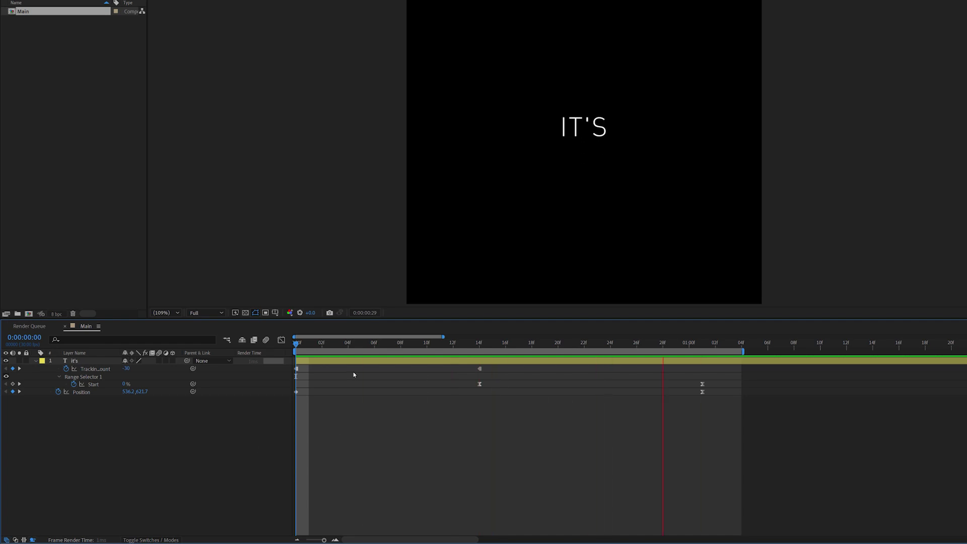
pyautogui.press('space')
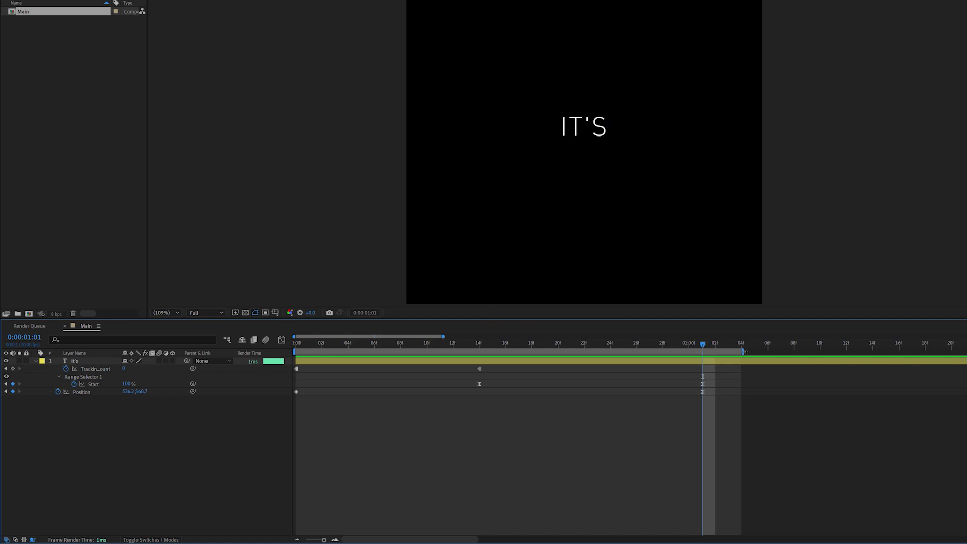
# Reset the work area to the full composition and add a Position keyframe to the text layer at 0:00:01:20
pyautogui.moveTo(859, 339); pyautogui.dragTo(887, 343)
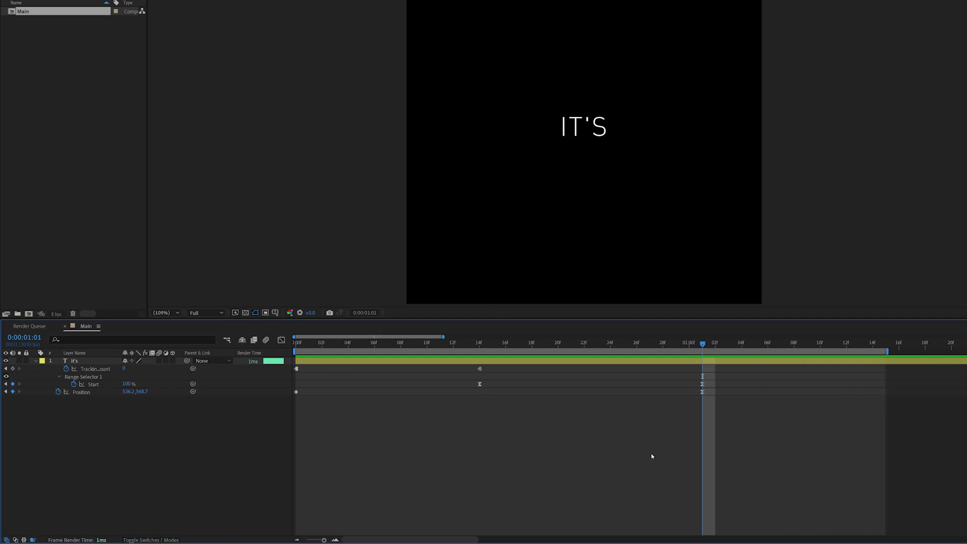
pyautogui.press('-')
pyautogui.press('-')
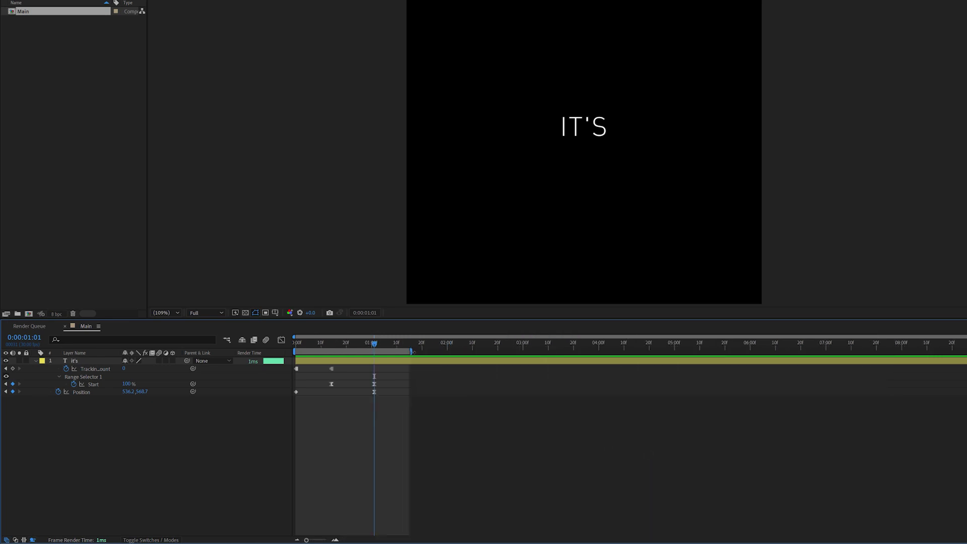
pyautogui.scroll(2, 380, 402)
pyautogui.click(449, 345)
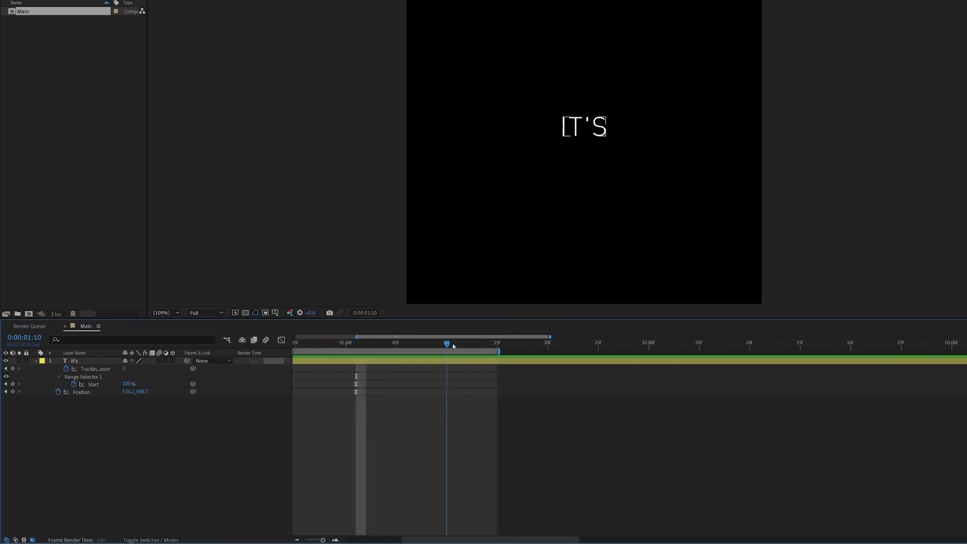
pyautogui.click(548, 348)
pyautogui.doubleClick(486, 353)
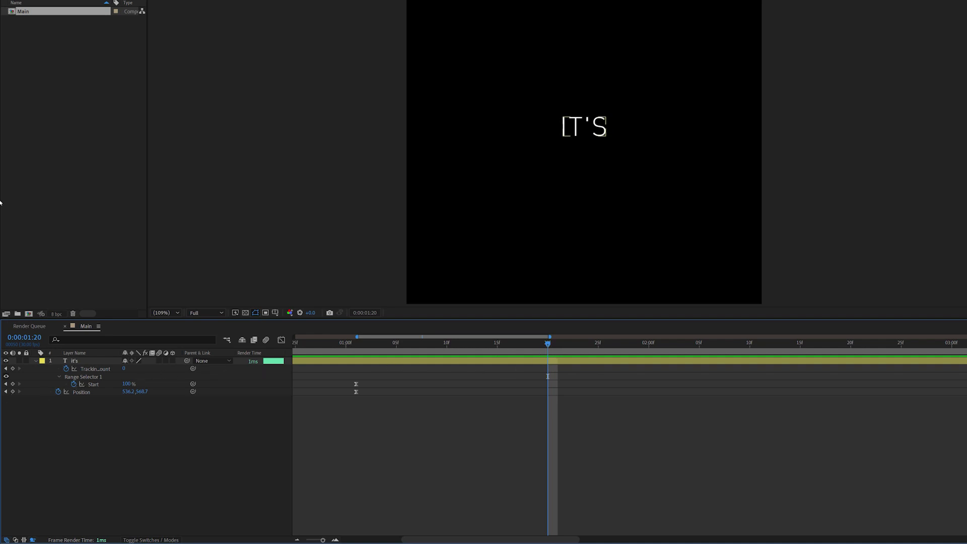
pyautogui.click(12, 391)
pyautogui.press('-')
pyautogui.press('-')
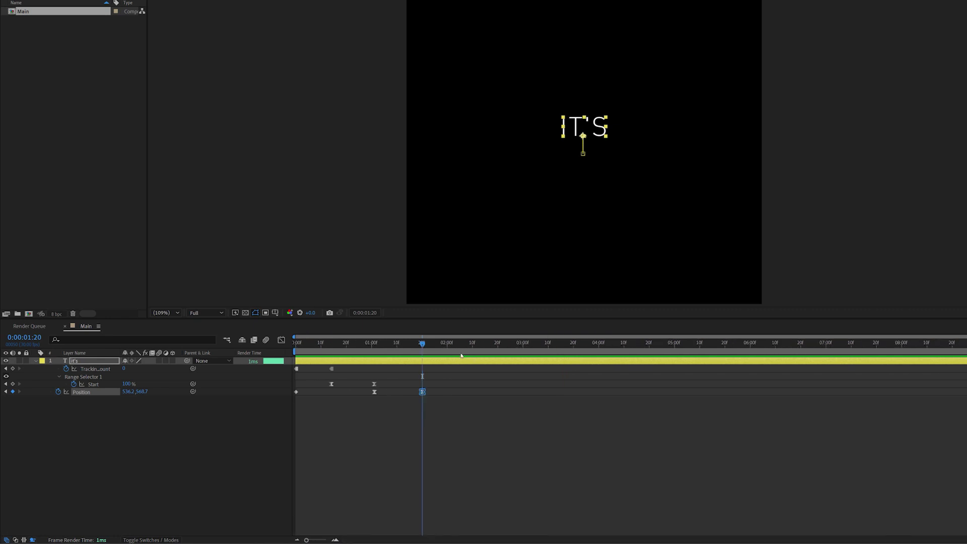
# Raise the text layer at 0:00:02:15 by setting its Position to 536.2, 424.7
pyautogui.moveTo(492, 345); pyautogui.dragTo(484, 347)
pyautogui.moveTo(142, 392); pyautogui.dragTo(77, 389)
pyautogui.click(593, 280)
# Lengthen the ease into the last Position keyframe on the speed graph, and return to the keyframe view
pyautogui.moveTo(502, 390); pyautogui.dragTo(415, 401)
pyautogui.click(280, 340)
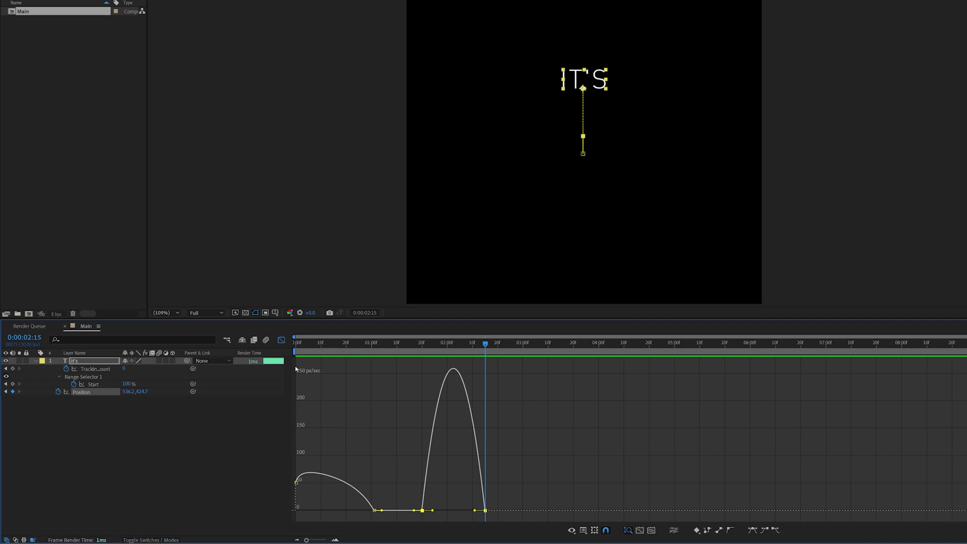
pyautogui.moveTo(460, 527); pyautogui.dragTo(509, 478)
pyautogui.moveTo(475, 510)
pyautogui.mouseDown()
pyautogui.moveTo(487, 513)
pyautogui.moveTo(452, 510)
pyautogui.moveTo(464, 510)
pyautogui.mouseUp()
pyautogui.click(280, 340)
# Preview the animation from the first frame and end the work area at about 0:00:02:15
pyautogui.moveTo(421, 347); pyautogui.dragTo(281, 350)
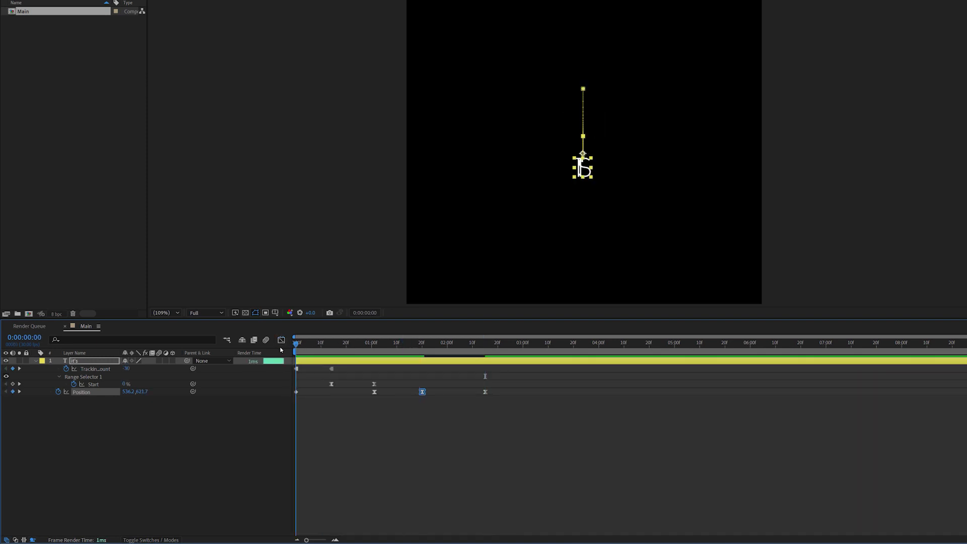
pyautogui.press('space')
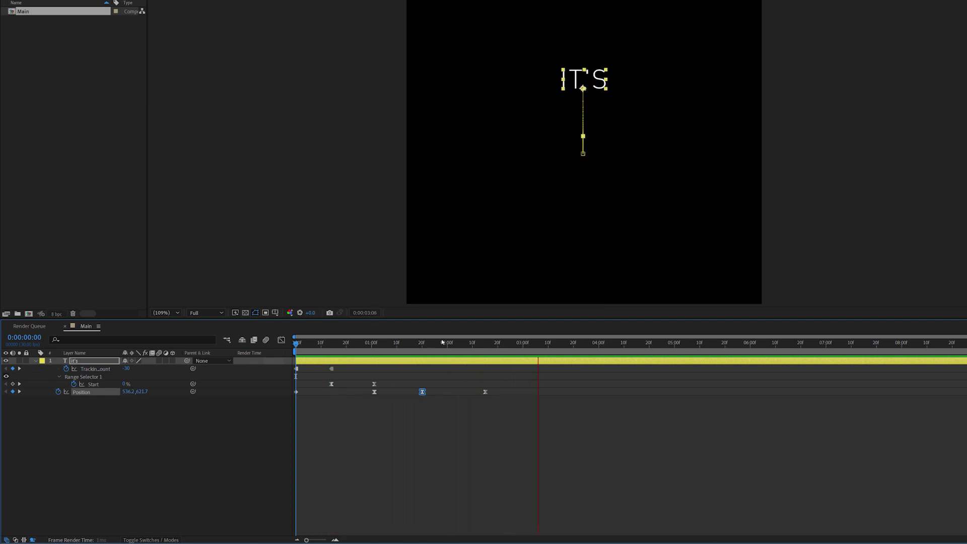
pyautogui.moveTo(473, 346); pyautogui.dragTo(485, 344)
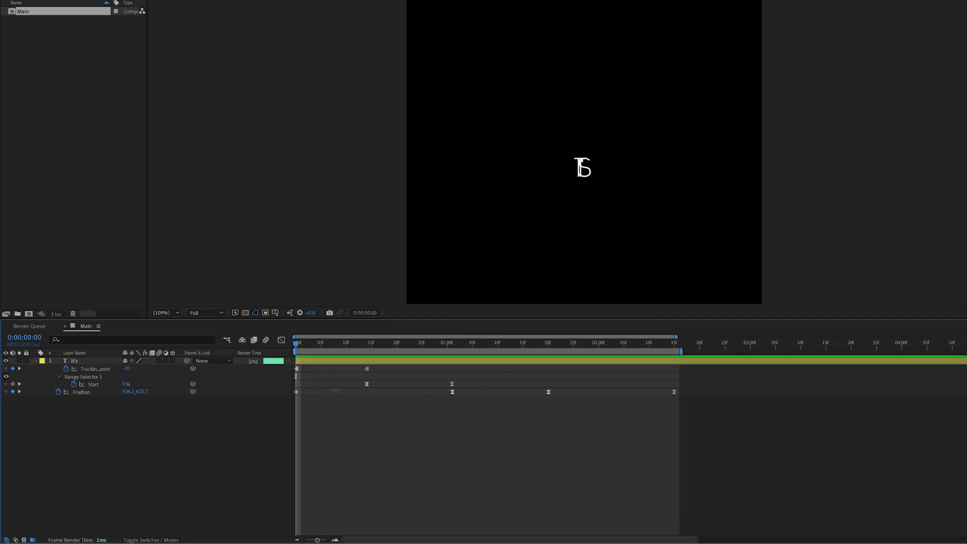
# Add a Tracking Amount keyframe with the current value at 0:00:02:00
pyautogui.click(599, 347)
pyautogui.click(75, 370)
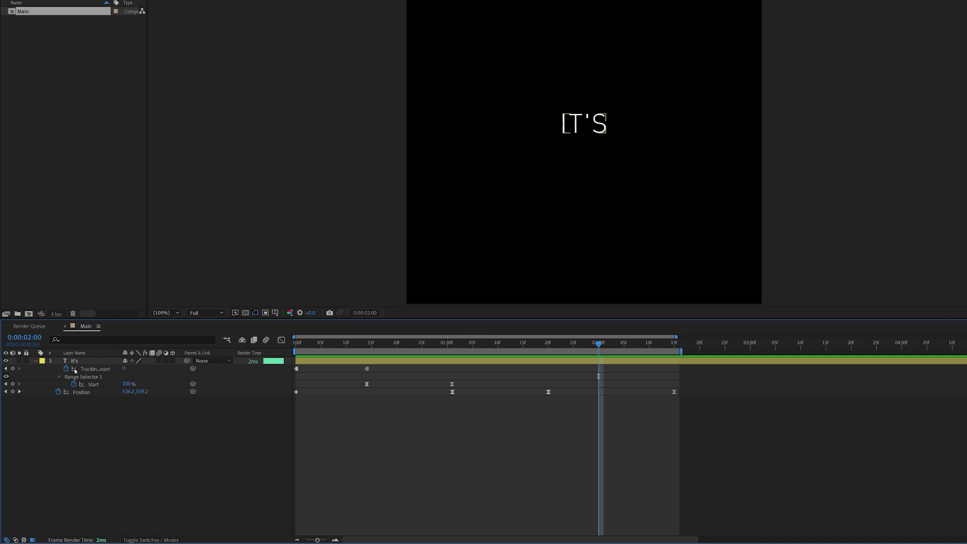
pyautogui.click(13, 369)
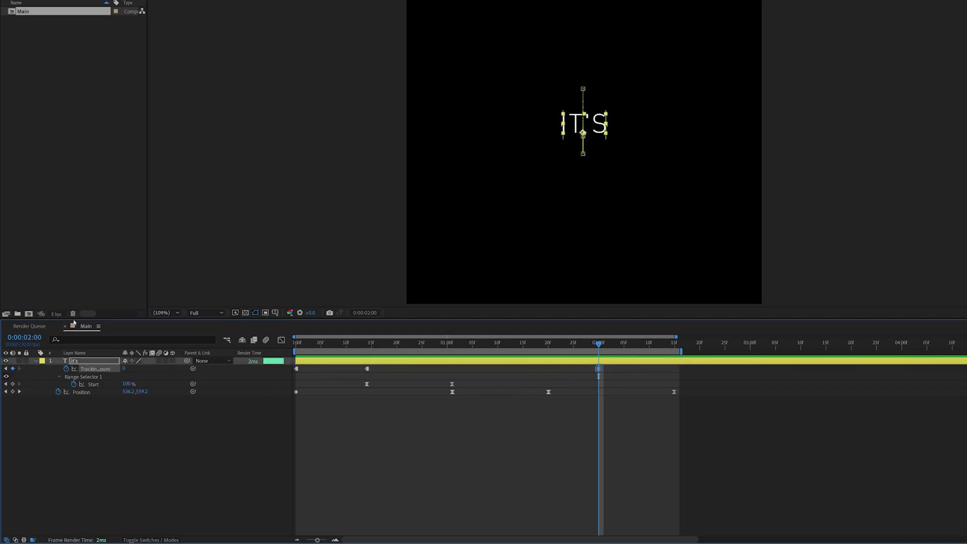
pyautogui.click(560, 427)
# Copy the first Tracking Amount keyframe to 0:00:02:10, ten frames further on, so the letters collapse again
pyautogui.hotkey('ctrl', 'shift', 'Right')
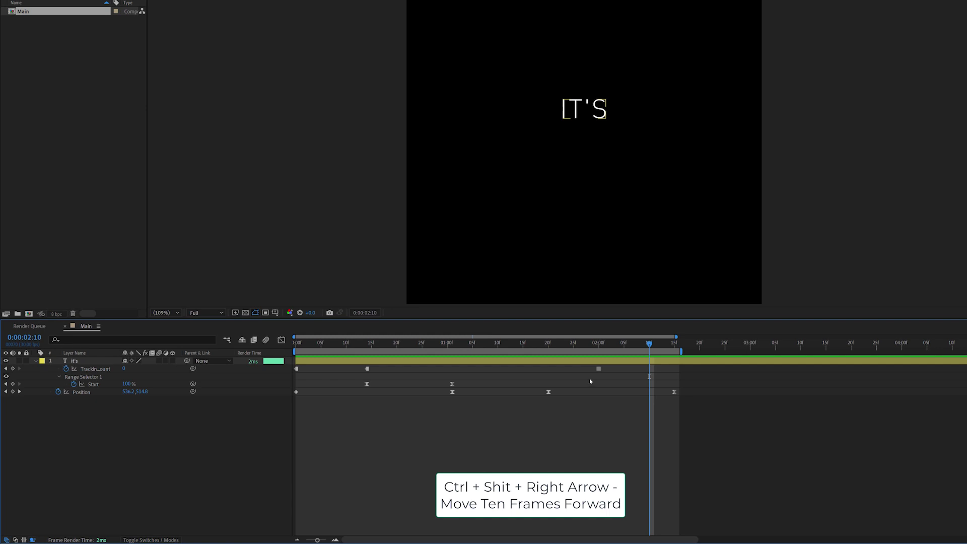
pyautogui.click(241, 361)
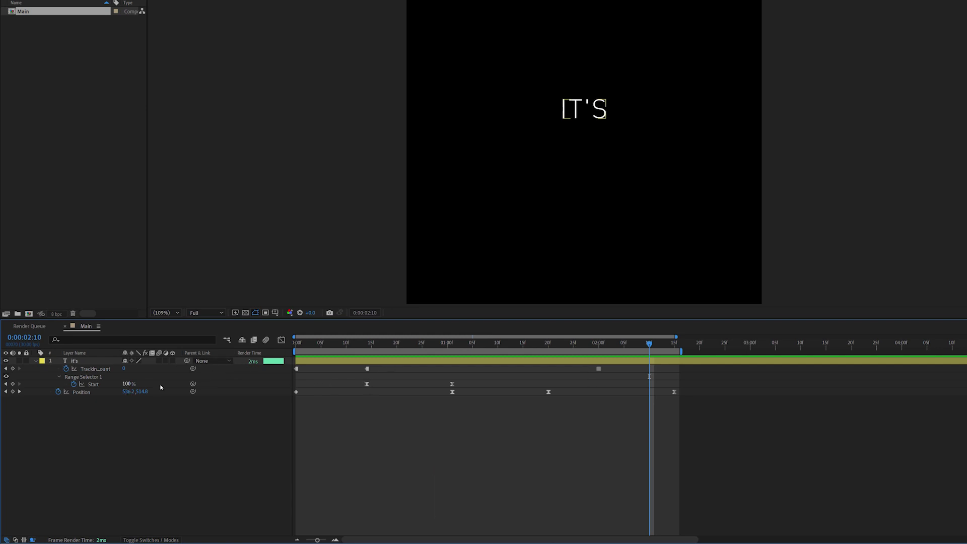
pyautogui.click(297, 368)
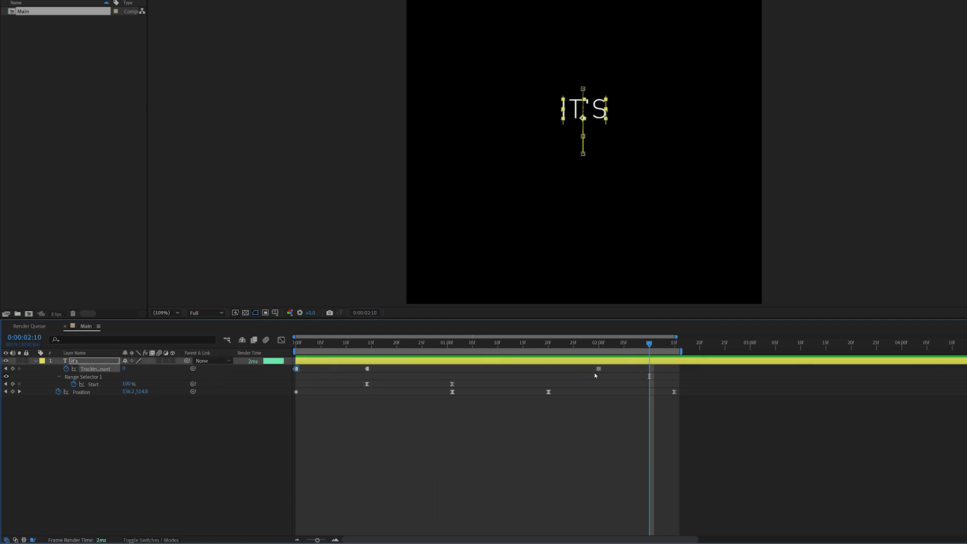
pyautogui.hotkey('ctrl', 'v')
pyautogui.press('F2')
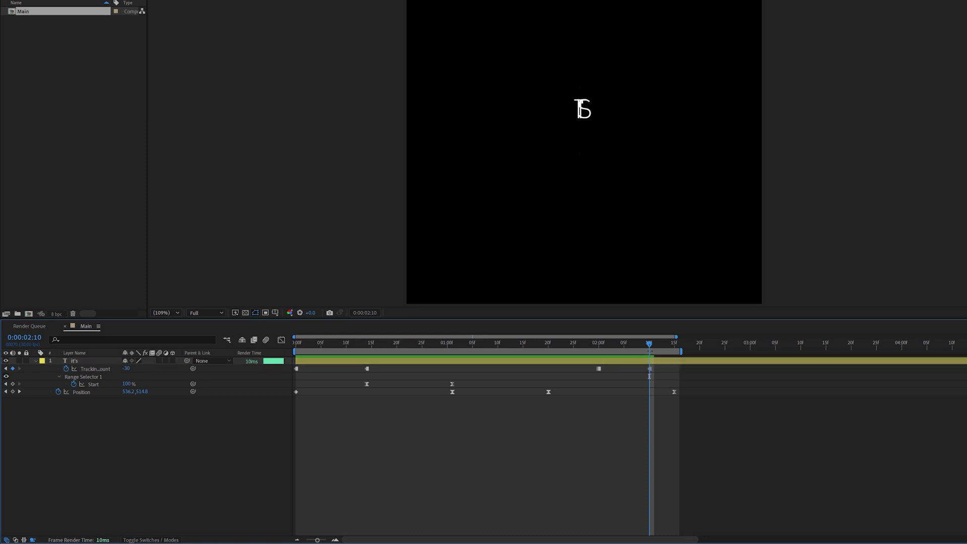
# Preview the full text animation from the first frame, and inspect its end at 0:00:02:15
pyautogui.moveTo(649, 344); pyautogui.dragTo(296, 344)
pyautogui.press('space')
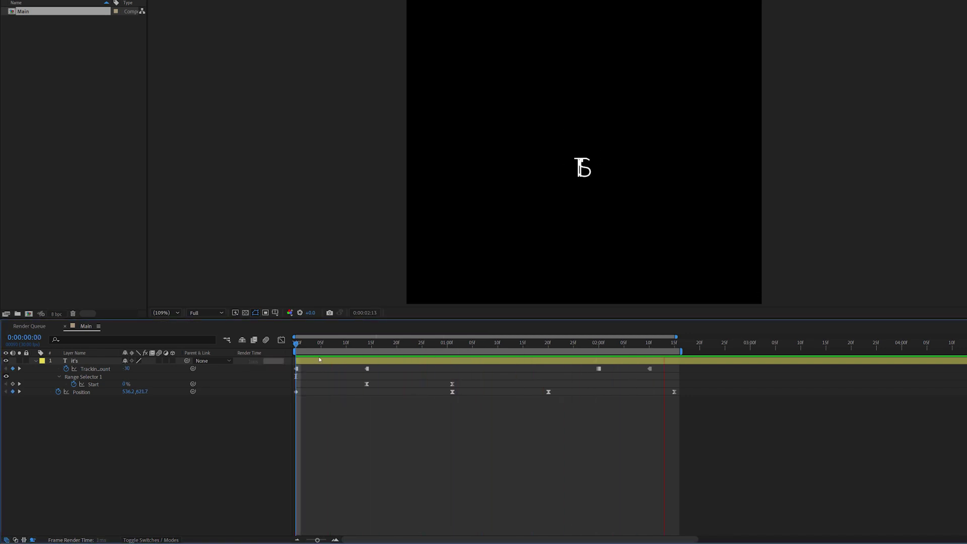
pyautogui.moveTo(338, 345); pyautogui.dragTo(674, 347)
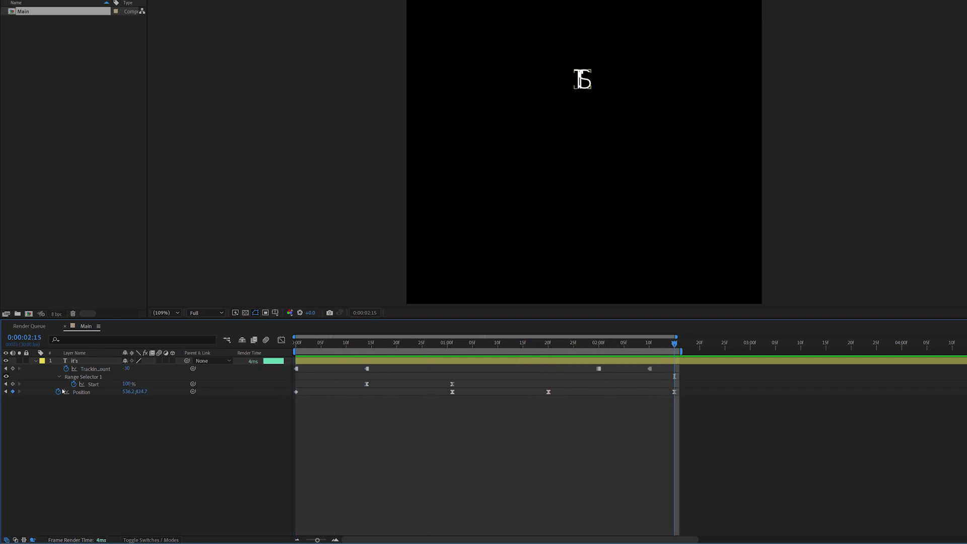
# Collapse the text layer, add a null object and parent the text layer to the null
pyautogui.click(35, 362)
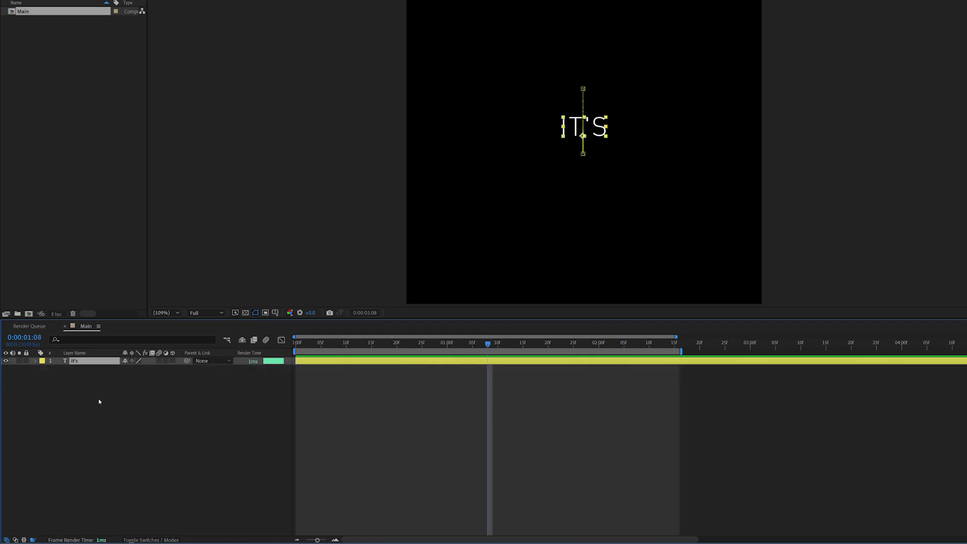
pyautogui.rightClick(77, 408)
pyautogui.moveTo(139, 417)
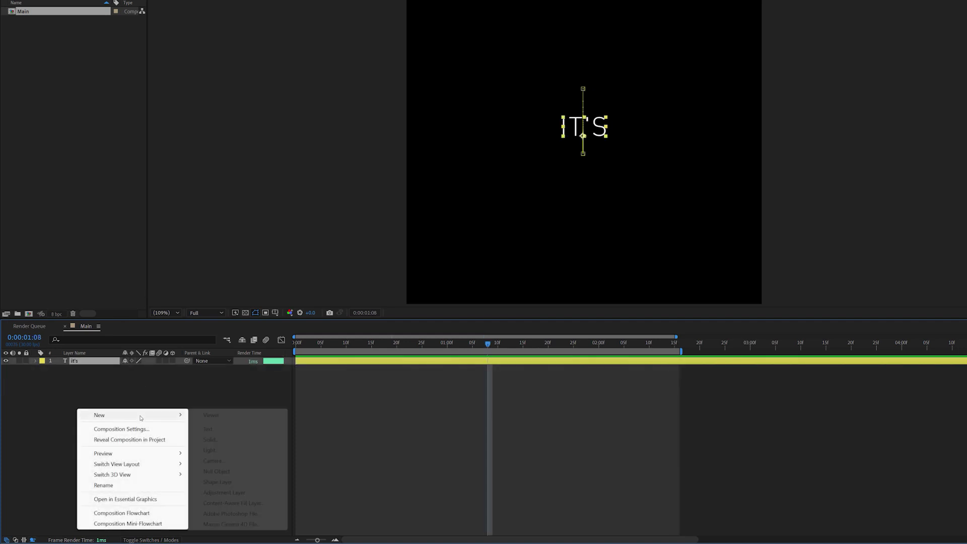
pyautogui.click(221, 473)
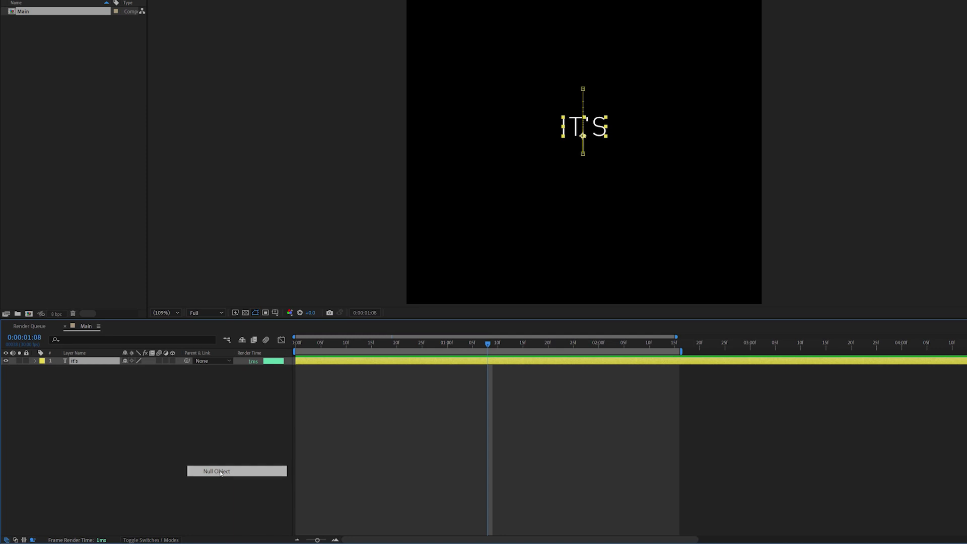
pyautogui.click(146, 369)
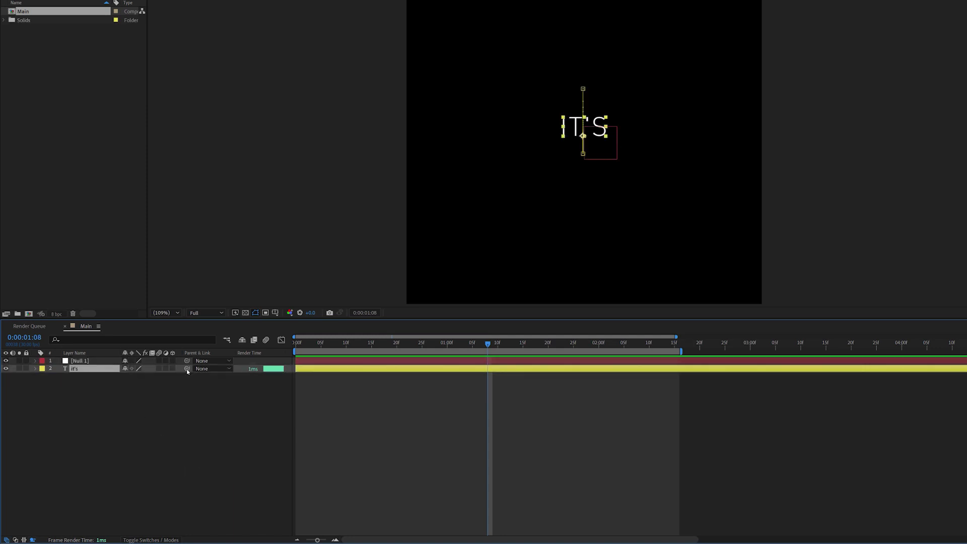
pyautogui.moveTo(187, 368); pyautogui.dragTo(88, 362)
# Reveal the null's Position and move the null up to 540, 395
pyautogui.click(96, 362)
pyautogui.press('p')
pyautogui.press('Up')
pyautogui.press('Up')
pyautogui.press('Up')
pyautogui.press('Up')
pyautogui.press('Up')
pyautogui.press('Up')
pyautogui.press('Up')
pyautogui.press('Up')
pyautogui.press('Up')
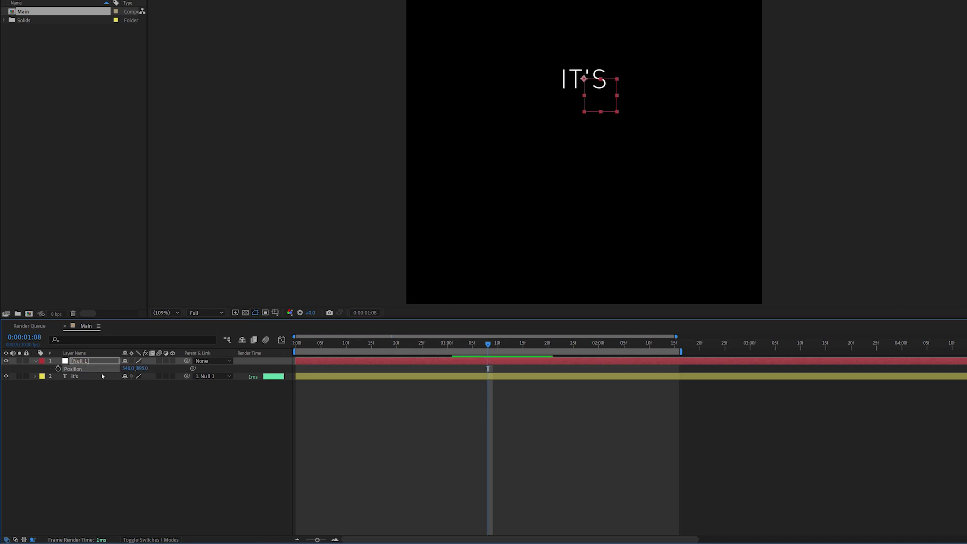
# Show the proportional grid and fine-tune the null's Position to 540, 392
pyautogui.click(274, 312)
pyautogui.click(280, 334)
pyautogui.press('Up')
pyautogui.press('Up')
pyautogui.press('Up')
pyautogui.press('Up')
pyautogui.press('Up')
pyautogui.press('Up')
pyautogui.press('Up')
pyautogui.press('Up')
pyautogui.press('Up')
pyautogui.press('Up')
pyautogui.press('Up')
pyautogui.press('Up')
pyautogui.press('Up')
pyautogui.press('Up')
pyautogui.press('Up')
pyautogui.press('Up')
pyautogui.press('Up')
pyautogui.press('Up')
pyautogui.press('Up')
pyautogui.press('Up')
pyautogui.moveTo(142, 368); pyautogui.dragTo(166, 367)
pyautogui.press('Up')
pyautogui.press('Up')
pyautogui.press('Up')
pyautogui.press('Up')
pyautogui.press('Up')
pyautogui.press('Up')
pyautogui.press('Up')
pyautogui.press('Up')
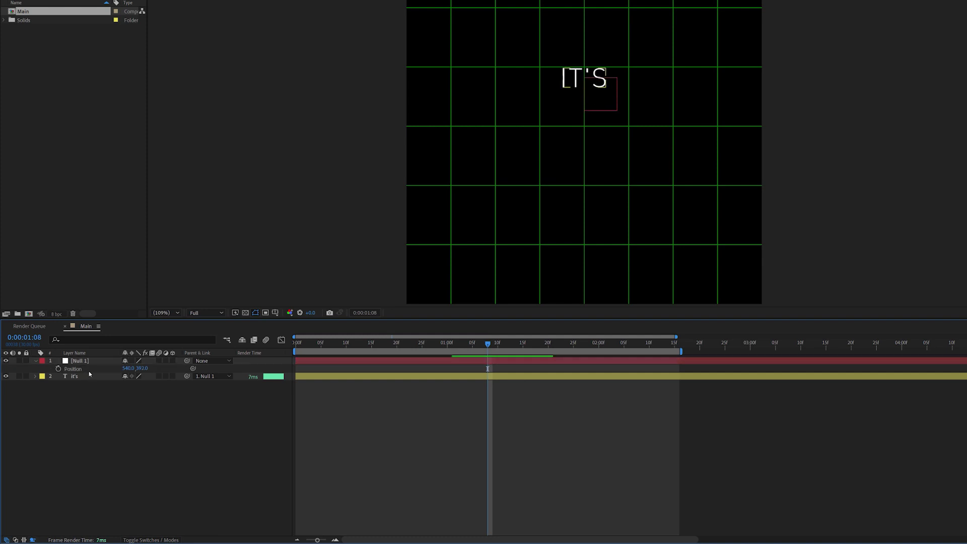
# Duplicate the null and its text layer, stack the copies above the originals, and set the copied null's Position to 540, 486
pyautogui.hotkey('ctrl', 'a')
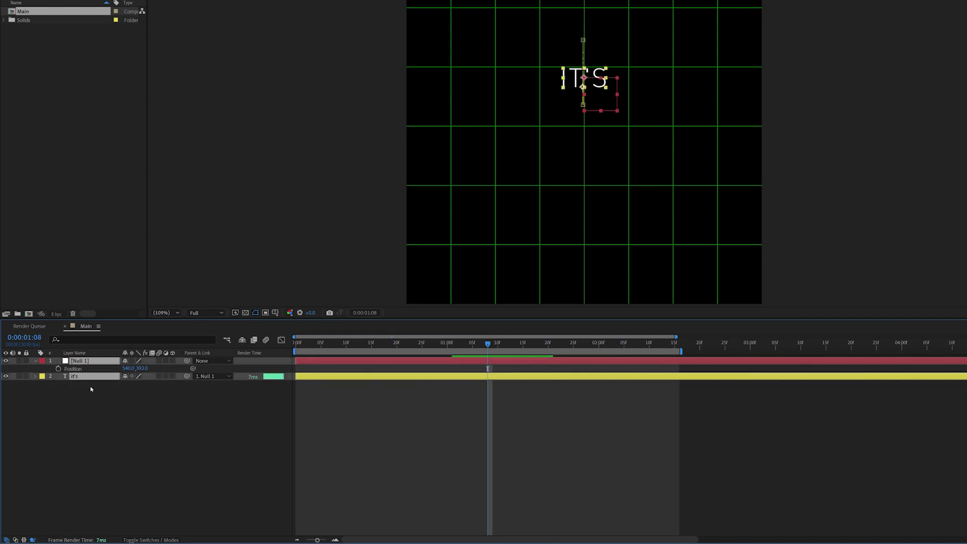
pyautogui.hotkey('ctrl', 'd')
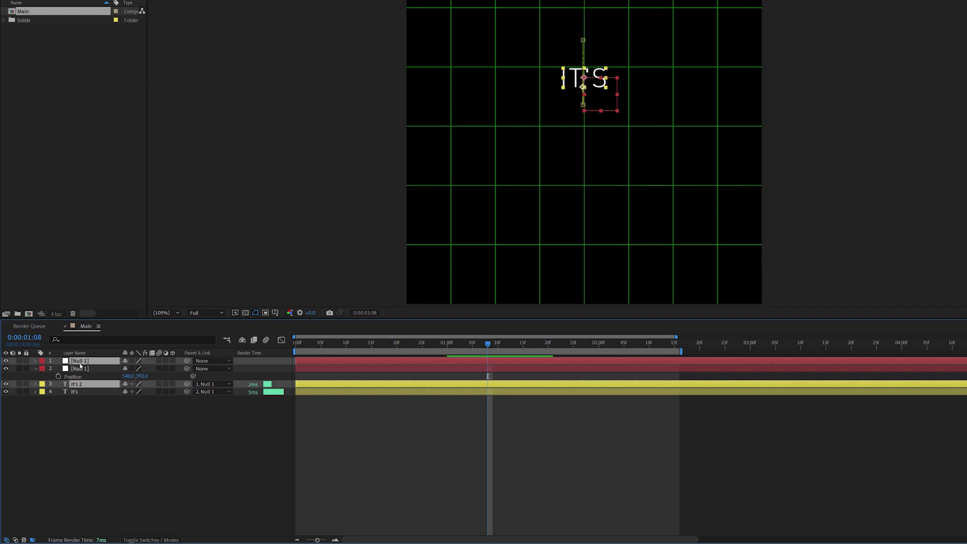
pyautogui.hotkey('ctrl', 'alt', 'Up')
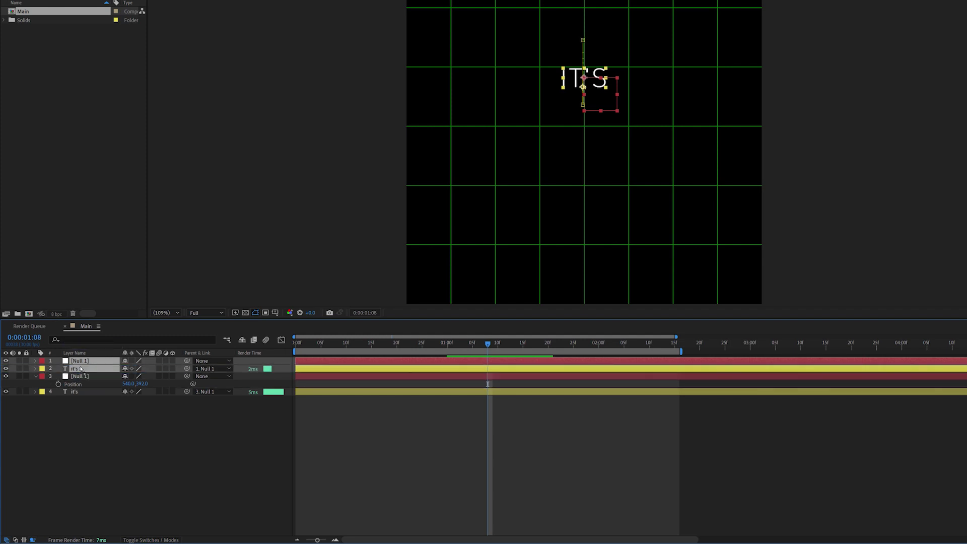
pyautogui.click(85, 423)
pyautogui.click(90, 362)
pyautogui.press('p')
pyautogui.moveTo(142, 368); pyautogui.dragTo(190, 368)
# Duplicate the top null and text pair again, place the copies on top, and set the new null's Position to 540, 594
pyautogui.keyDown('shift'); pyautogui.click(92, 377); pyautogui.keyUp('shift')
pyautogui.hotkey('ctrl', 'd')
pyautogui.moveTo(92, 383); pyautogui.dragTo(93, 340)
pyautogui.click(93, 361)
pyautogui.press('p')
pyautogui.moveTo(142, 368); pyautogui.dragTo(193, 368)
# Make a fourth null and text pair at the top of the stack and set its null's Position to 540, 679
pyautogui.keyDown('shift'); pyautogui.click(93, 376); pyautogui.keyUp('shift')
pyautogui.hotkey('ctrl', 'd')
pyautogui.moveTo(93, 383); pyautogui.dragTo(177, 368)
pyautogui.click(93, 361)
pyautogui.press('p')
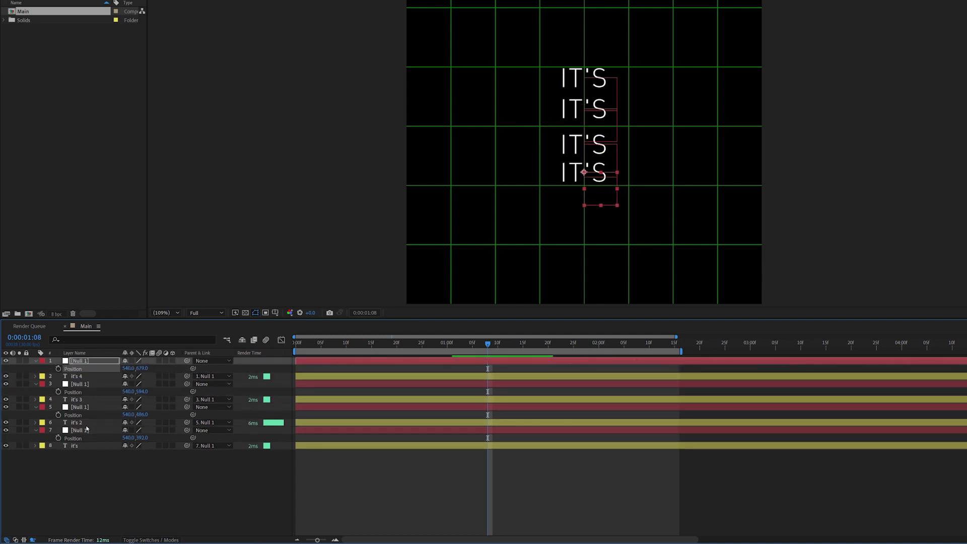
# Change the text of the three copied layers to "time", "to" and "grow", going down the composition
pyautogui.doubleClick(76, 423)
pyautogui.write('time')
pyautogui.doubleClick(74, 399)
pyautogui.write('to')
pyautogui.doubleClick(77, 377)
pyautogui.write('grow')
# Delete all four null layers, leaving only the text layers
pyautogui.click(82, 361)
pyautogui.press('Delete')
pyautogui.click(82, 368)
pyautogui.press('Delete')
pyautogui.click(82, 377)
pyautogui.press('Delete')
pyautogui.click(84, 384)
pyautogui.press('Delete')
# Hide the proportional grid and select the "time" text layer
pyautogui.click(275, 312)
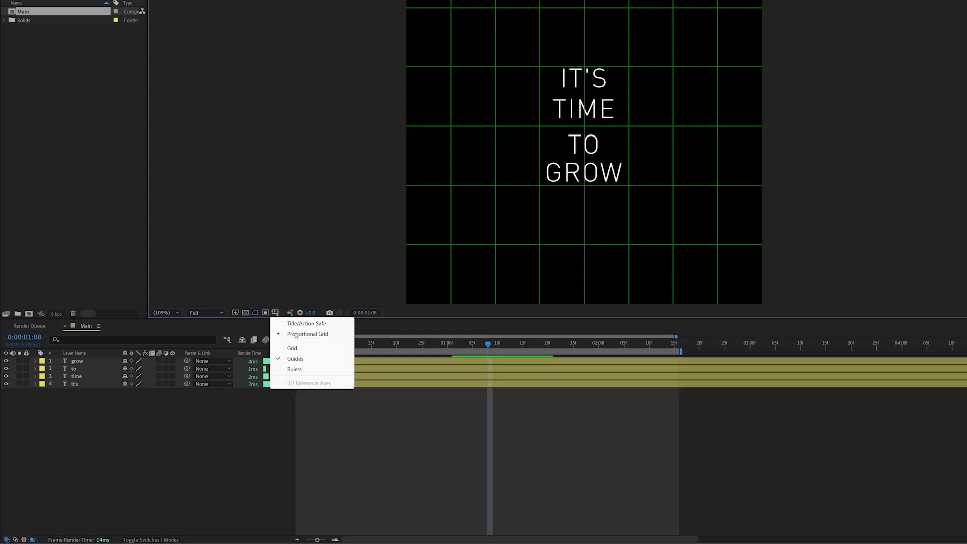
pyautogui.click(306, 335)
pyautogui.click(77, 376)
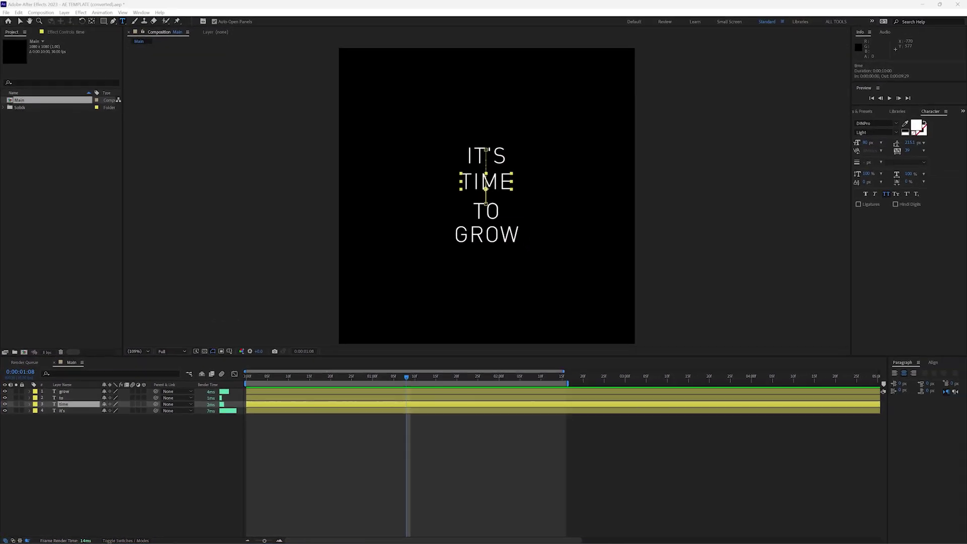
# Set the font style of the "time" and "grow" text layers to Black and of "to" to Bold
pyautogui.click(943, 96)
pyautogui.click(943, 143)
pyautogui.click(72, 385)
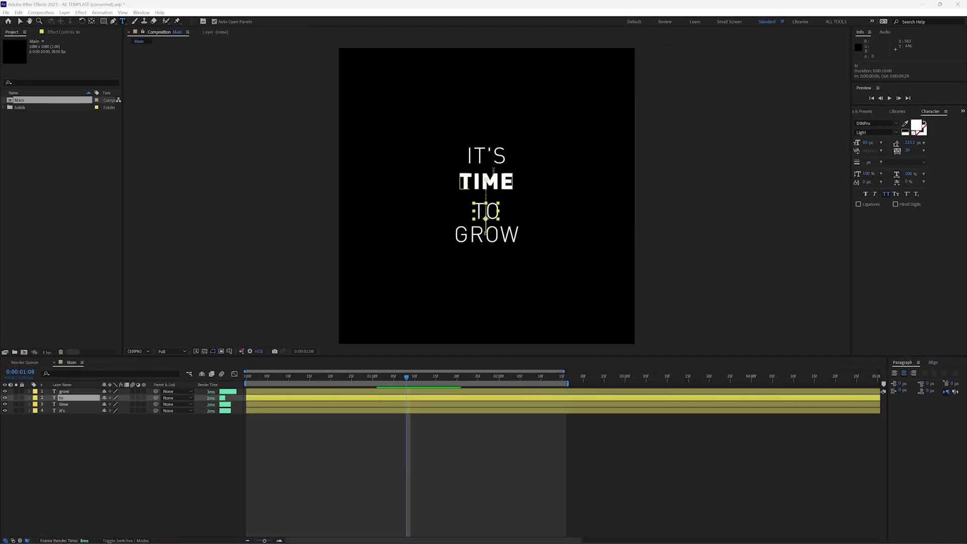
pyautogui.click(887, 132)
pyautogui.click(869, 173)
pyautogui.click(70, 391)
pyautogui.click(881, 132)
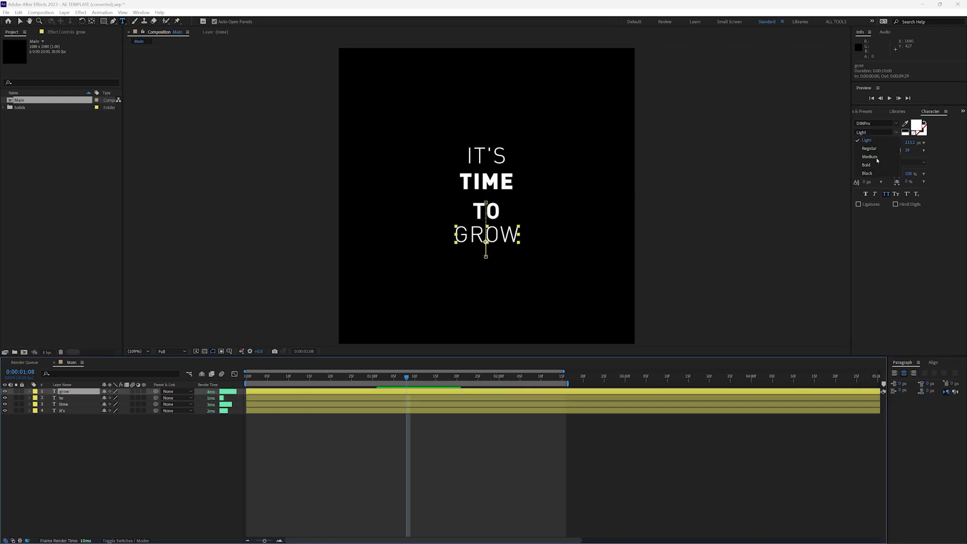
pyautogui.click(866, 174)
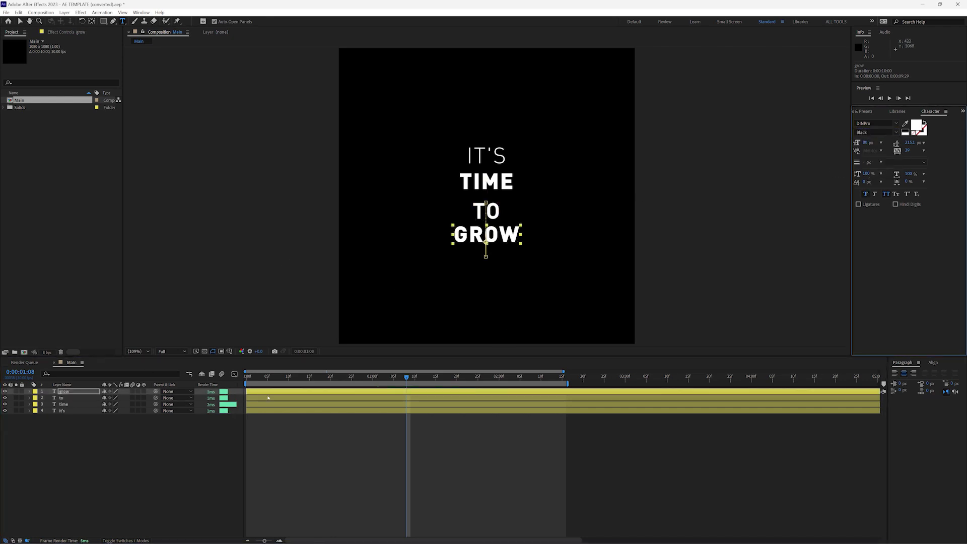
# Add a null object, place it between the "to" and "time" layers, and show its Position property
pyautogui.rightClick(57, 441)
pyautogui.moveTo(65, 437)
pyautogui.click(162, 481)
pyautogui.moveTo(67, 393); pyautogui.dragTo(69, 408)
pyautogui.click(74, 410)
pyautogui.click(75, 404)
pyautogui.press('p')
# Use the null as a temporary parent to bring "time" and "to" closer to the lines above them
pyautogui.moveTo(156, 410); pyautogui.dragTo(90, 427)
pyautogui.click(176, 417)
pyautogui.click(177, 425)
pyautogui.moveTo(156, 398); pyautogui.dragTo(90, 410)
pyautogui.click(177, 397)
pyautogui.click(176, 406)
# Parent "grow" to the null to close its gap below "to", and delete the null
pyautogui.moveTo(156, 391); pyautogui.dragTo(76, 404)
pyautogui.moveTo(118, 411); pyautogui.dragTo(91, 410)
pyautogui.click(116, 448)
pyautogui.hotkey('ctrl', 'z')
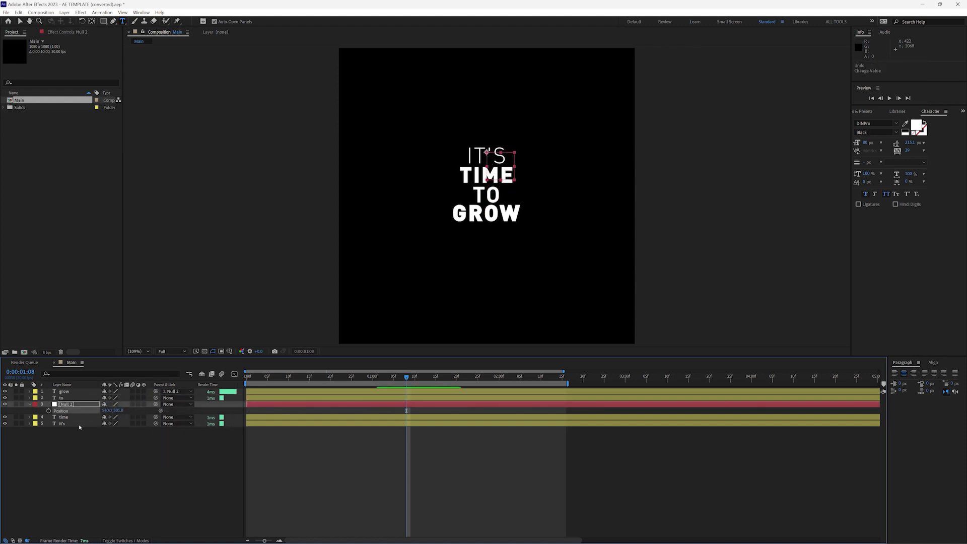
pyautogui.press('Delete')
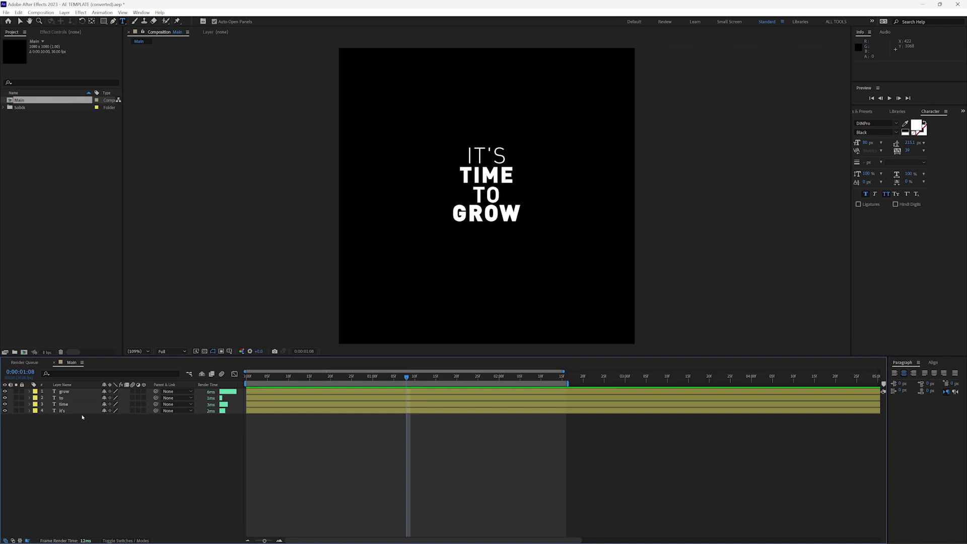
# Play the text animation from the start to review the tightened line spacing
pyautogui.moveTo(254, 376); pyautogui.dragTo(242, 380)
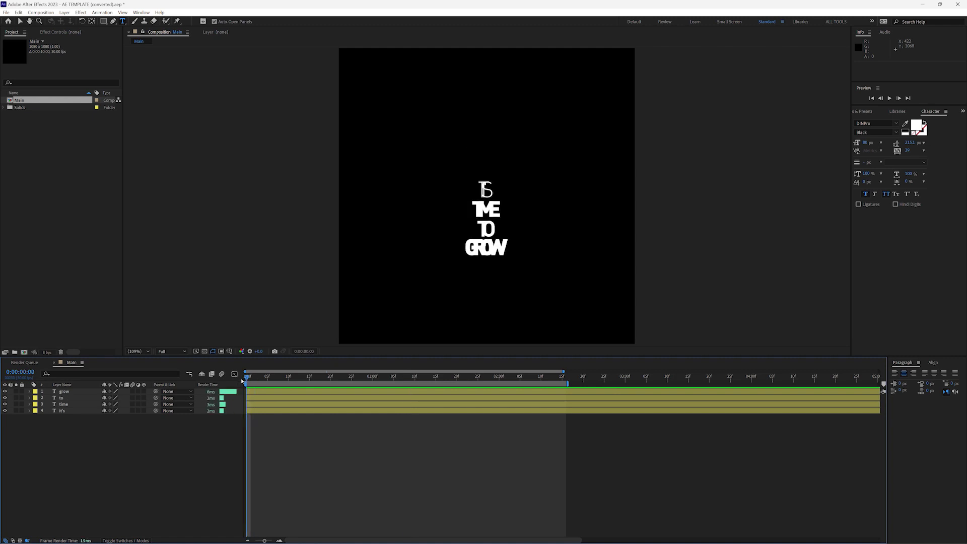
pyautogui.press('space')
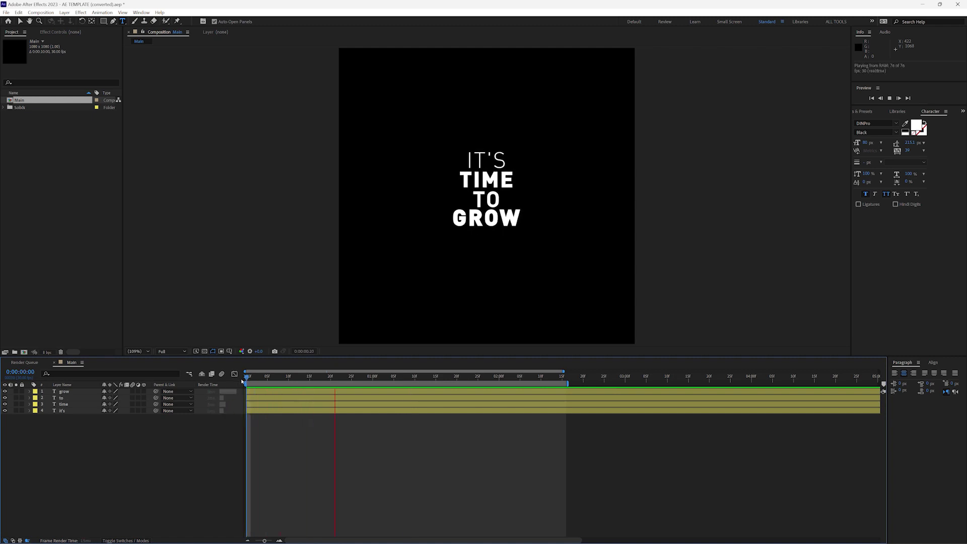
pyautogui.press('space')
pyautogui.click(275, 378)
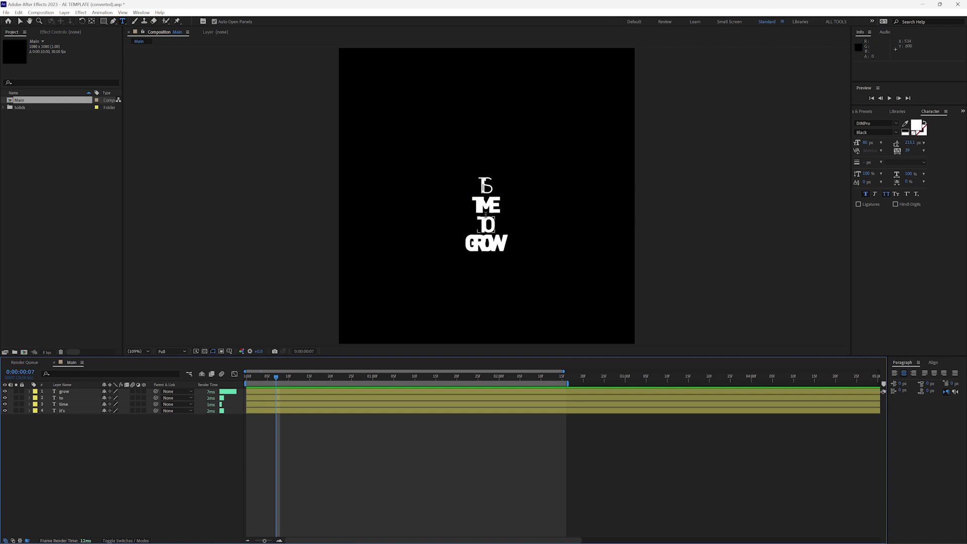
# At 0:00:00:00, set the Tracking Amount of "grow" to -58, "to" to -53 and "time" to -36
pyautogui.click(29, 404)
pyautogui.press('Home')
pyautogui.click(70, 404)
pyautogui.keyDown('shift'); pyautogui.click(70, 391); pyautogui.keyUp('shift')
pyautogui.click(76, 373)
pyautogui.write('tracking')
pyautogui.click(148, 427)
pyautogui.moveTo(104, 417); pyautogui.dragTo(90, 416)
pyautogui.moveTo(105, 448); pyautogui.dragTo(93, 448)
pyautogui.moveTo(107, 481); pyautogui.dragTo(103, 482)
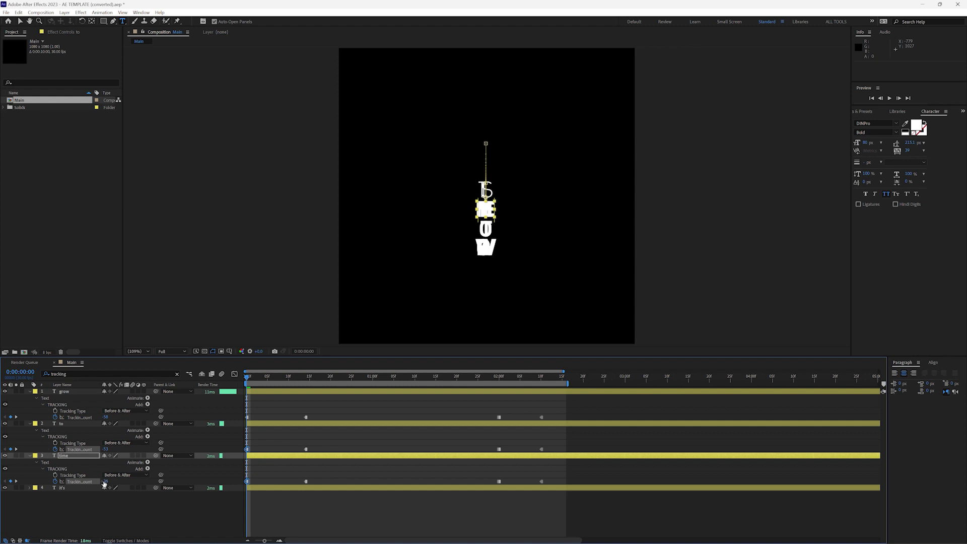
# Copy the first Tracking Amount keyframe of "grow", "to" and "time" to 0:00:02:10 on each layer, and clear the property filter
pyautogui.click(247, 417)
pyautogui.moveTo(547, 378); pyautogui.dragTo(542, 378)
pyautogui.hotkey('ctrl', 'c')
pyautogui.hotkey('ctrl', 'v')
pyautogui.moveTo(267, 442); pyautogui.dragTo(244, 452)
pyautogui.hotkey('ctrl', 'c')
pyautogui.hotkey('ctrl', 'v')
pyautogui.moveTo(263, 492); pyautogui.dragTo(244, 474)
pyautogui.hotkey('ctrl', 'c')
pyautogui.hotkey('ctrl', 'v')
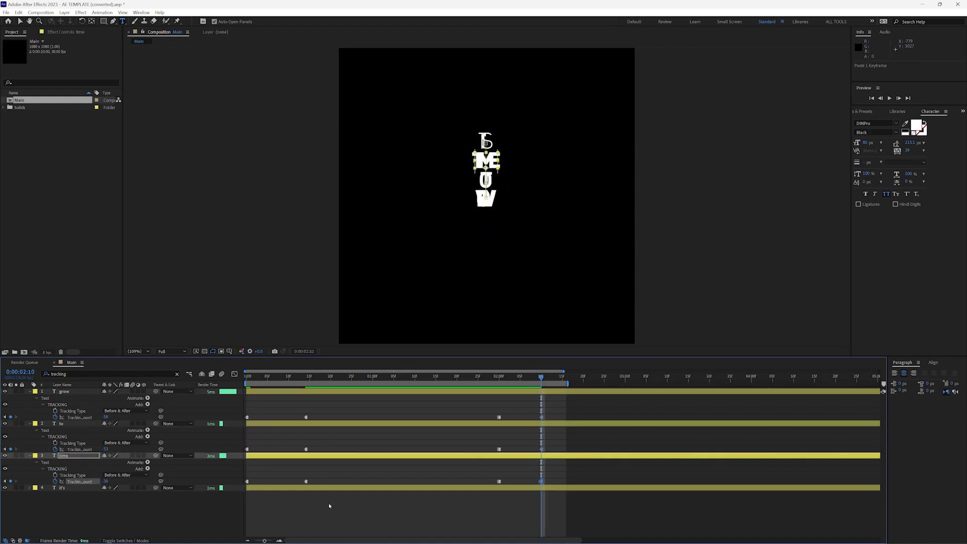
pyautogui.click(328, 505)
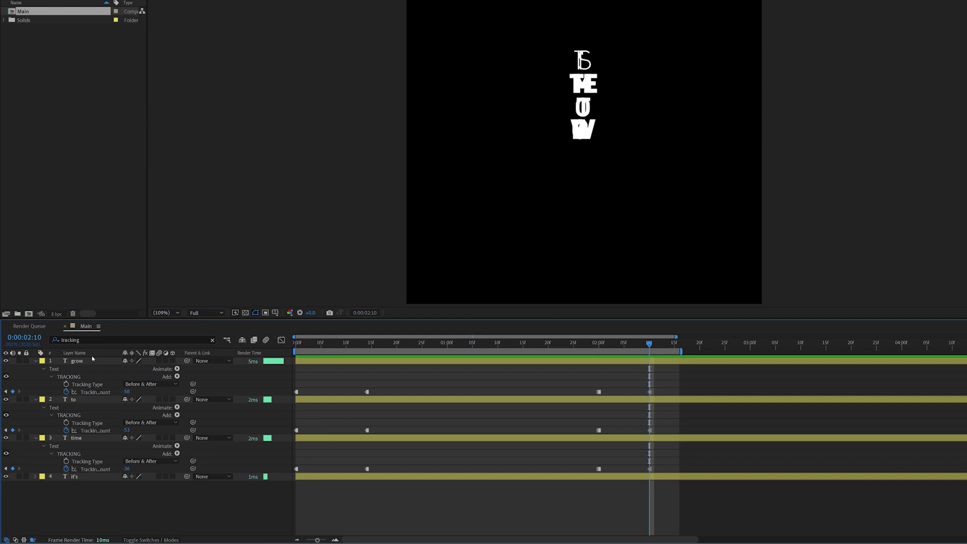
pyautogui.click(213, 341)
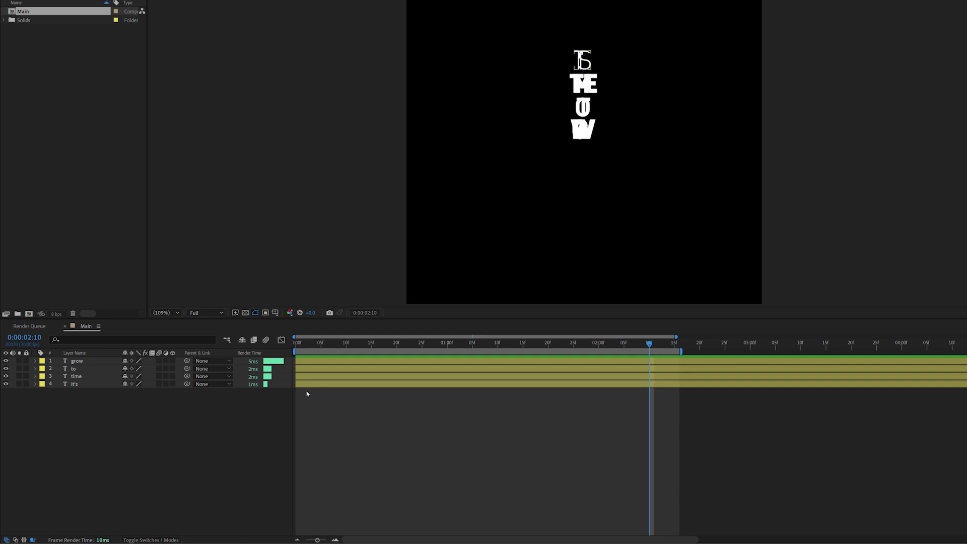
# Stagger the text layers so "time", "to" and "grow" each start 4 frames after the previous word, and preview the animation
pyautogui.click(88, 384)
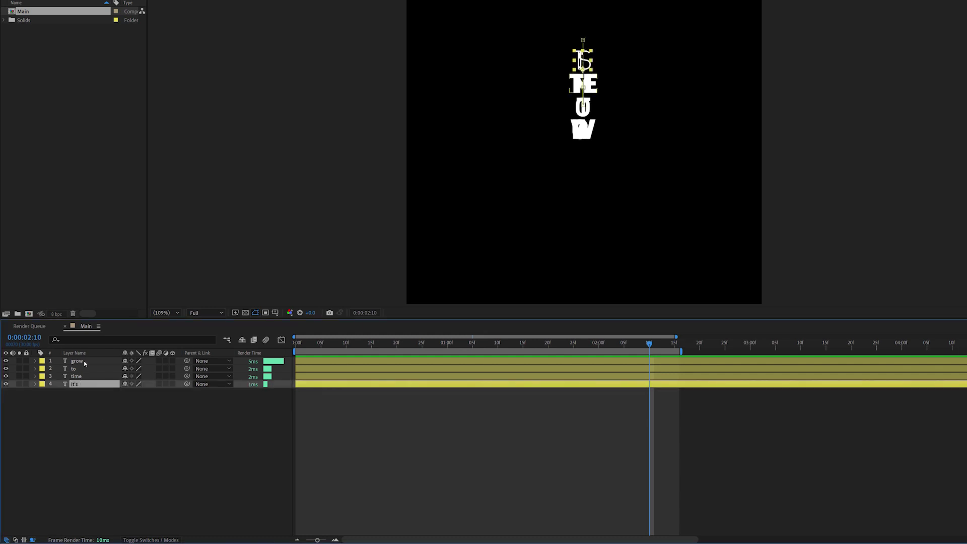
pyautogui.click(84, 362)
pyautogui.keyDown('shift'); pyautogui.click(84, 376); pyautogui.keyUp('shift')
pyautogui.scroll(5, 366, 528)
pyautogui.moveTo(373, 540); pyautogui.dragTo(326, 539)
pyautogui.moveTo(346, 371); pyautogui.dragTo(499, 410)
pyautogui.keyDown('ctrl'); pyautogui.click(406, 376); pyautogui.keyUp('ctrl')
pyautogui.keyDown('ctrl'); pyautogui.click(495, 369); pyautogui.keyUp('ctrl')
pyautogui.press('-')
pyautogui.press('-')
pyautogui.press('-')
pyautogui.moveTo(311, 344); pyautogui.dragTo(296, 343)
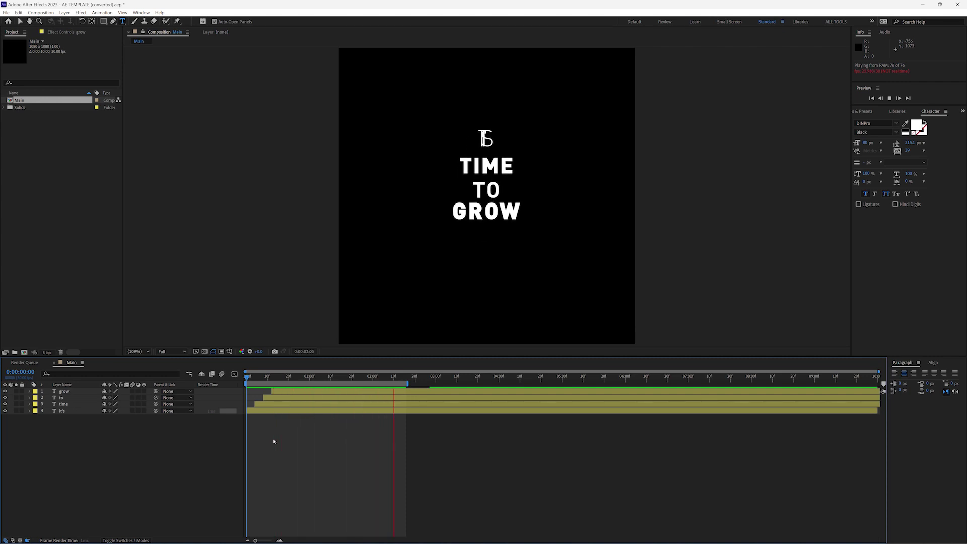
pyautogui.press('space')
# Shift all four text layers together so "it's" starts about 3 frames in, and preview the animation
pyautogui.moveTo(300, 380)
pyautogui.mouseDown()
pyautogui.moveTo(310, 380)
pyautogui.moveTo(295, 380)
pyautogui.mouseUp()
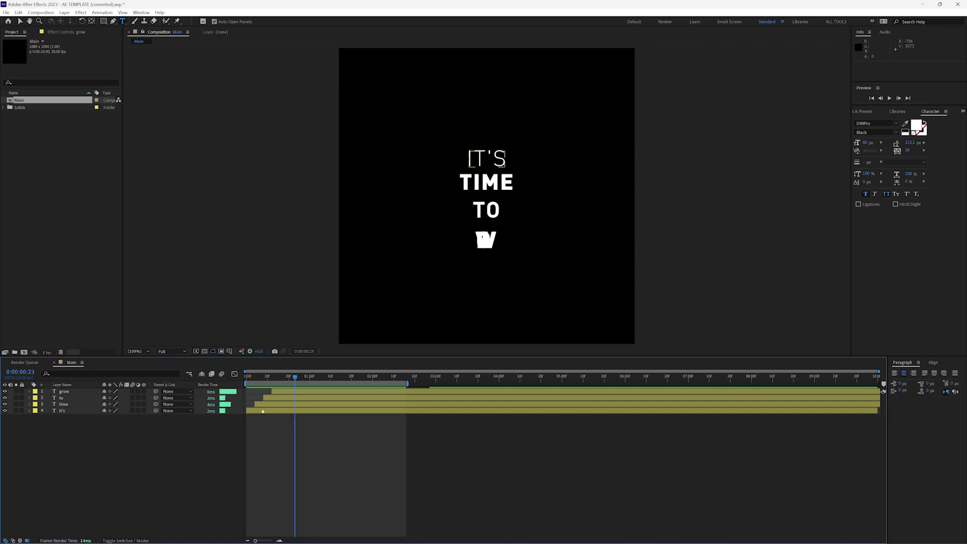
pyautogui.click(279, 410)
pyautogui.hotkey('ctrl', 'a')
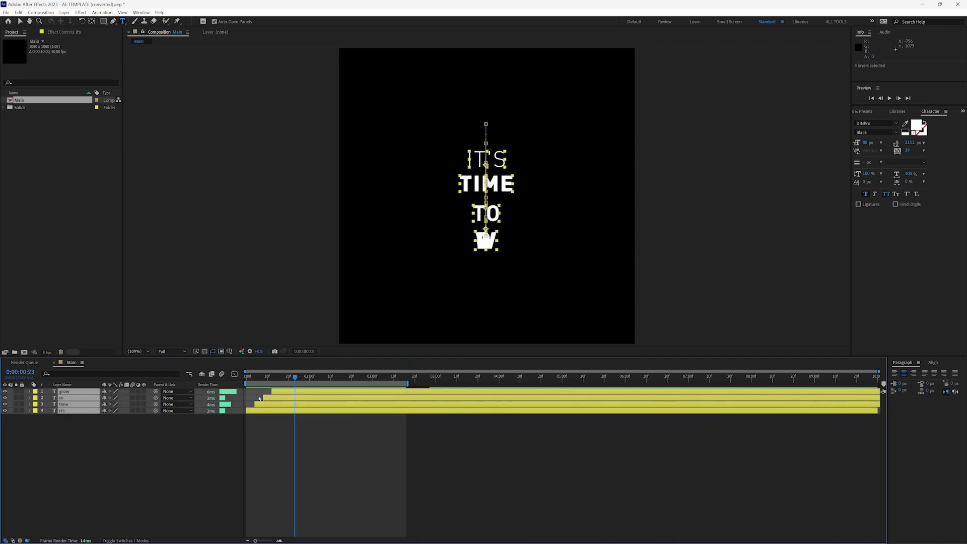
pyautogui.moveTo(268, 412); pyautogui.dragTo(271, 410)
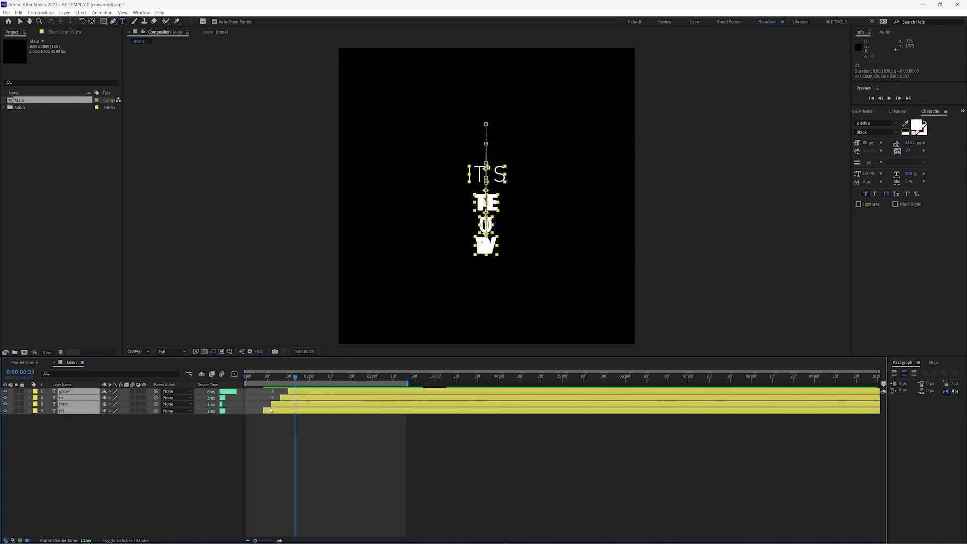
pyautogui.scroll(1, 278, 410)
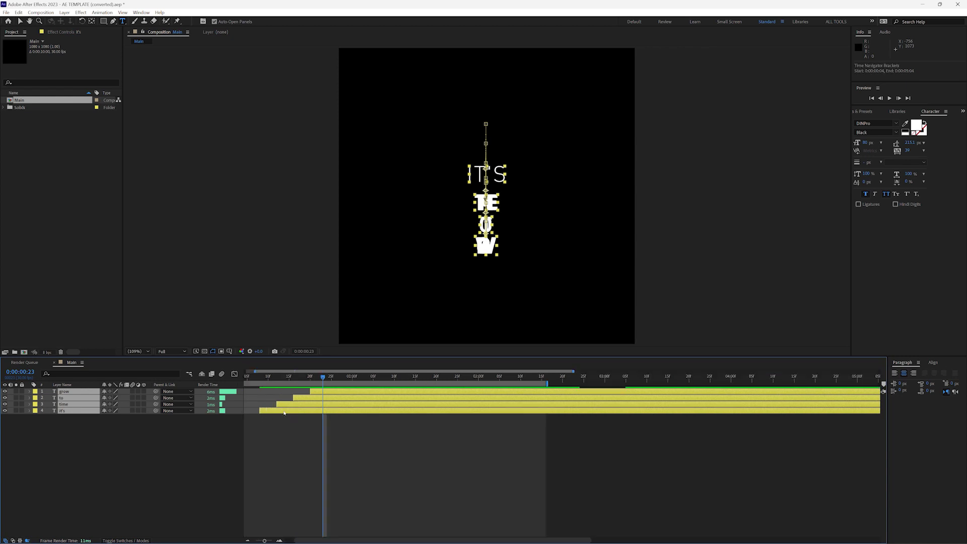
pyautogui.hscroll(-1, 287, 410)
pyautogui.moveTo(300, 410); pyautogui.dragTo(320, 430)
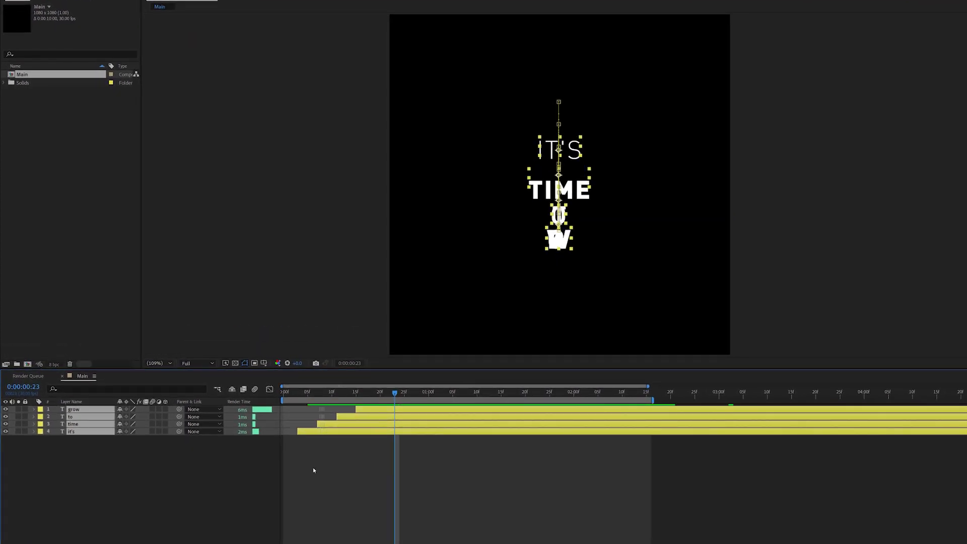
pyautogui.click(324, 408)
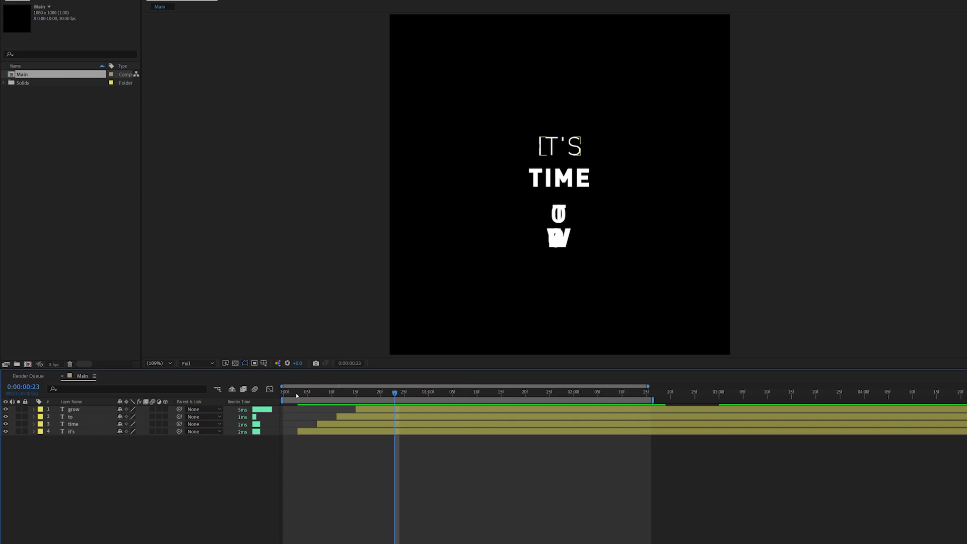
pyautogui.moveTo(291, 396); pyautogui.dragTo(282, 396)
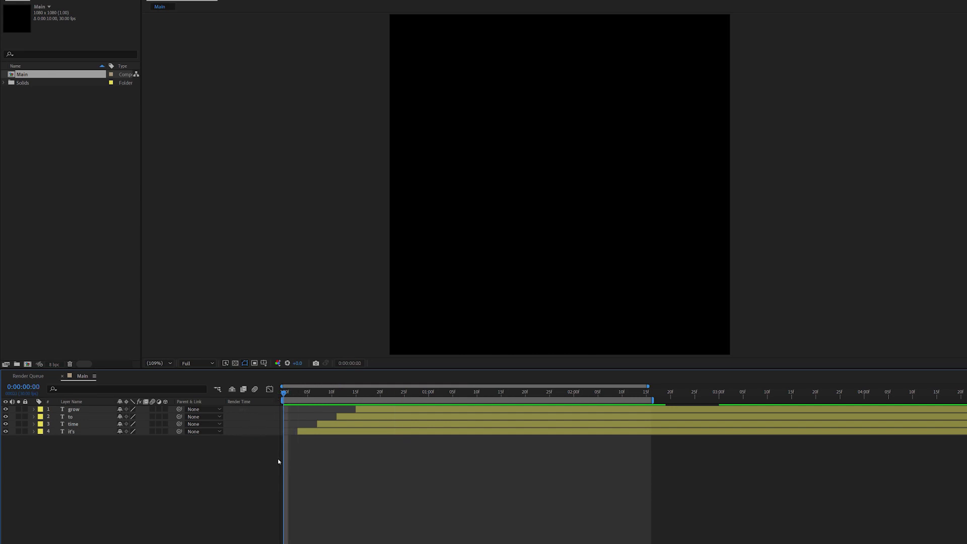
pyautogui.press('space')
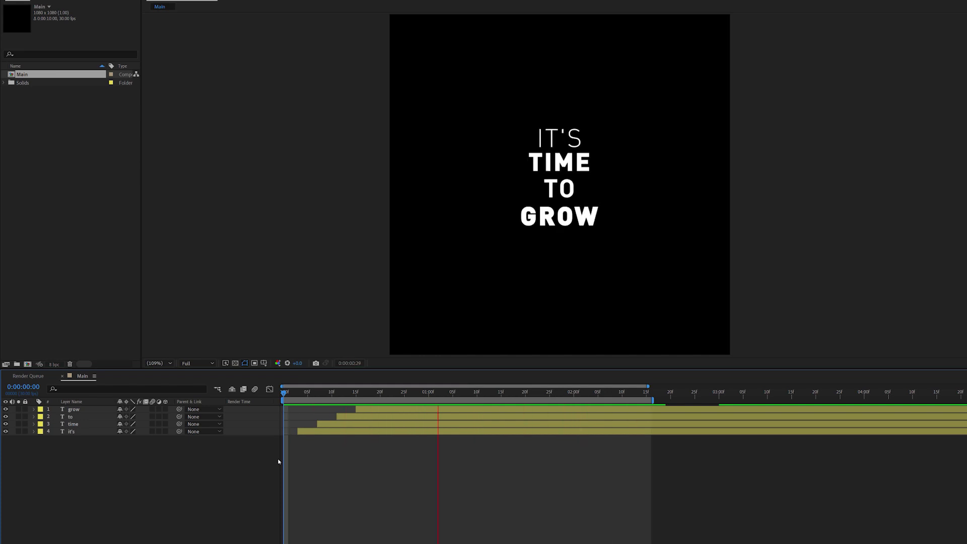
pyautogui.press('space')
# Reveal the keyframes of all four text layers and extend the work area end to 0:00:03:00
pyautogui.moveTo(77, 447); pyautogui.dragTo(66, 410)
pyautogui.press('u')
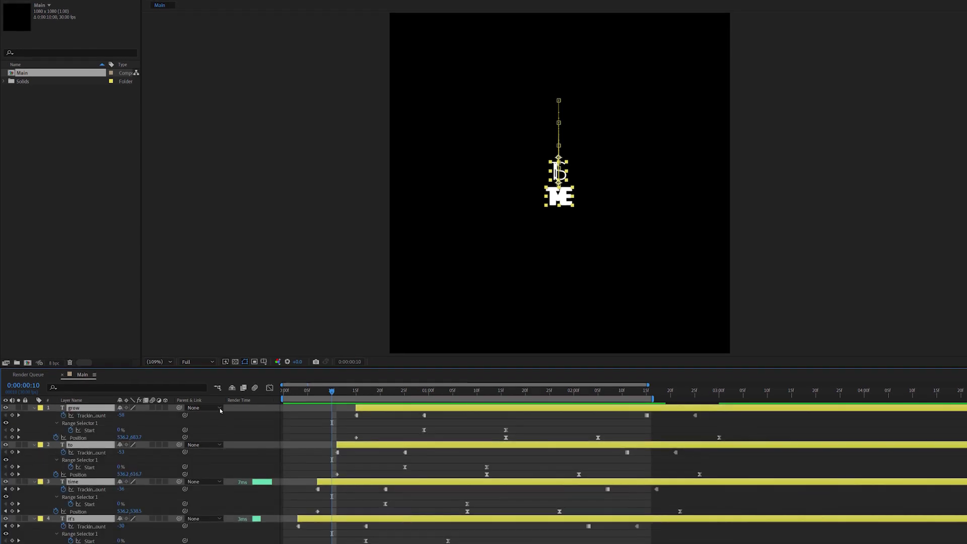
pyautogui.moveTo(667, 358); pyautogui.dragTo(719, 359)
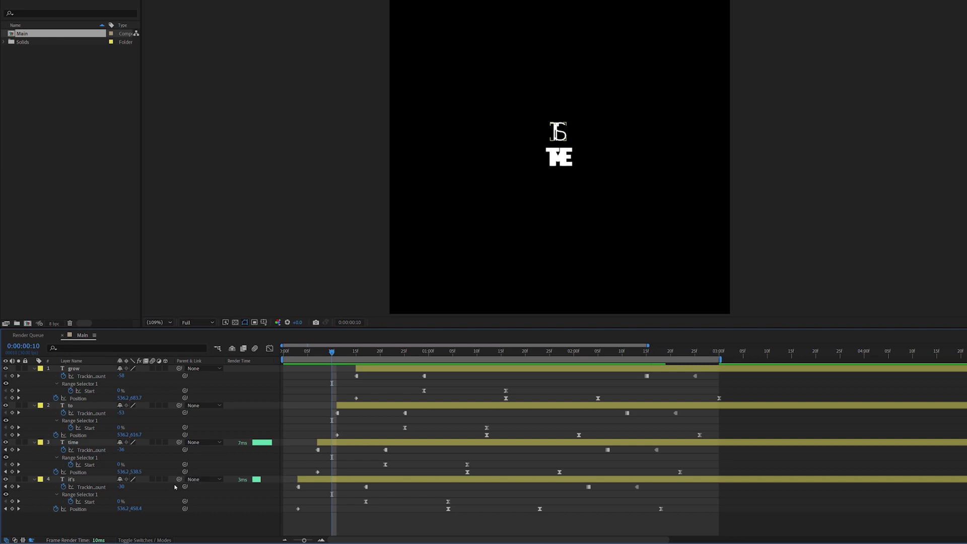
# Trim the ends of "it's" and "time" to their last Position keyframes at 0:00:02:18 and 0:00:02:22
pyautogui.click(18, 508)
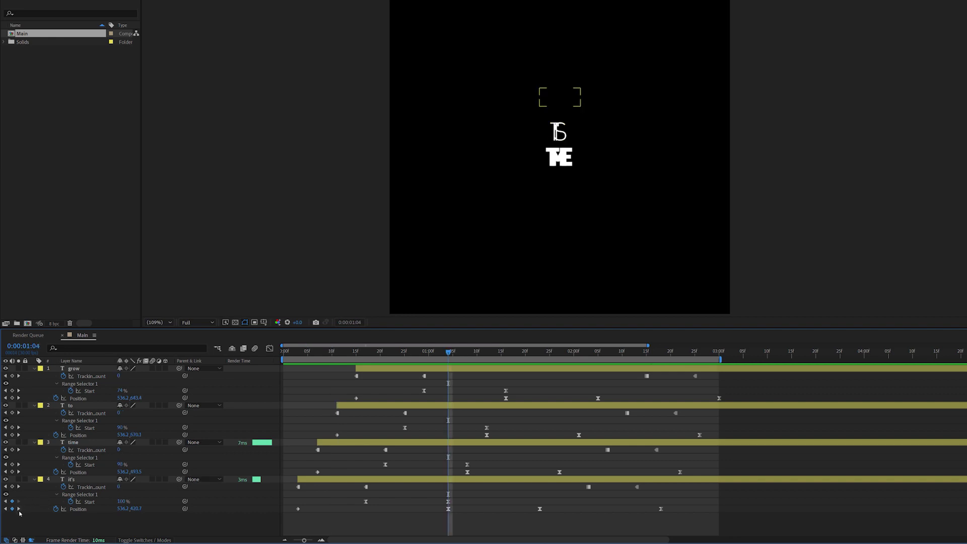
pyautogui.press('space')
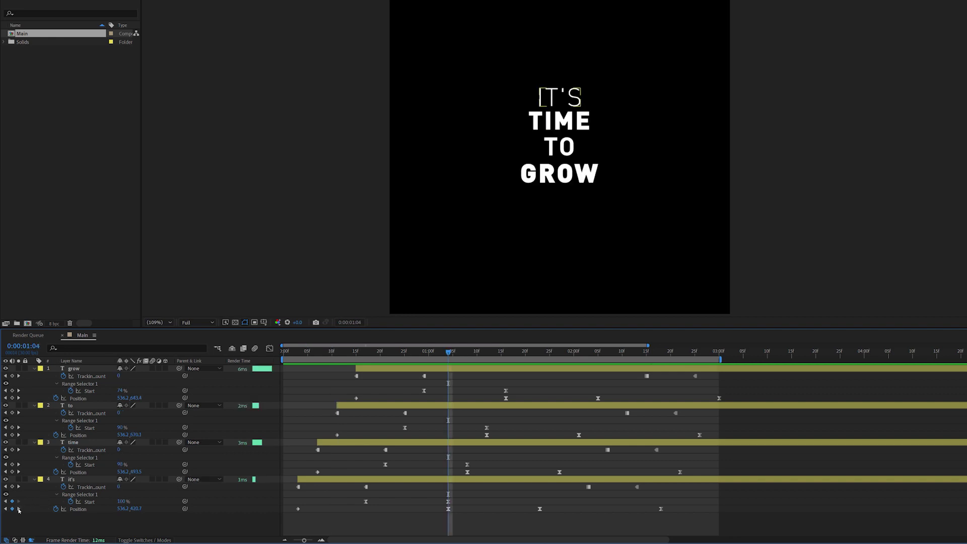
pyautogui.click(86, 481)
pyautogui.hotkey('alt', ']')
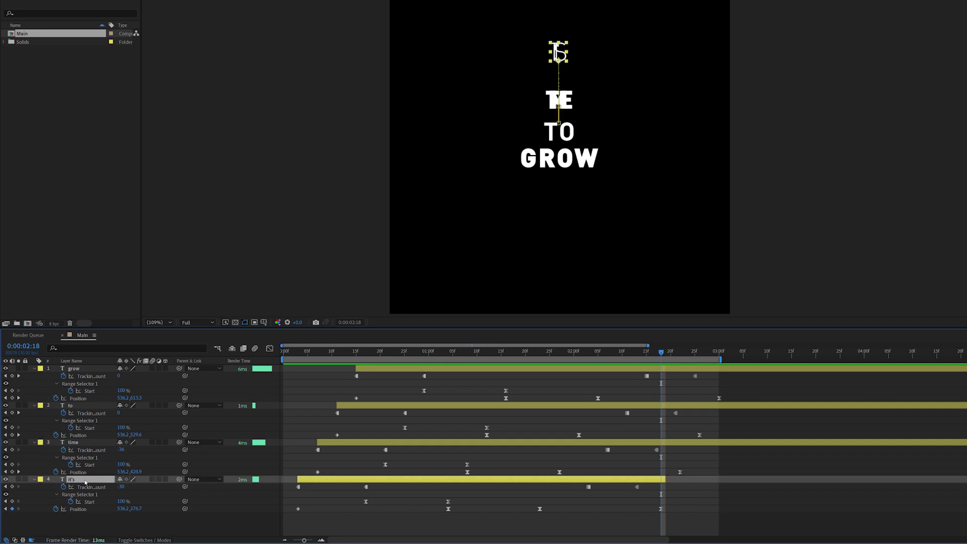
pyautogui.click(397, 444)
pyautogui.press('k')
pyautogui.press('k')
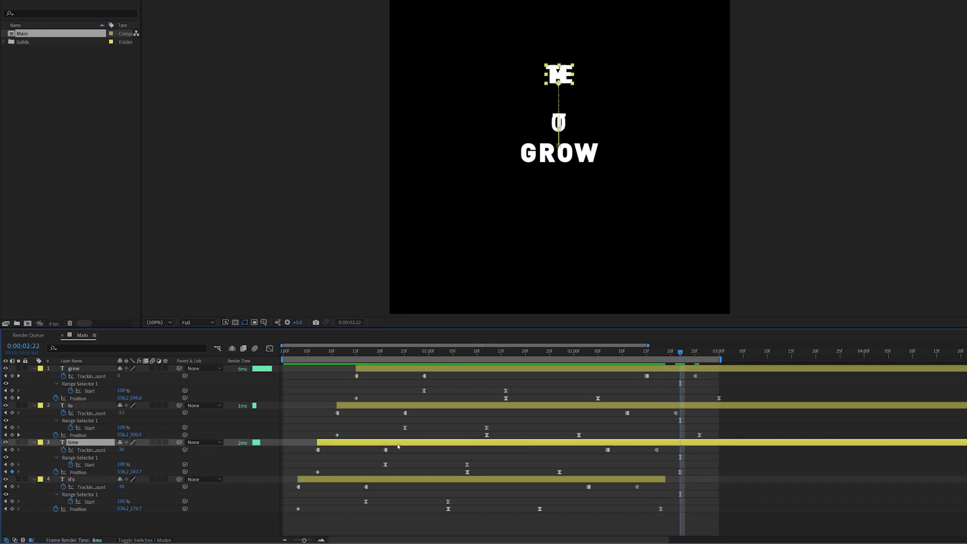
pyautogui.hotkey('alt', ']')
# Trim the ends of "to" and "grow" to their last Position keyframes at 0:00:02:26 and 0:00:03:00
pyautogui.press('pagedown')
pyautogui.press('pagedown')
pyautogui.press('pagedown')
pyautogui.press('pagedown')
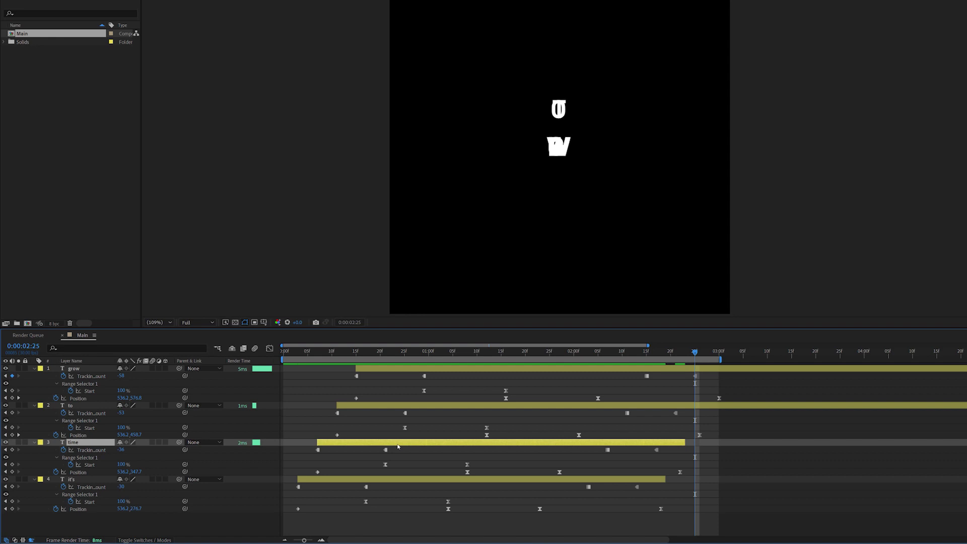
pyautogui.click(99, 409)
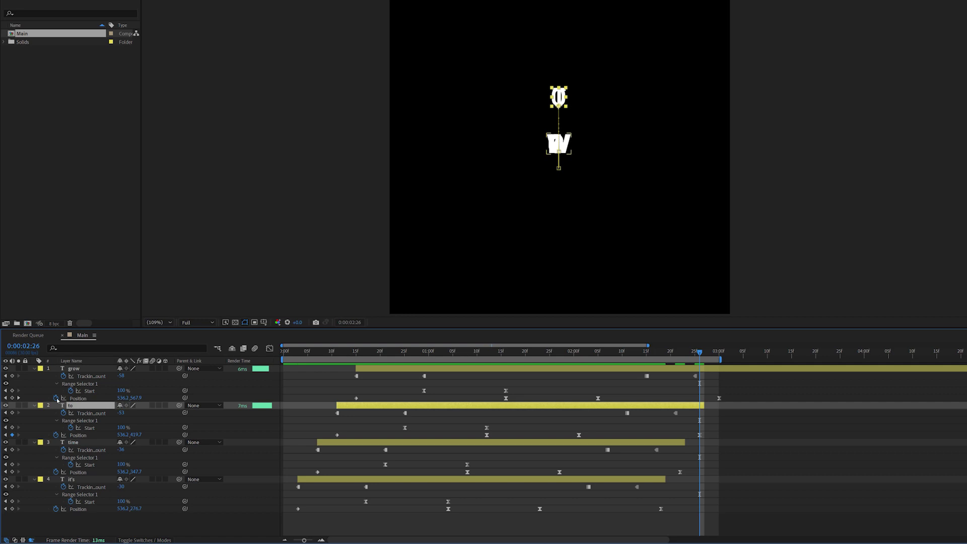
pyautogui.press('End')
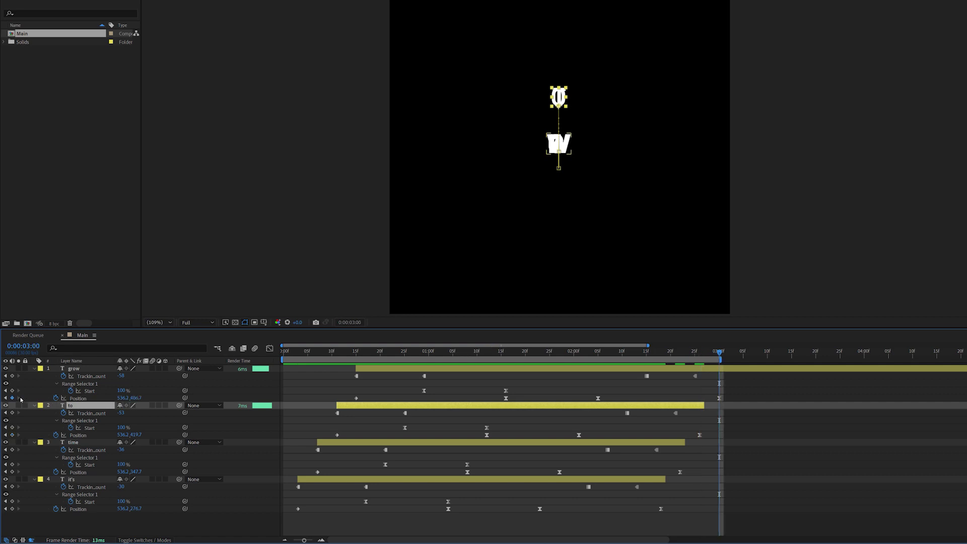
pyautogui.click(111, 376)
pyautogui.hotkey('alt', ']')
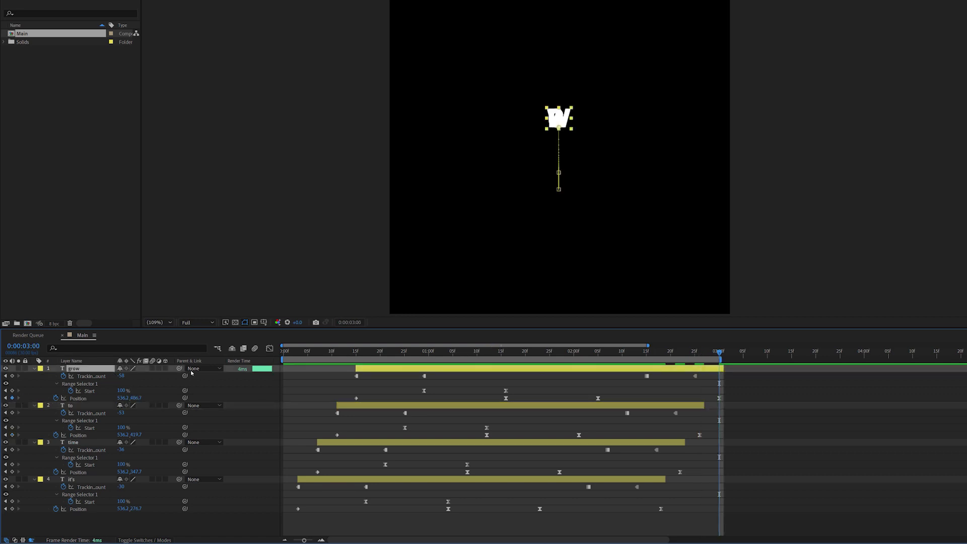
# Extend the work area end to about 0:00:03:26 and select all four text layers
pyautogui.moveTo(647, 346); pyautogui.dragTo(966, 345)
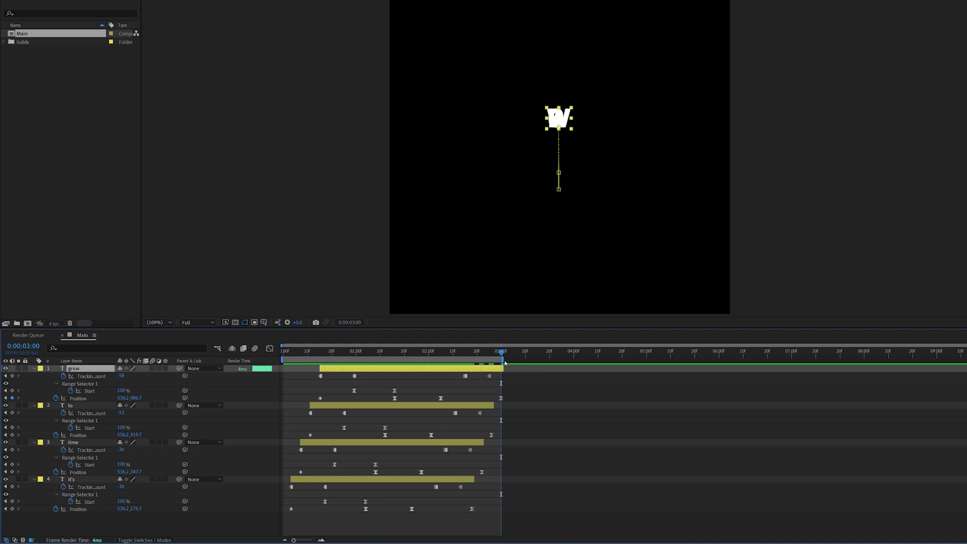
pyautogui.moveTo(505, 359); pyautogui.dragTo(565, 359)
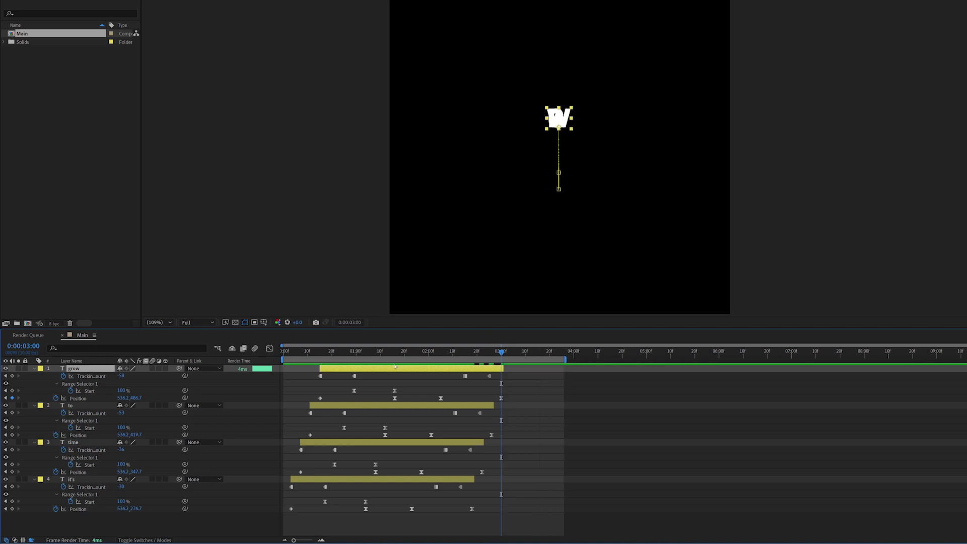
pyautogui.hotkey('ctrl', 'a')
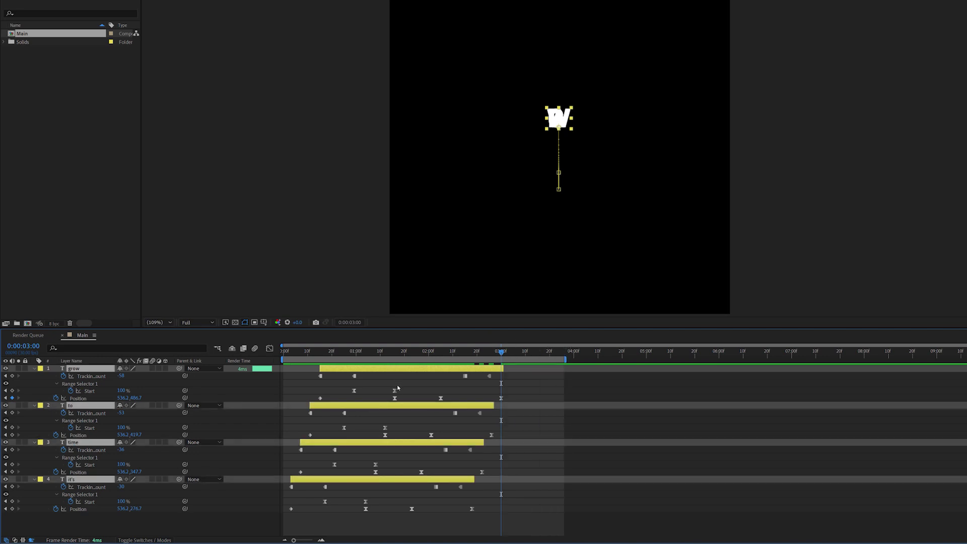
# Collapse the keyframes of the four text layers and preview the full animation
pyautogui.press('u')
pyautogui.click(377, 419)
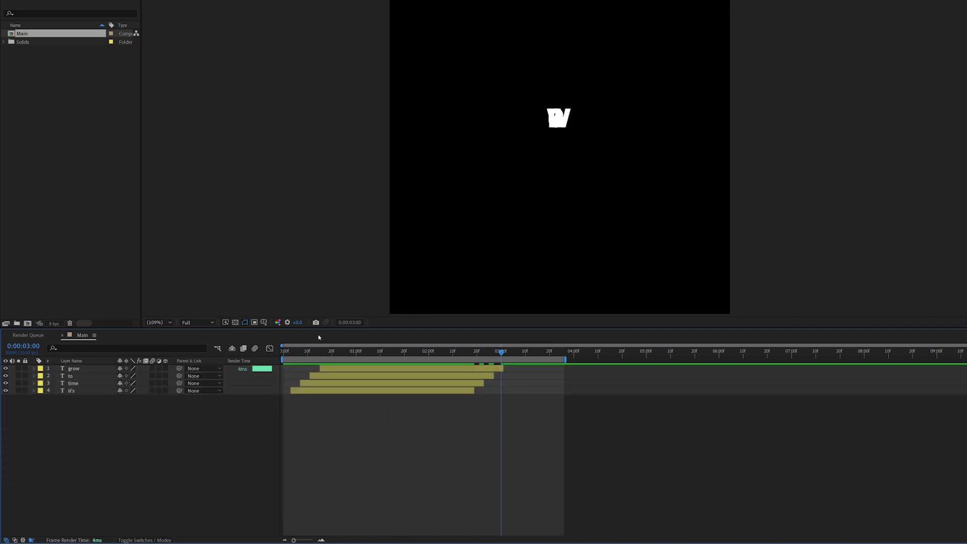
pyautogui.press('space')
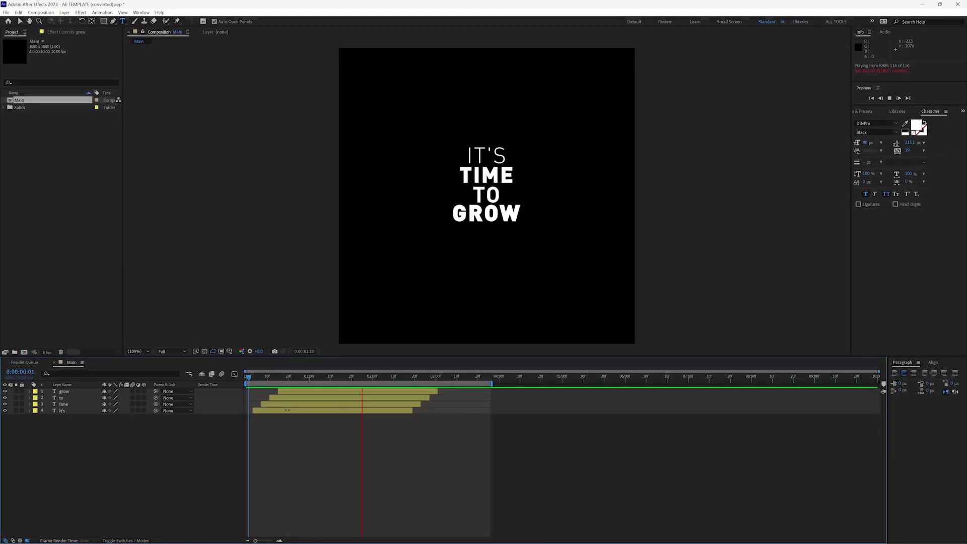
pyautogui.press('v')
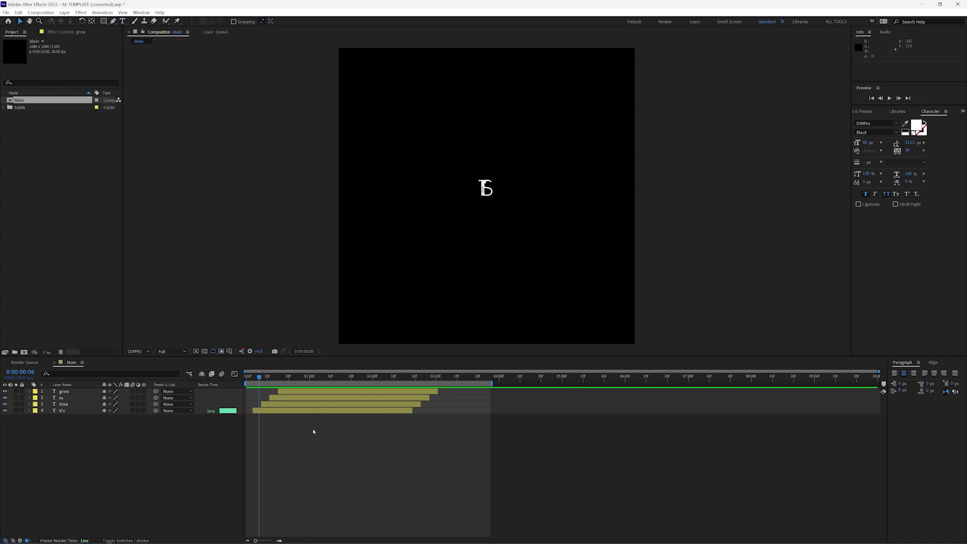
# Hide "grow", "to" and "time" at 0:00:00:26 and reveal only the Position keyframes of "it's"
pyautogui.moveTo(261, 381); pyautogui.dragTo(301, 380)
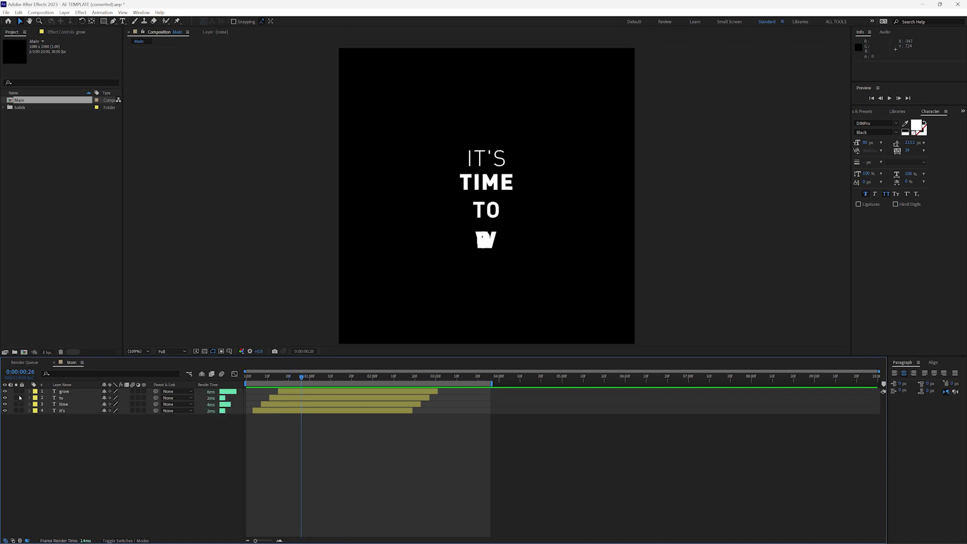
pyautogui.moveTo(5, 391); pyautogui.dragTo(5, 404)
pyautogui.click(62, 410)
pyautogui.click(65, 411)
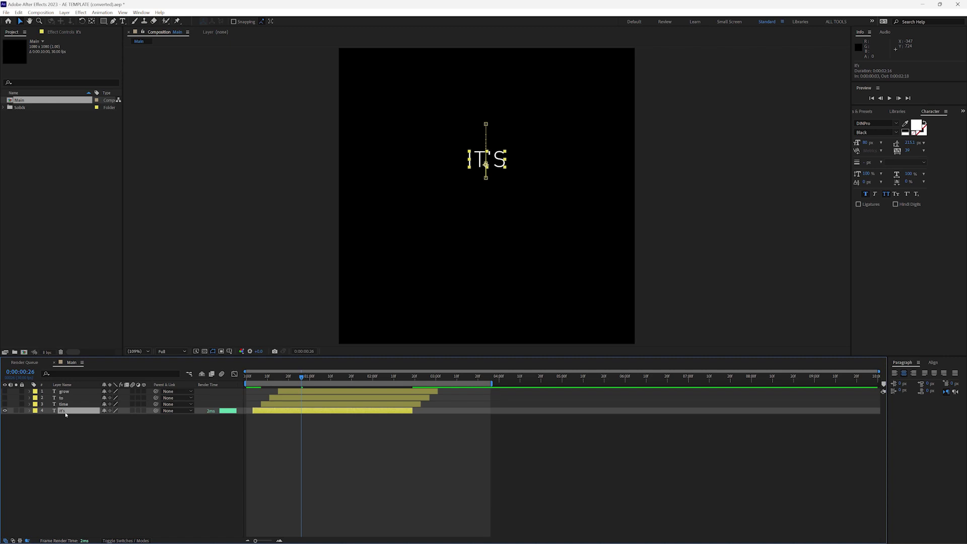
pyautogui.press('p')
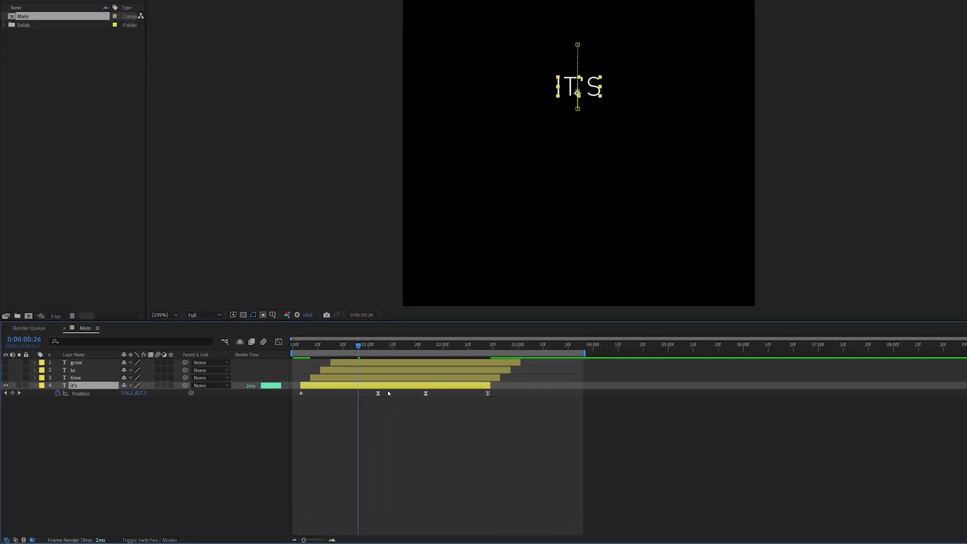
# Reshape the speed curve between the first two Position keyframes of "it's" for a fast start and a longer ease into the second keyframe
pyautogui.moveTo(360, 398); pyautogui.dragTo(298, 397)
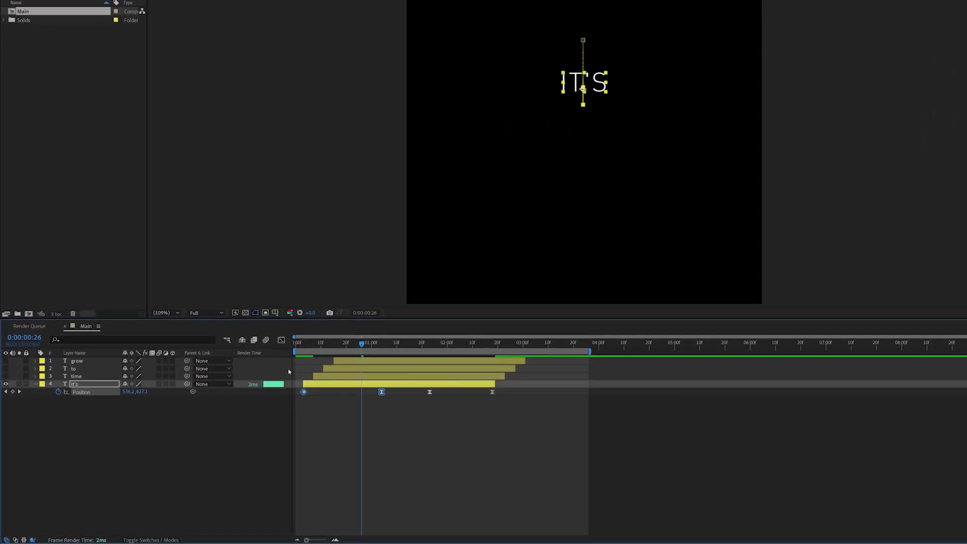
pyautogui.hotkey('shift', 'F3')
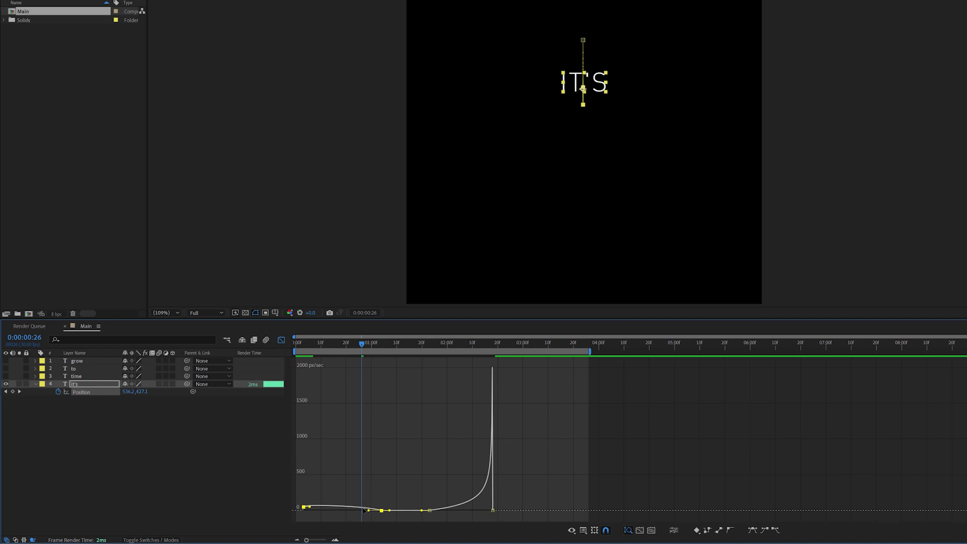
pyautogui.scroll(3, 360, 510)
pyautogui.hscroll(-5, 374, 484)
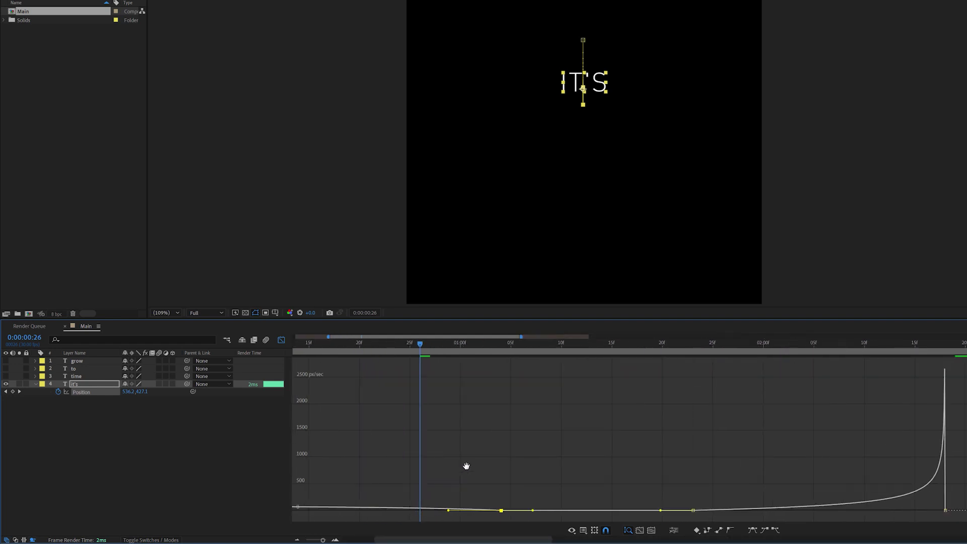
pyautogui.moveTo(516, 512); pyautogui.dragTo(409, 519)
pyautogui.hscroll(-3, 447, 459)
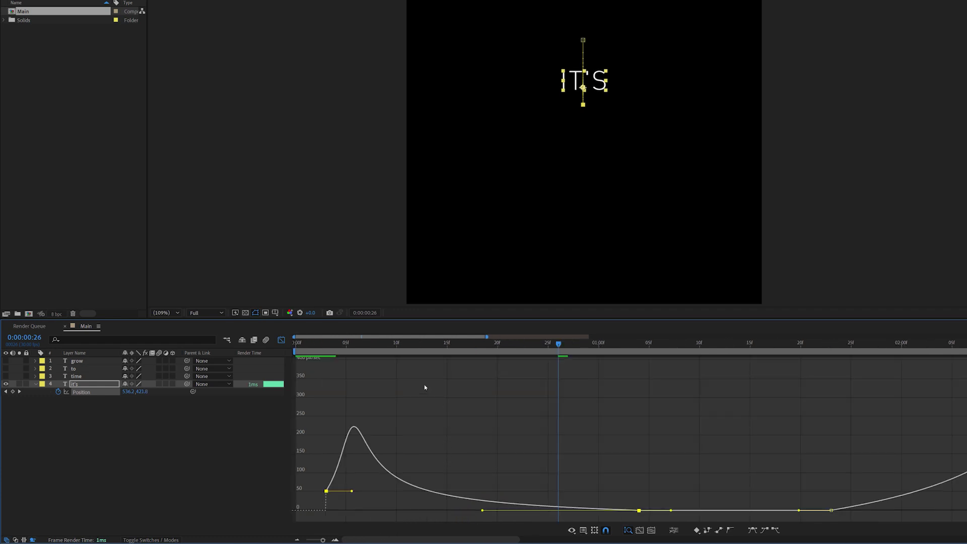
pyautogui.click(280, 338)
pyautogui.click(345, 342)
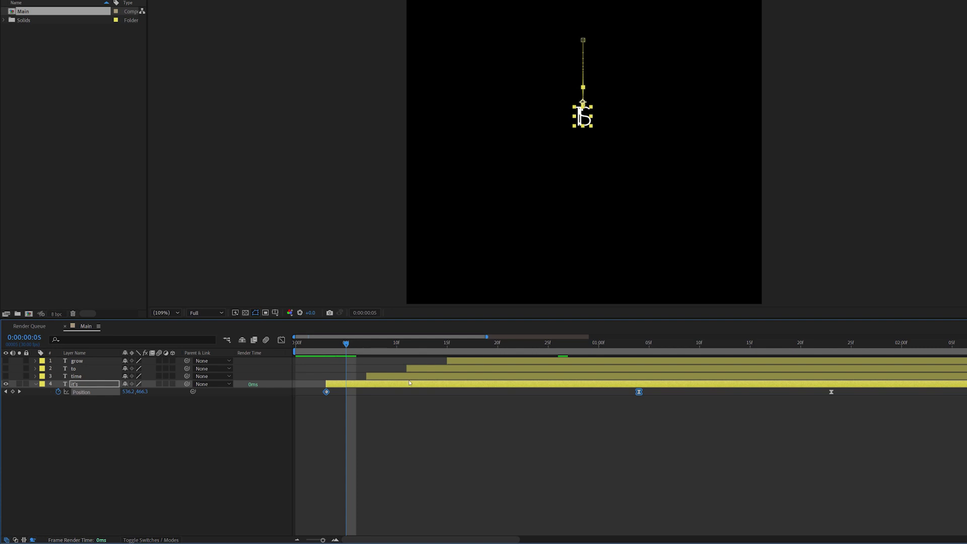
# Open the EaseCopy script and copy the ease from the first two Position keyframes of "it's"
pyautogui.click(429, 377)
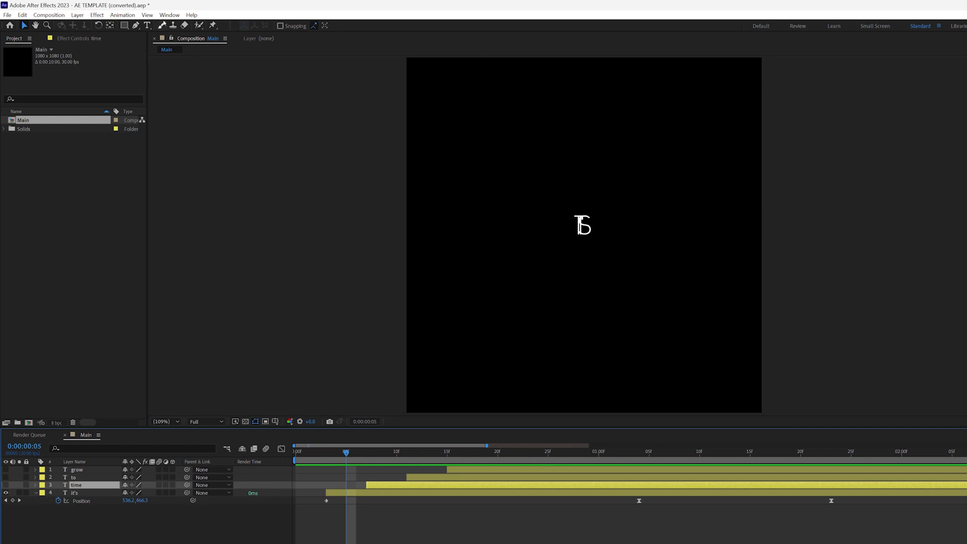
pyautogui.click(169, 14)
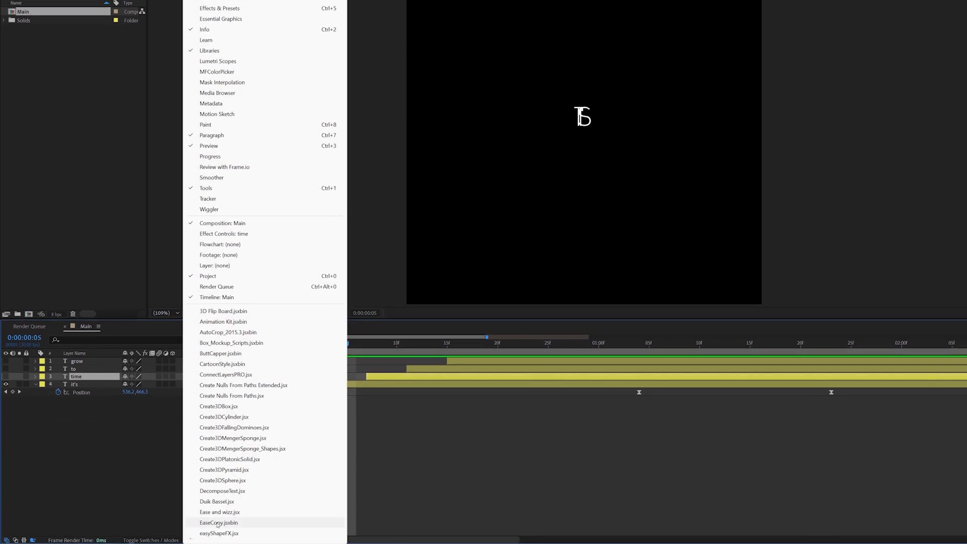
pyautogui.click(217, 522)
pyautogui.moveTo(219, 202); pyautogui.dragTo(182, 84)
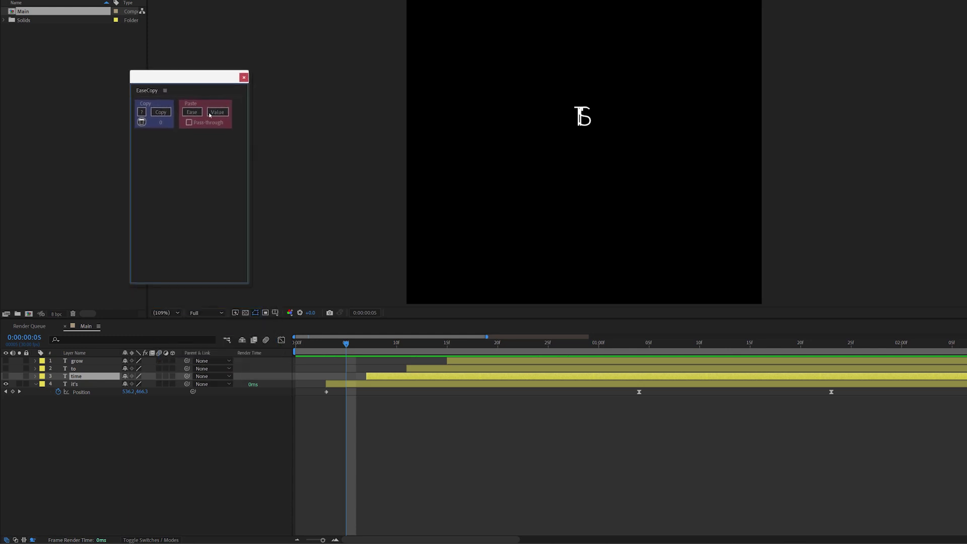
pyautogui.moveTo(666, 399); pyautogui.dragTo(302, 389)
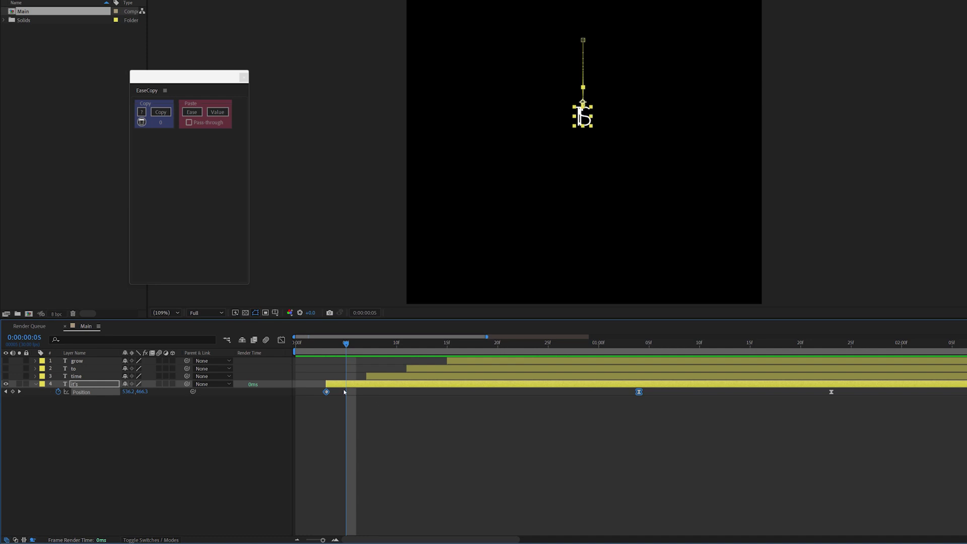
pyautogui.click(161, 111)
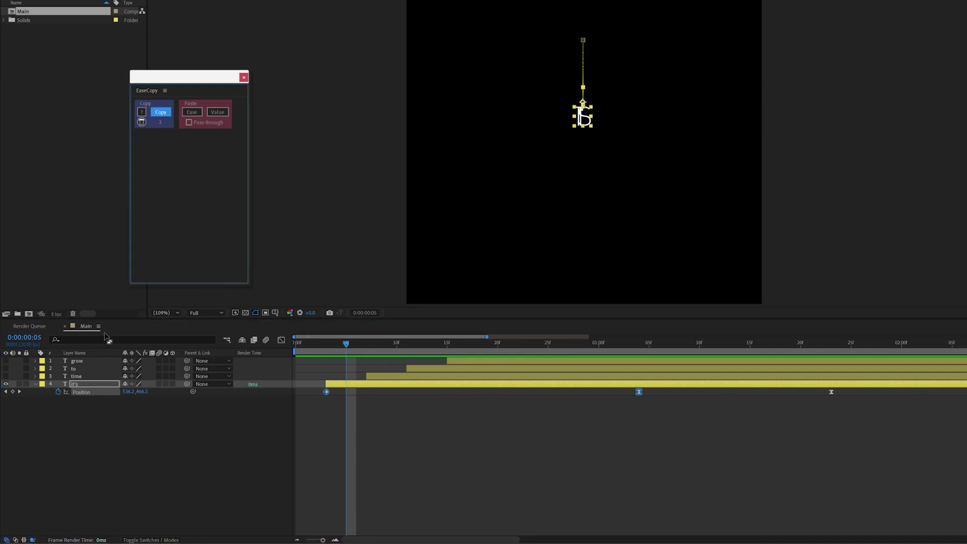
# Paste the copied ease onto the first two Position keyframes of "grow", "to" and "time", and close EaseCopy
pyautogui.click(91, 361)
pyautogui.keyDown('shift'); pyautogui.click(85, 376); pyautogui.keyUp('shift')
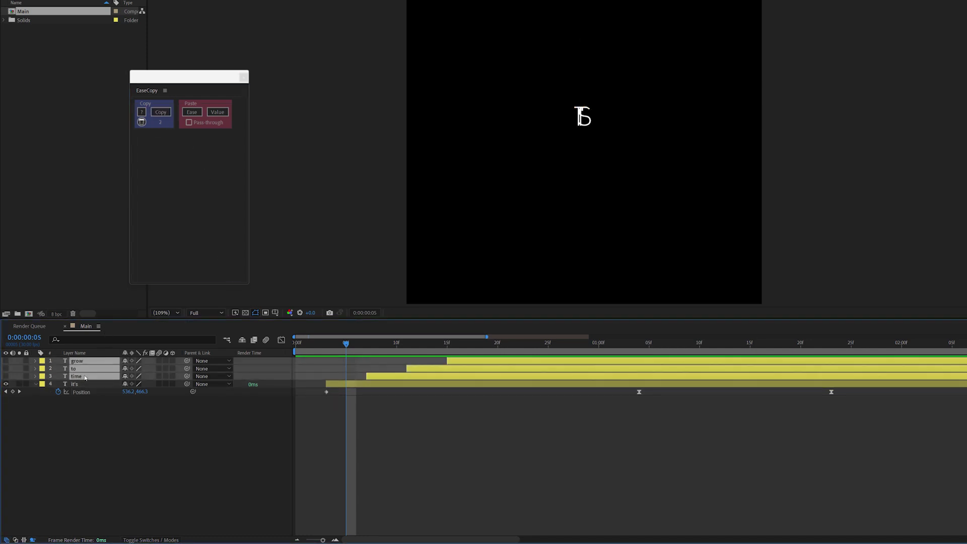
pyautogui.press('u')
pyautogui.press('u')
pyautogui.press('p')
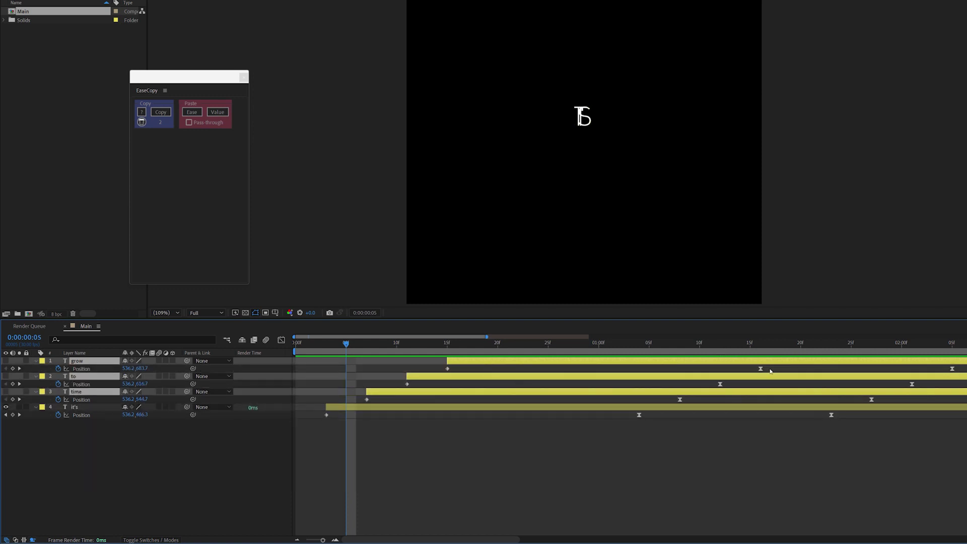
pyautogui.moveTo(772, 366); pyautogui.dragTo(363, 404)
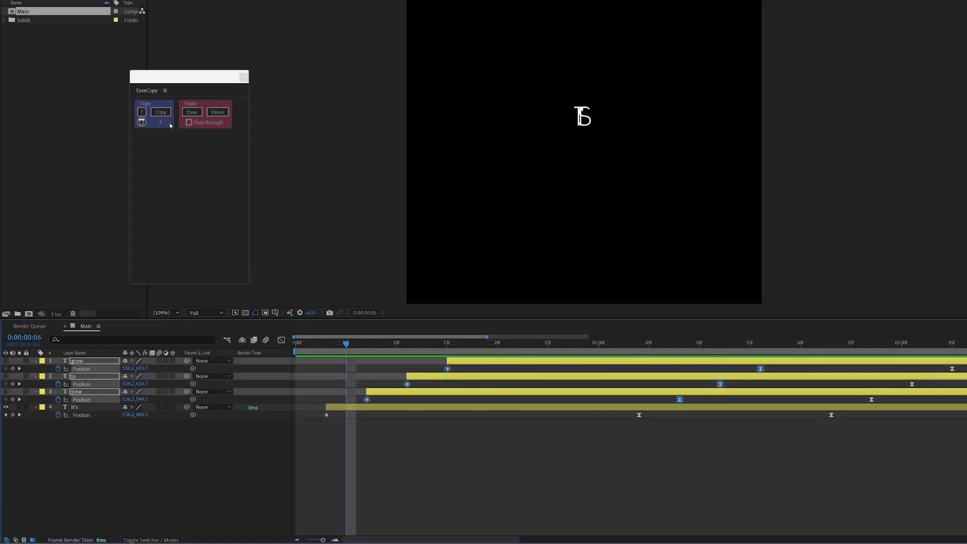
pyautogui.click(190, 112)
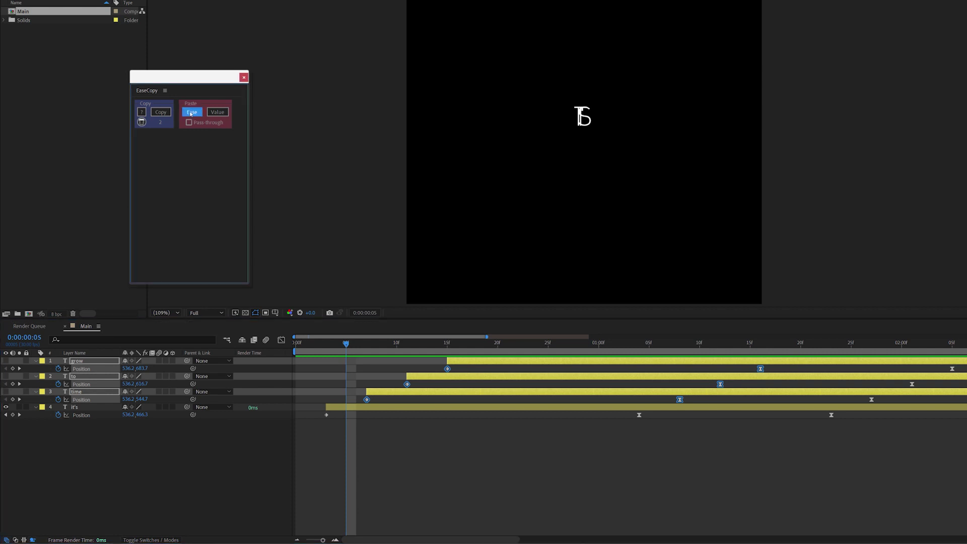
pyautogui.click(244, 78)
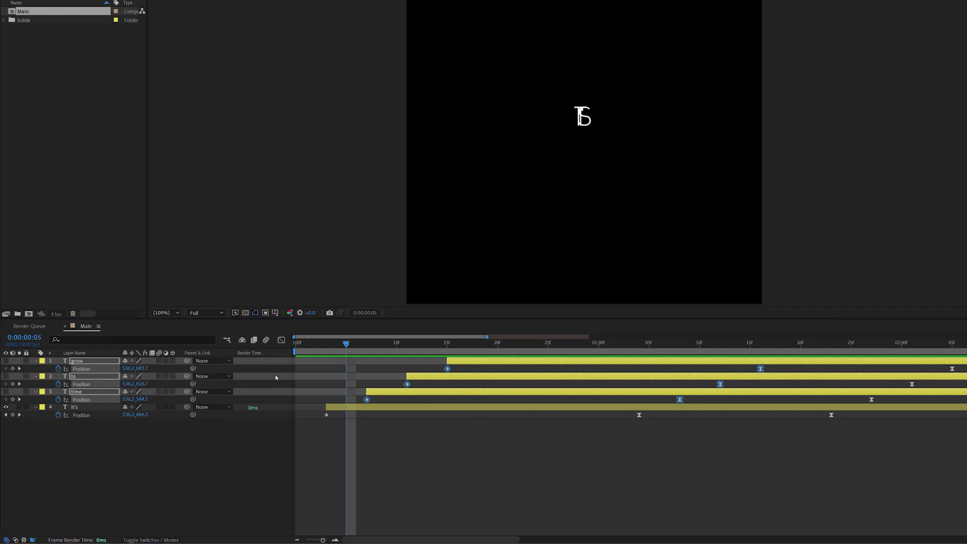
# Preview the "it's" animation from 0:00:00:00 with the other text layers hidden
pyautogui.moveTo(324, 349); pyautogui.dragTo(295, 347)
pyautogui.press('-')
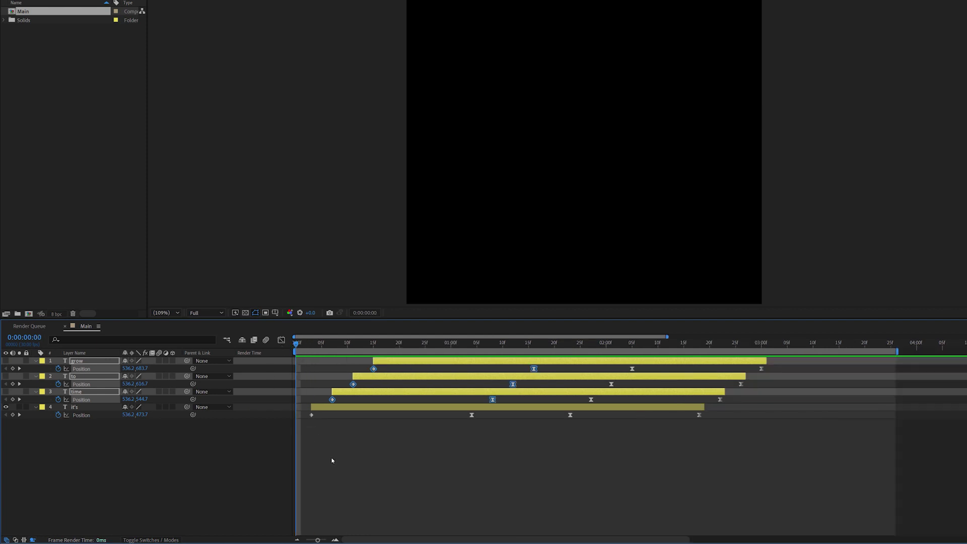
pyautogui.press('space')
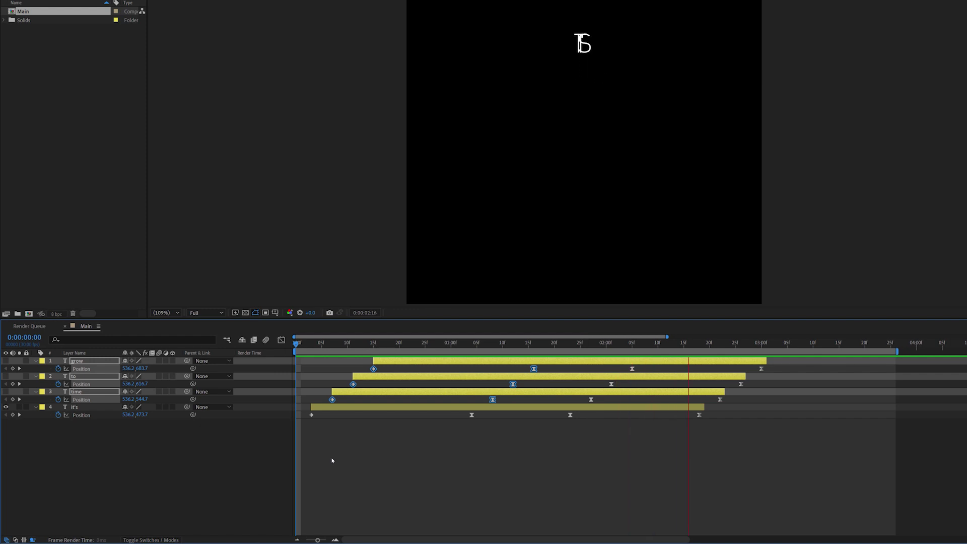
pyautogui.press('space')
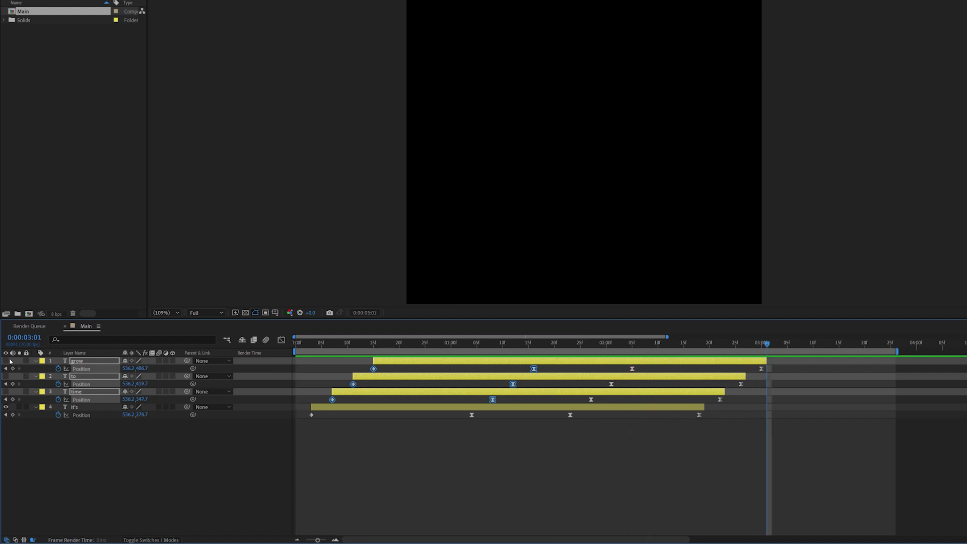
# Make "grow", "to" and "time" visible again and preview all four text layers together
pyautogui.moveTo(7, 361); pyautogui.dragTo(5, 376)
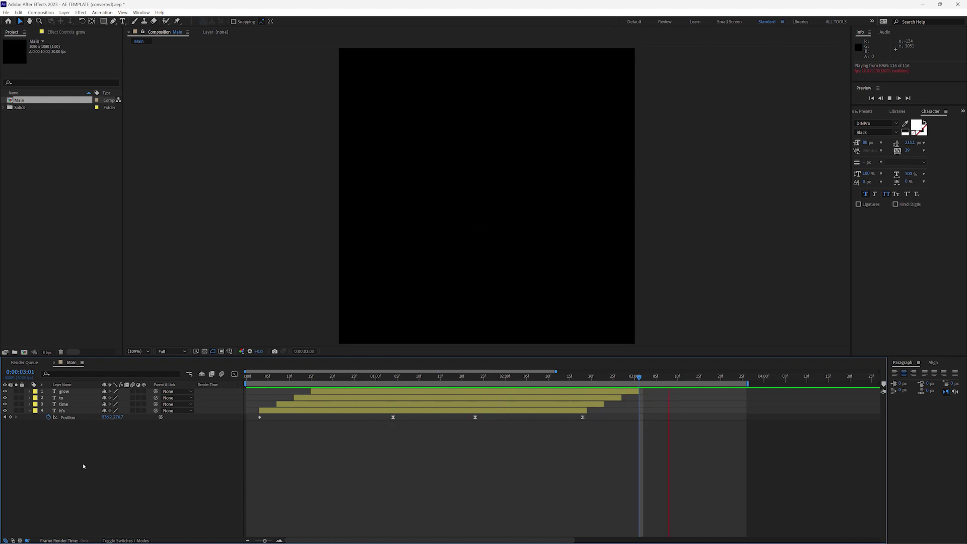
pyautogui.press('space')
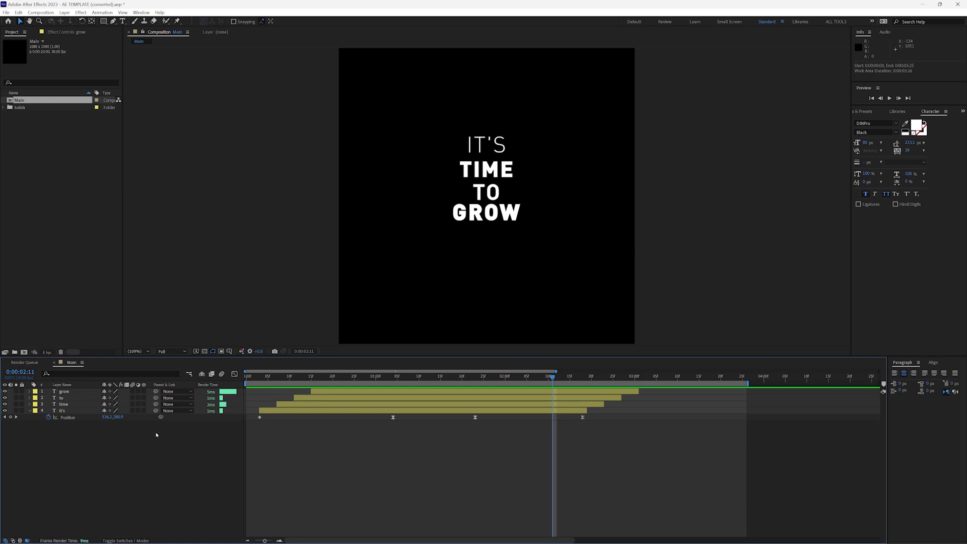
pyautogui.moveTo(421, 377); pyautogui.dragTo(427, 378)
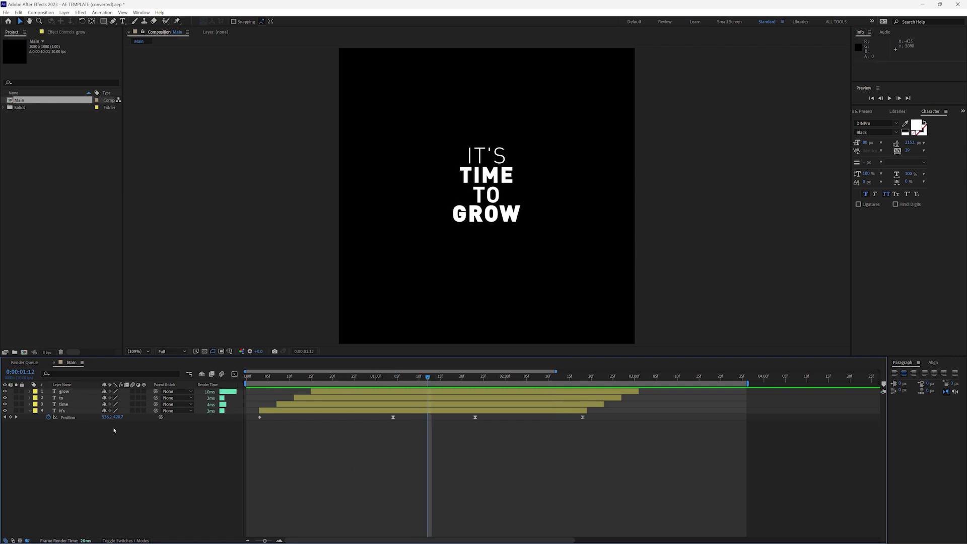
# Move all four text layers three frames earlier so that "it's" starts at 0:00:00:00
pyautogui.click(284, 411)
pyautogui.hotkey('ctrl', 'a')
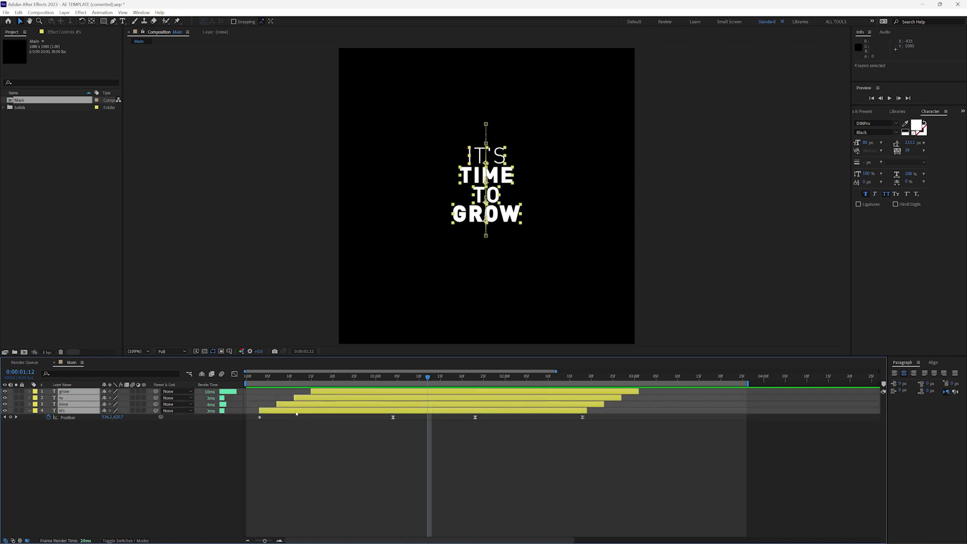
pyautogui.hotkey('alt', 'pageup')
pyautogui.hotkey('alt', 'pageup')
pyautogui.hotkey('alt', 'pageup')
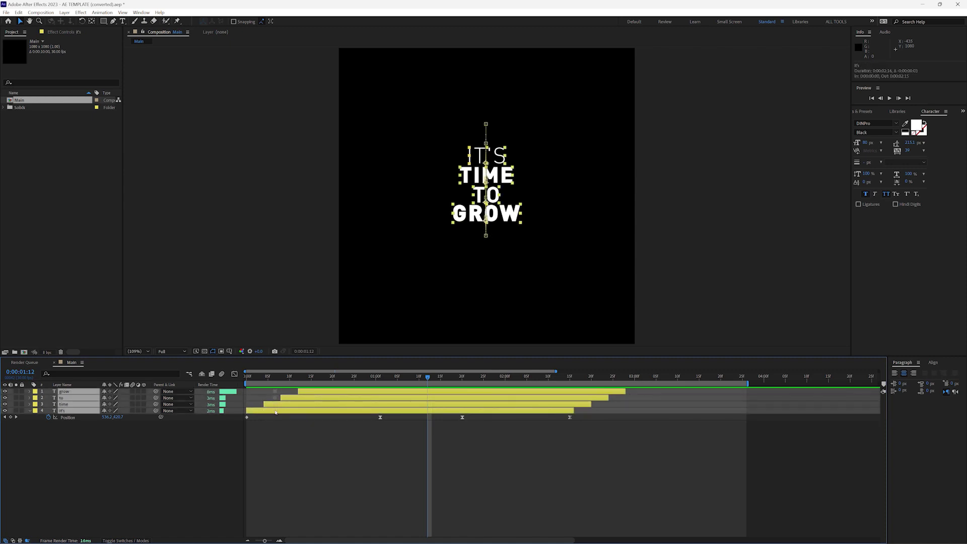
# Pre-compose the four text layers as "Text", moving all attributes and adjusting the duration to the layers' time span
pyautogui.click(69, 391)
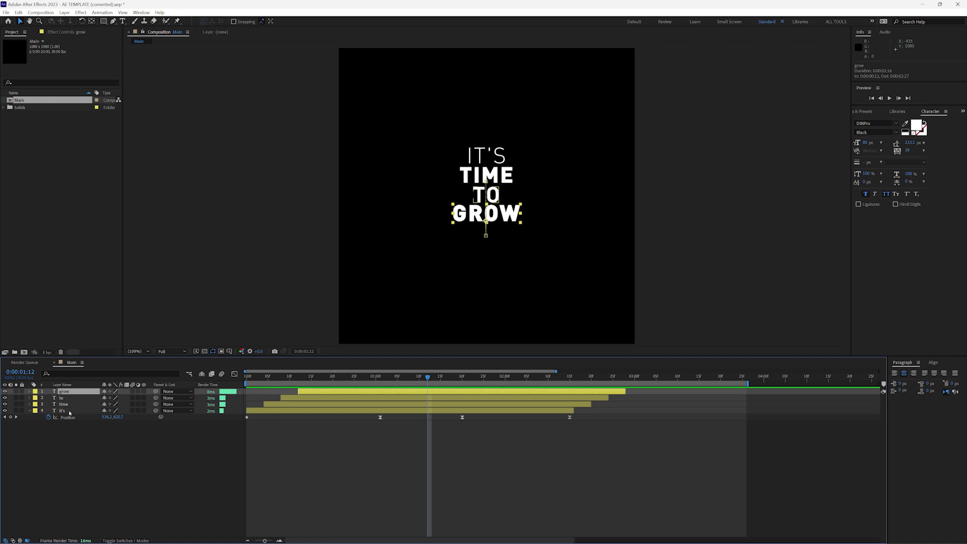
pyautogui.keyDown('shift'); pyautogui.click(69, 411); pyautogui.keyUp('shift')
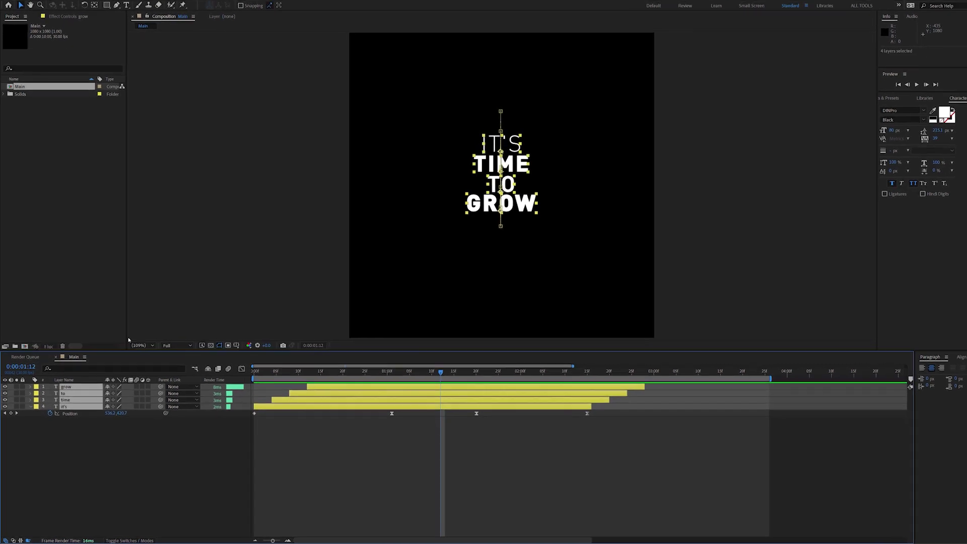
pyautogui.rightClick(69, 405)
pyautogui.click(95, 356)
pyautogui.write('Text')
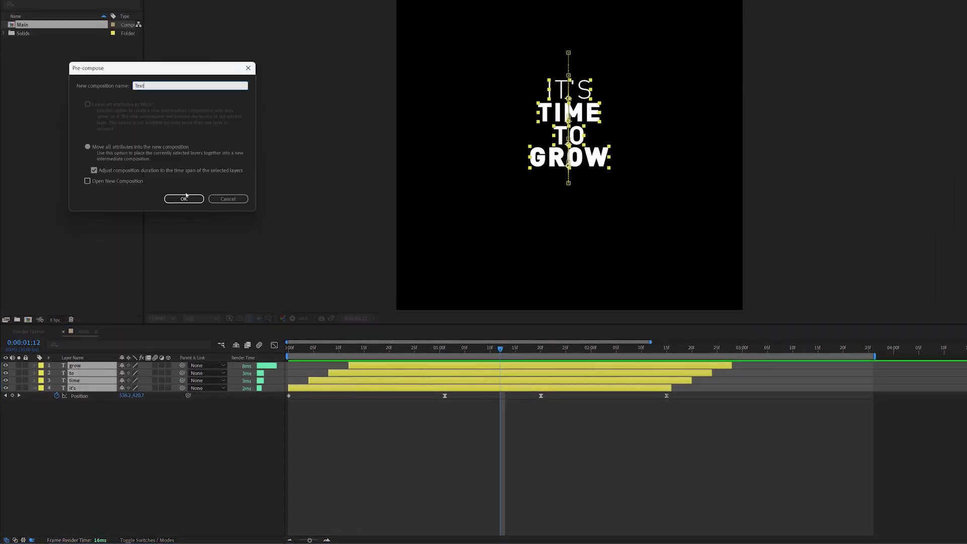
pyautogui.click(184, 198)
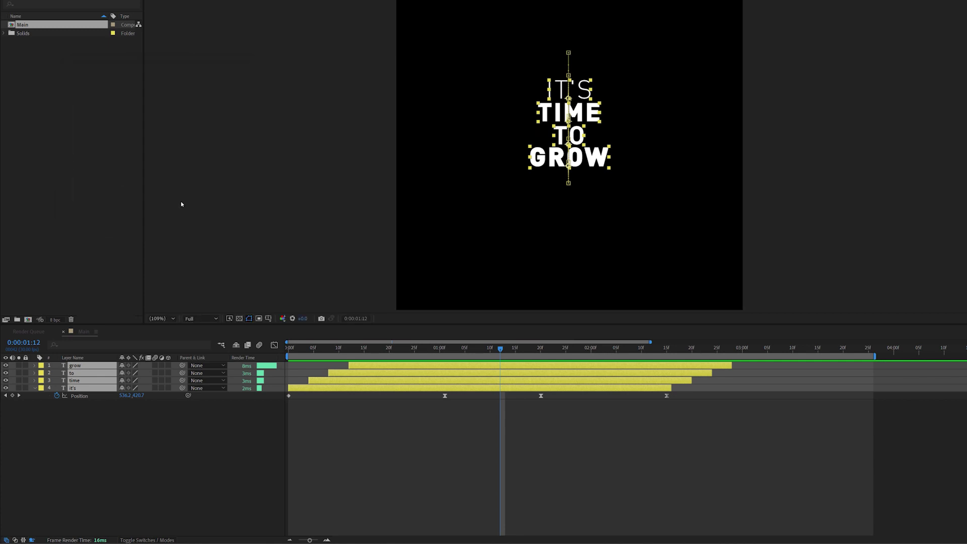
# Shift the "Text" precomp in the timeline so it starts at about 0:00:00:02
pyautogui.moveTo(347, 367); pyautogui.dragTo(355, 367)
pyautogui.moveTo(378, 413); pyautogui.dragTo(381, 426)
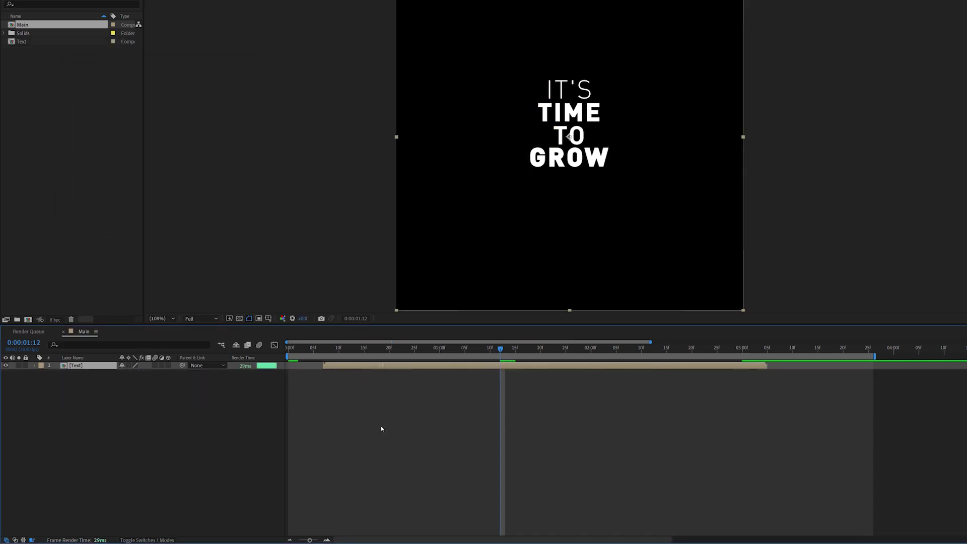
pyautogui.click(376, 377)
pyautogui.moveTo(345, 366); pyautogui.dragTo(319, 363)
pyautogui.click(336, 407)
pyautogui.press('-')
pyautogui.click(367, 365)
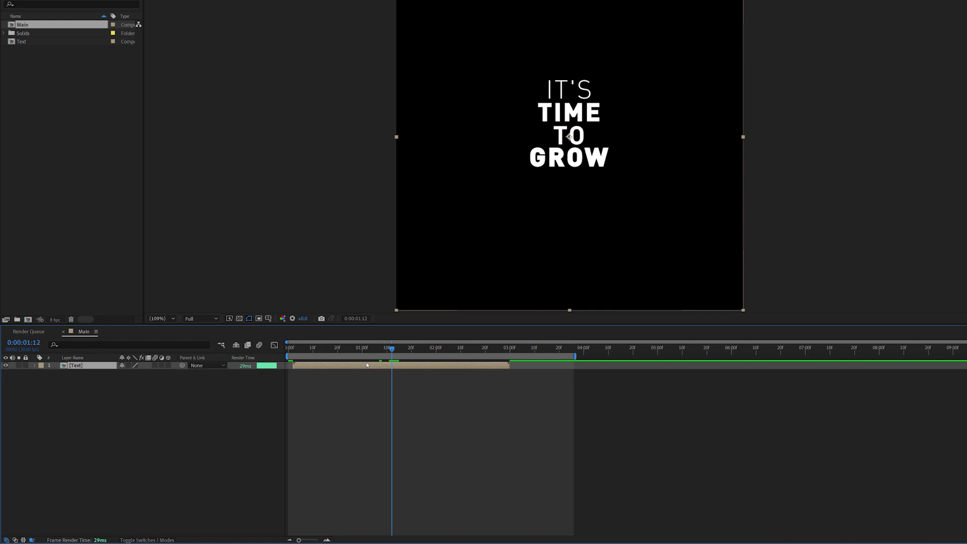
# Open the "Text" precomp and crop it to a region of interest of about 367 x 612 px around the four words
pyautogui.doubleClick(604, 120)
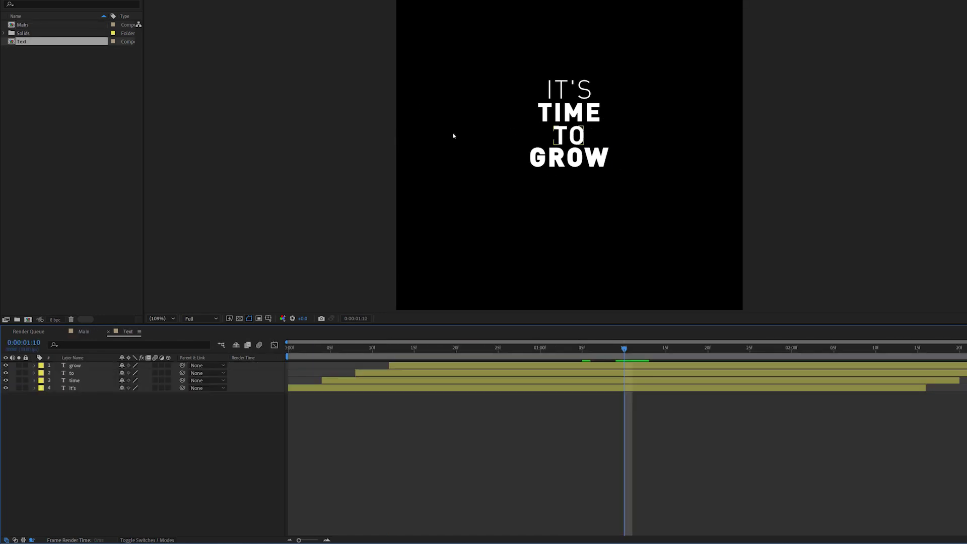
pyautogui.click(260, 318)
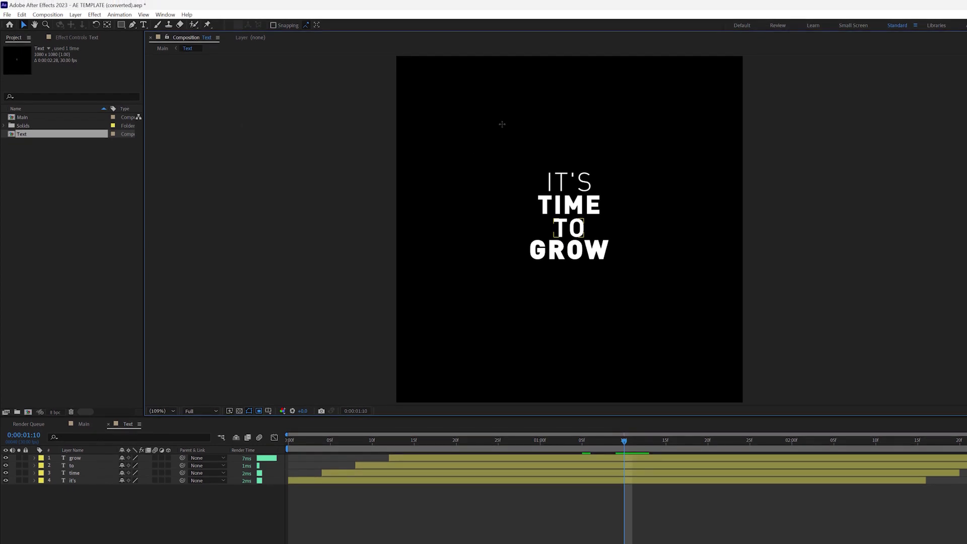
pyautogui.moveTo(511, 117); pyautogui.dragTo(632, 315)
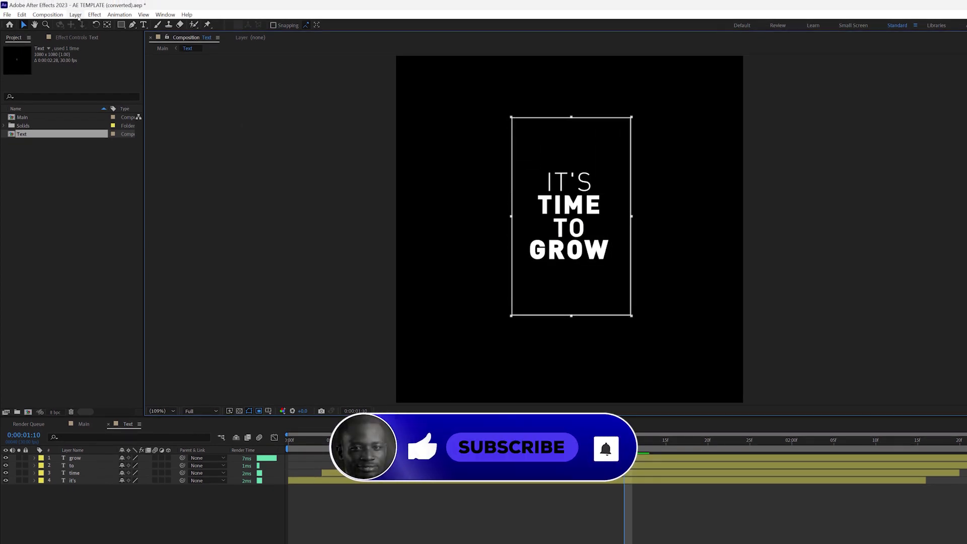
pyautogui.click(48, 14)
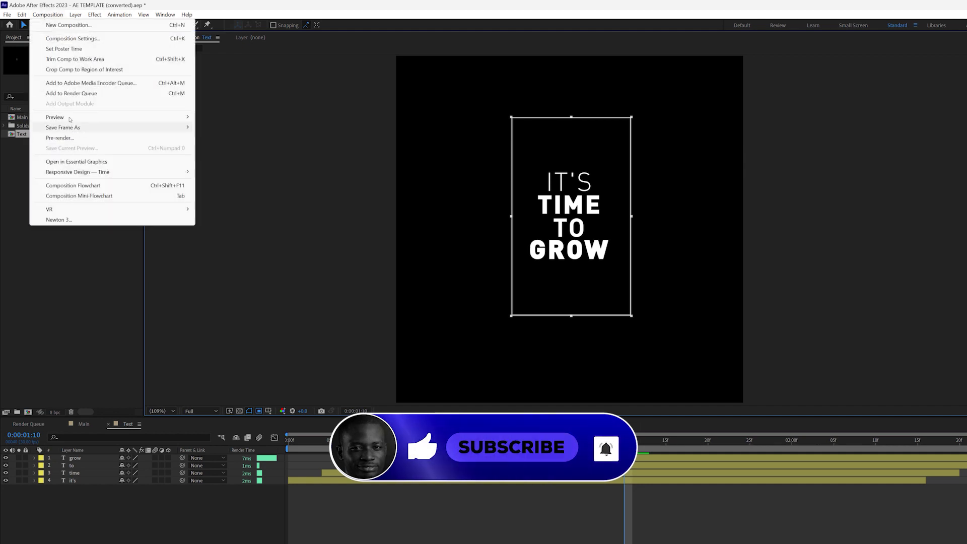
pyautogui.click(70, 71)
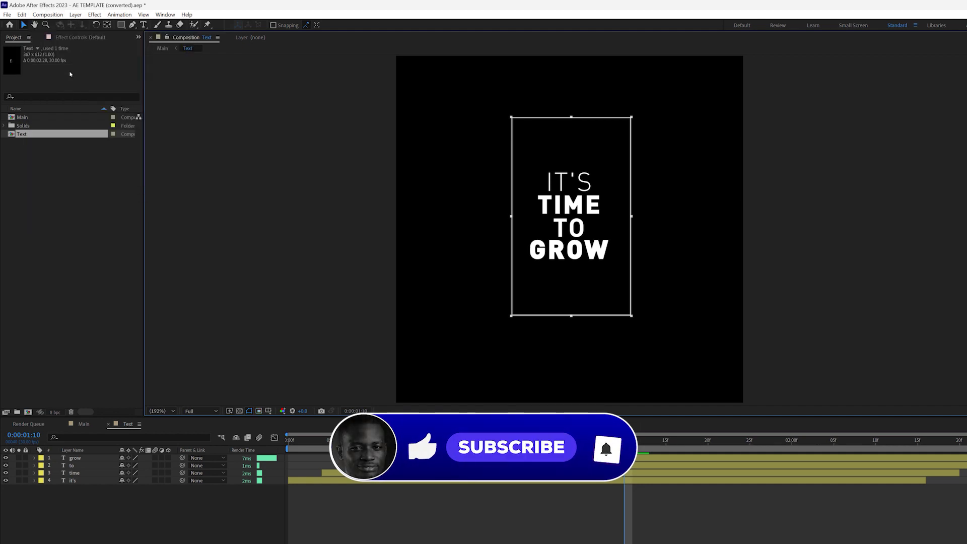
# Preview the text animation inside the cropped "Text" comp and return to the "Main" composition
pyautogui.press('space')
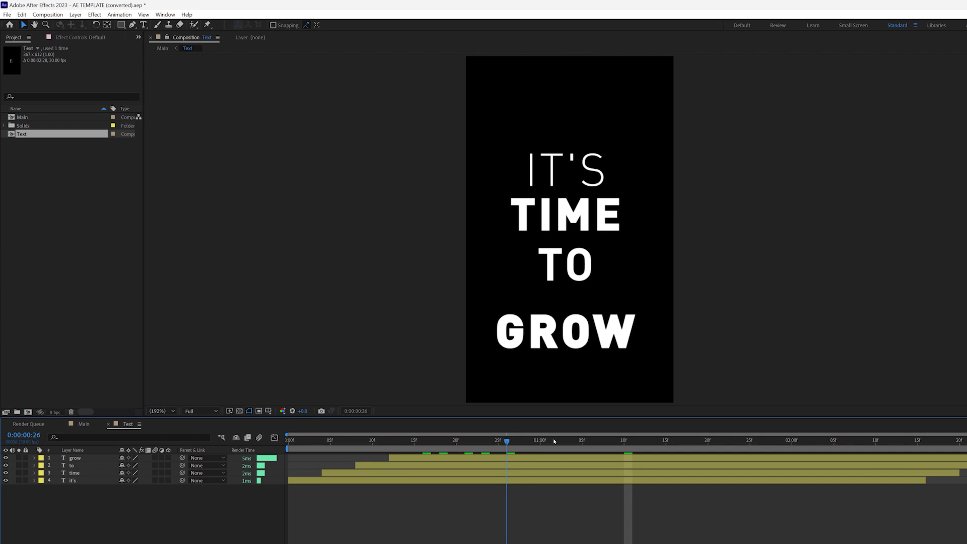
pyautogui.moveTo(581, 445); pyautogui.dragTo(727, 432)
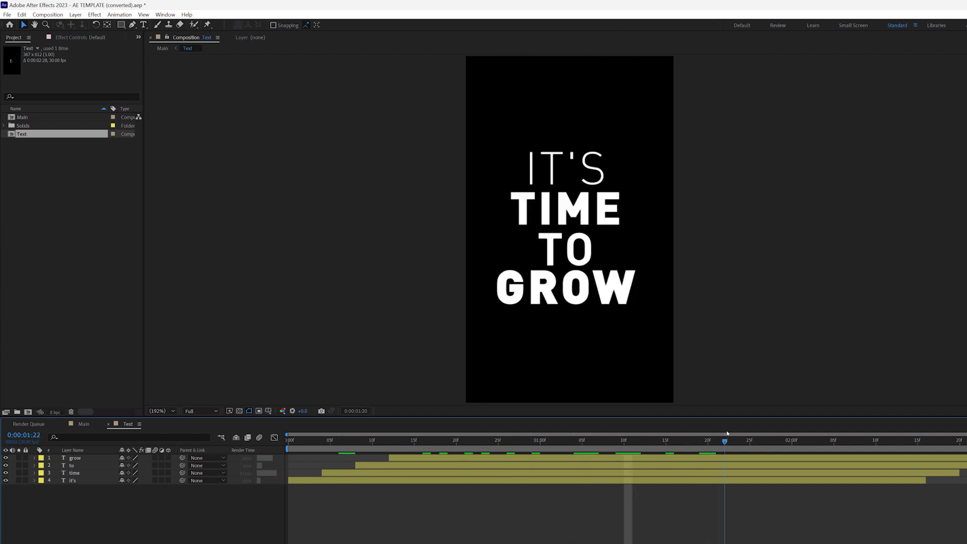
pyautogui.click(82, 424)
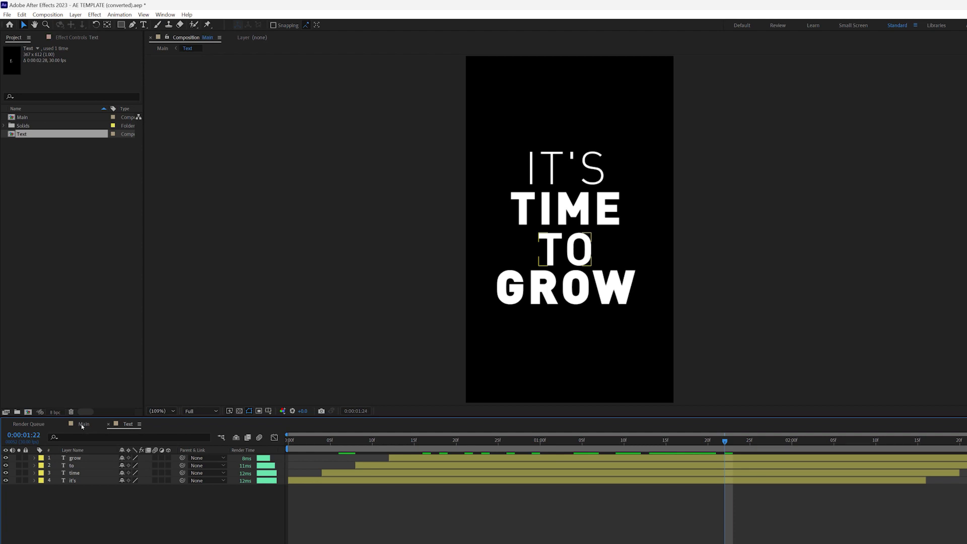
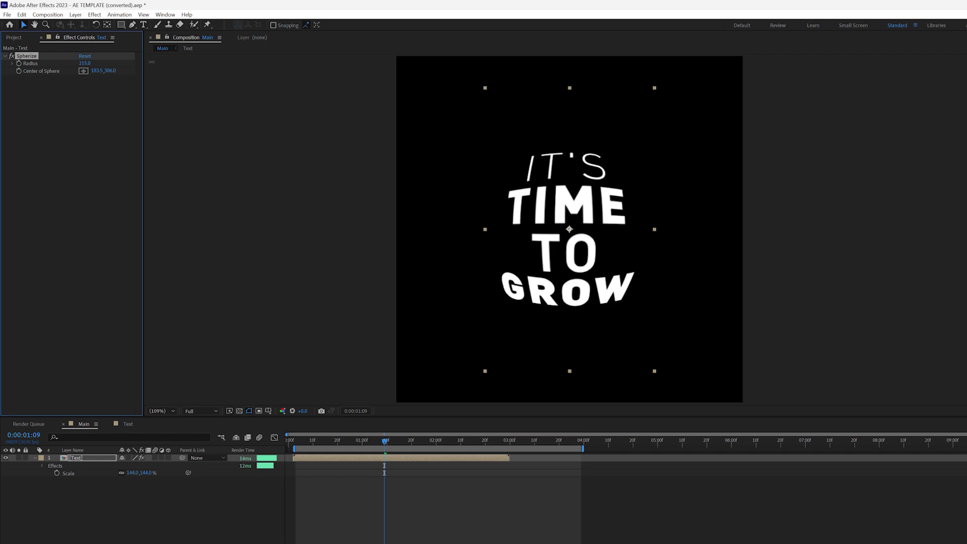
# Set the Spherize radius to 204 and move the sphere's center above the text, to about 166.9, -97.4
pyautogui.click(86, 64)
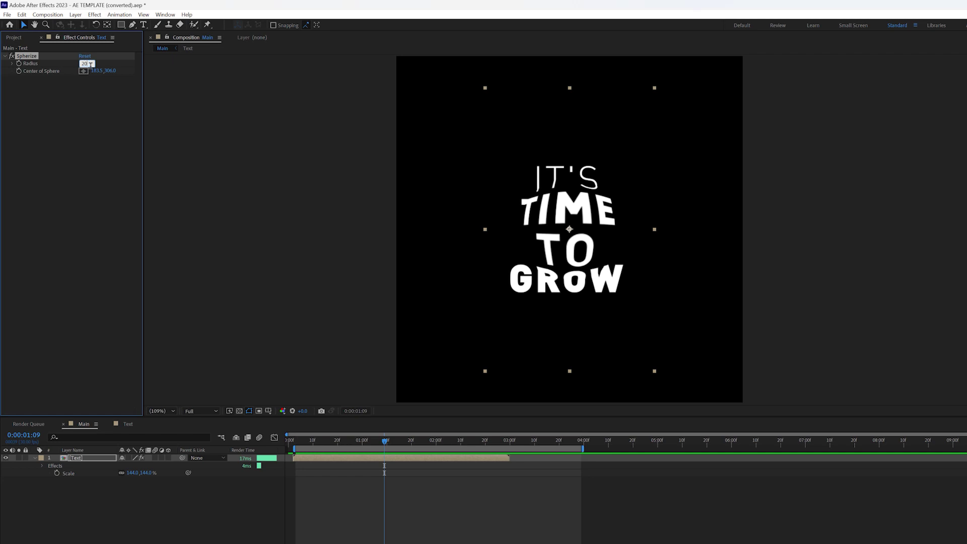
pyautogui.press('Return')
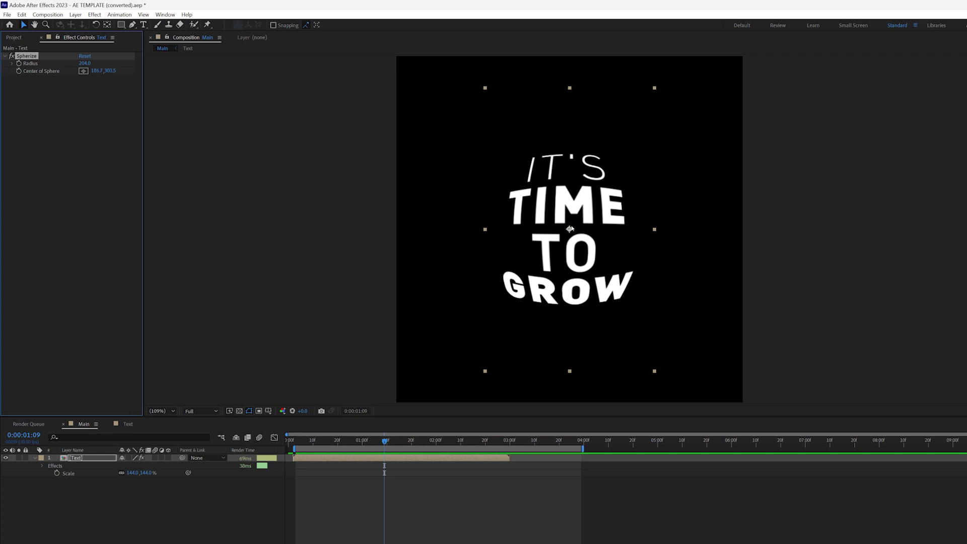
pyautogui.moveTo(571, 228); pyautogui.dragTo(561, 65)
# Reset the work area to the full composition and add a Center of Sphere keyframe at 0:00:00:02
pyautogui.click(298, 442)
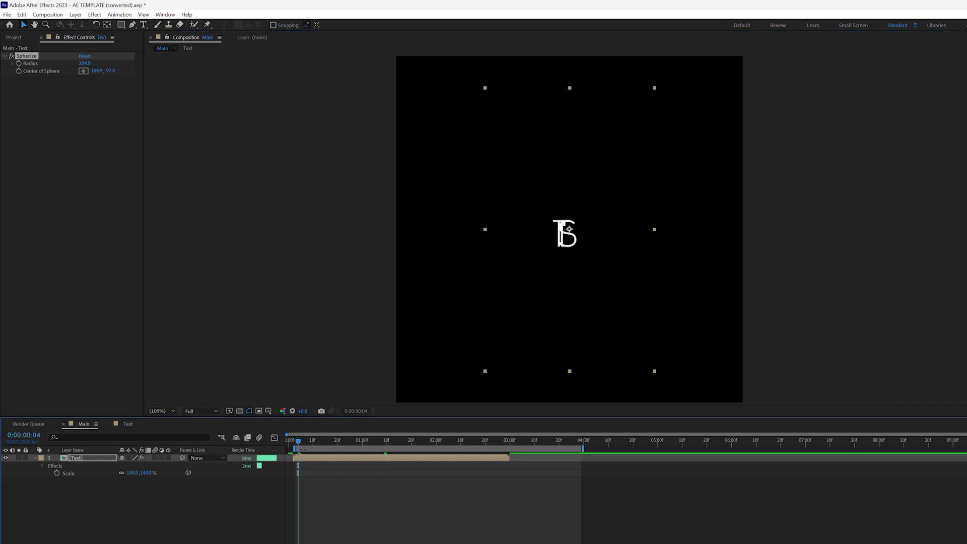
pyautogui.doubleClick(303, 448)
pyautogui.click(293, 441)
pyautogui.click(19, 71)
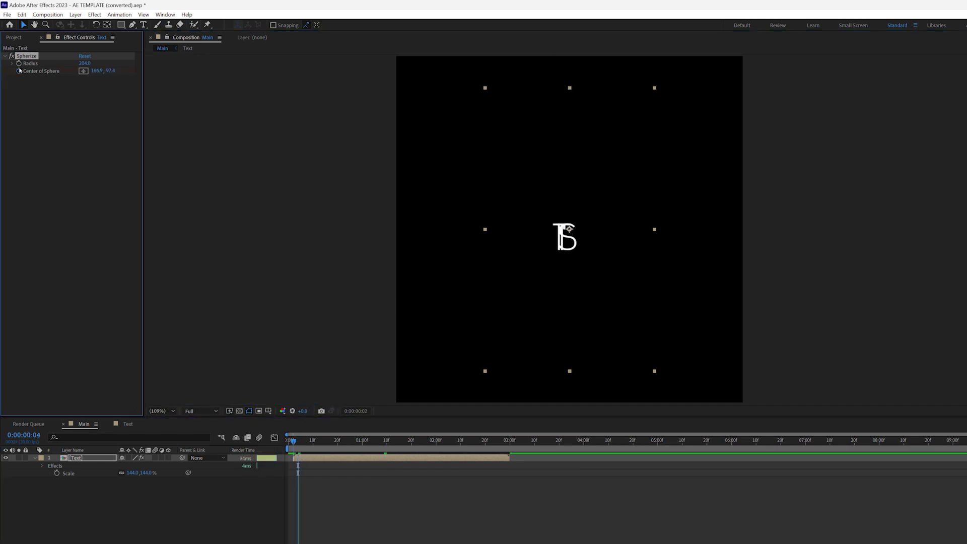
# At 0:00:01:00, move the sphere's center below the composition to about 194.7, 758.2 and reveal the layer's keyframes
pyautogui.click(363, 441)
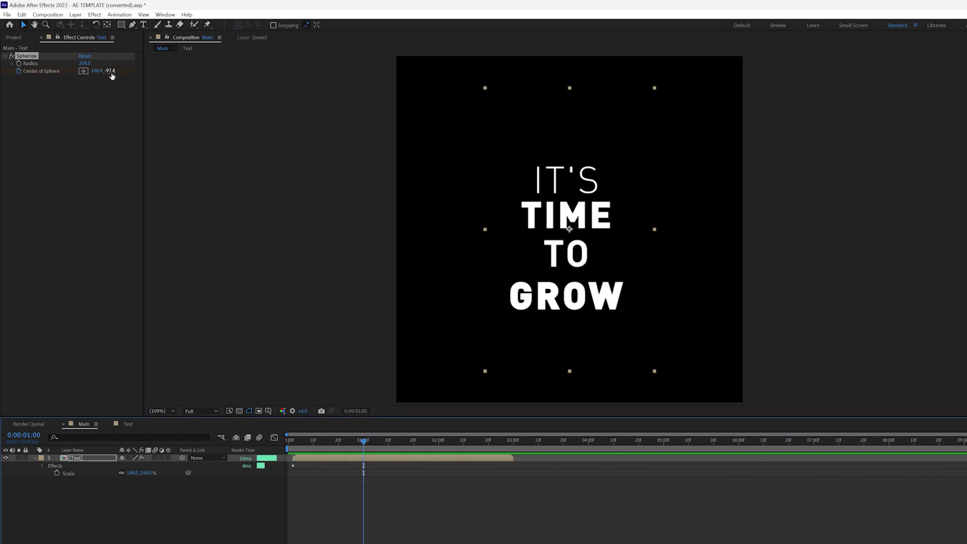
pyautogui.scroll(-3, 452, 145)
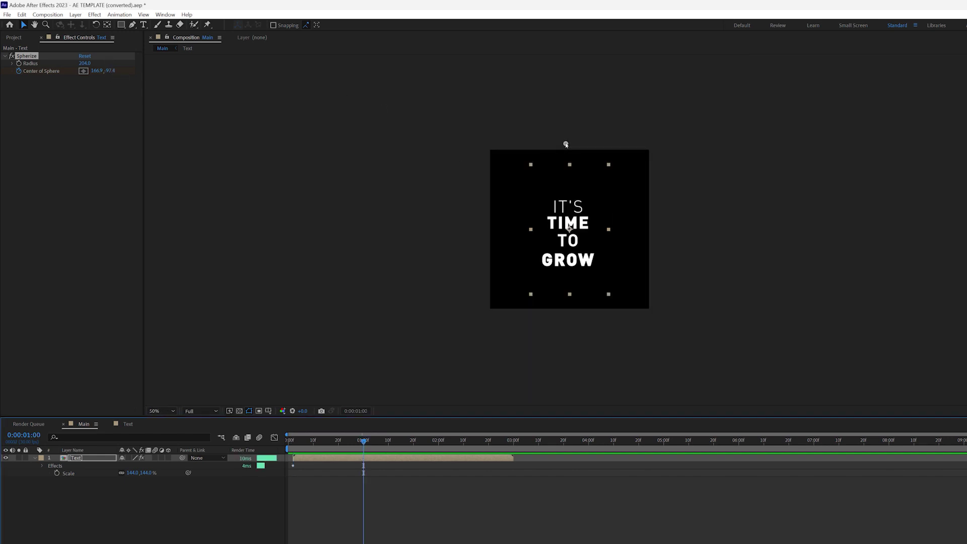
pyautogui.moveTo(566, 144); pyautogui.dragTo(566, 143)
pyautogui.moveTo(574, 197); pyautogui.dragTo(572, 325)
pyautogui.press('u')
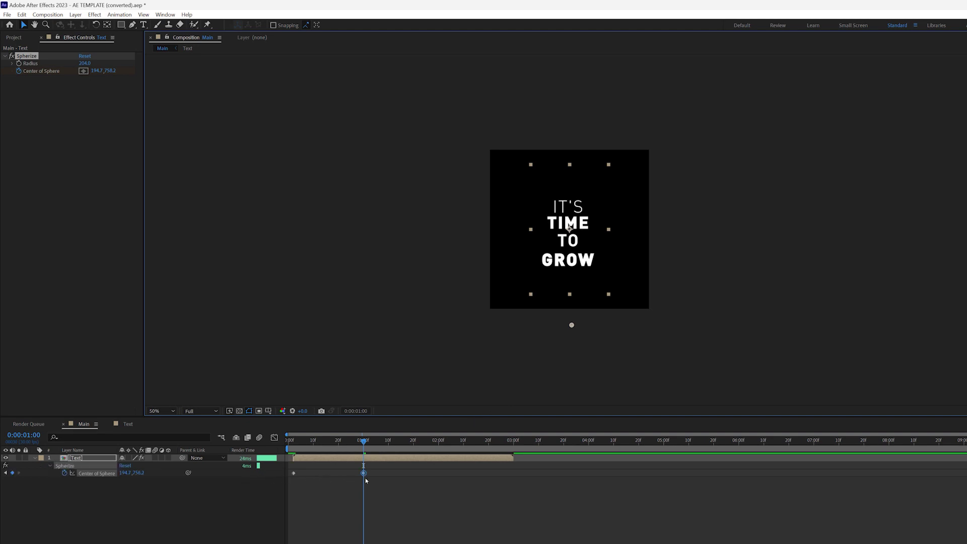
pyautogui.moveTo(374, 467); pyautogui.dragTo(288, 487)
pyautogui.click(212, 497)
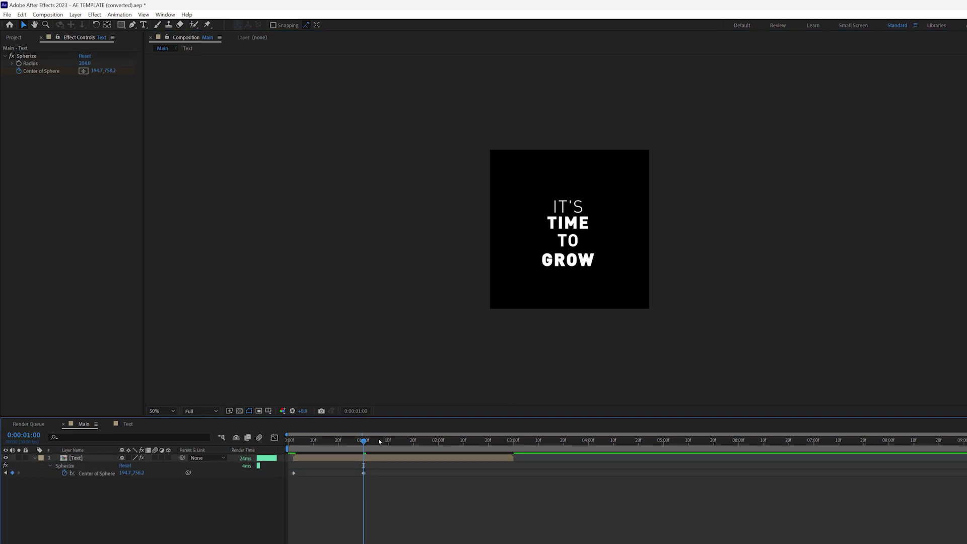
# Copy the 0:00:01:00 Center of Sphere keyframe to 0:00:02:08
pyautogui.click(458, 444)
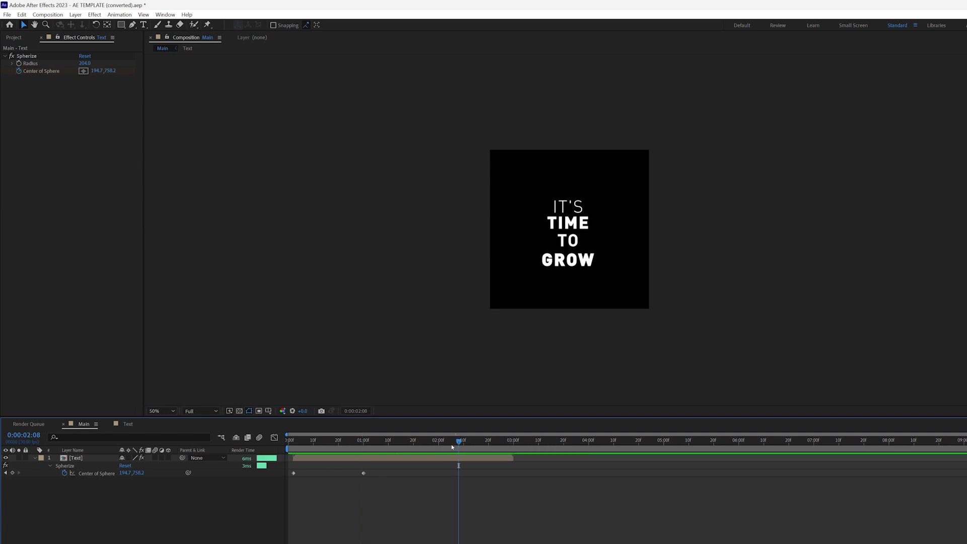
pyautogui.moveTo(381, 468); pyautogui.dragTo(355, 479)
pyautogui.hotkey('ctrl', 'c')
pyautogui.hotkey('ctrl', 'v')
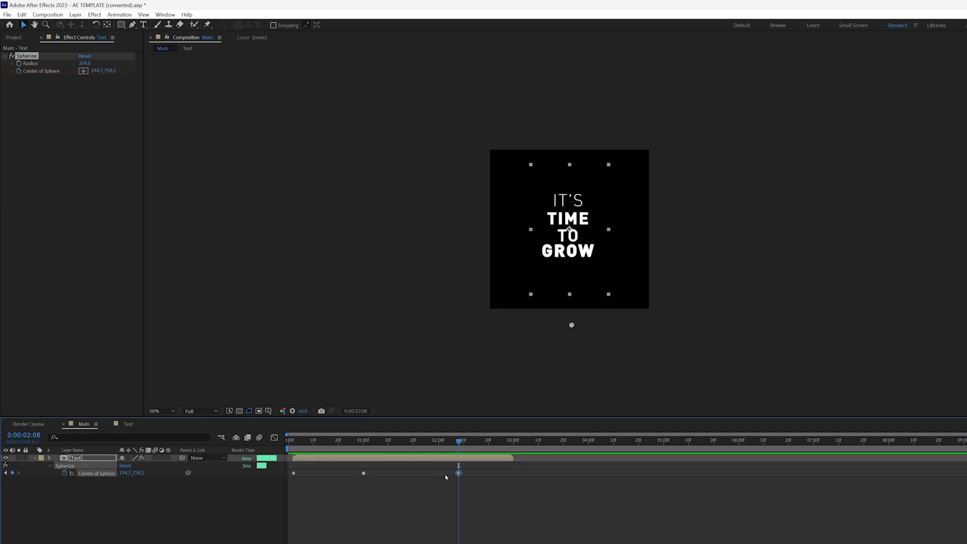
# Copy the first Center of Sphere keyframe to the layer's end at 0:00:02:29 and move the third keyframe to 0:00:02:00
pyautogui.press('o')
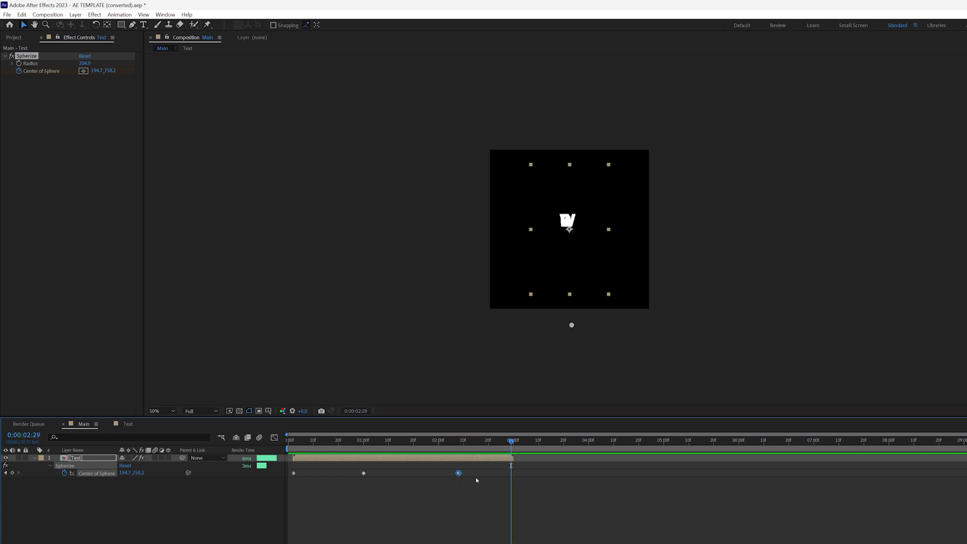
pyautogui.moveTo(311, 471); pyautogui.dragTo(287, 479)
pyautogui.click(458, 480)
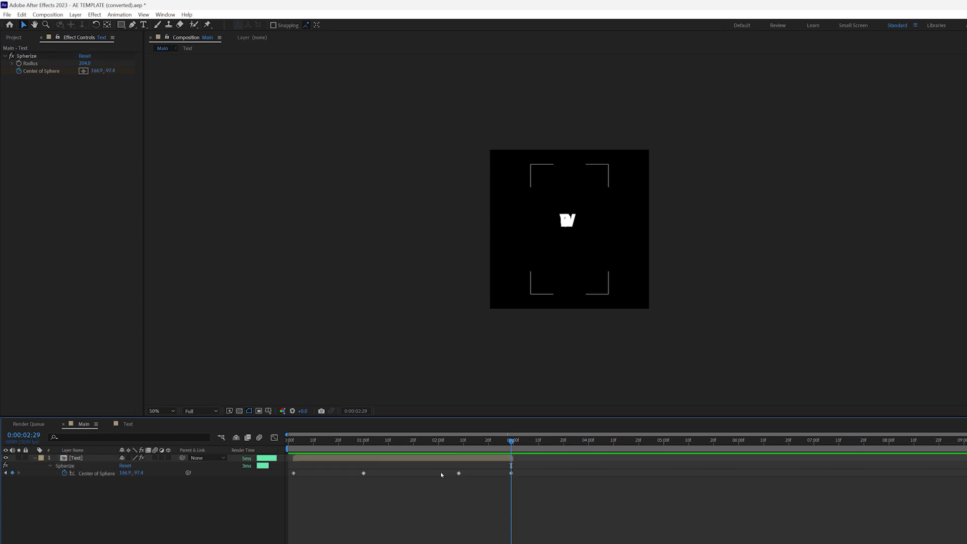
pyautogui.moveTo(459, 473); pyautogui.dragTo(438, 474)
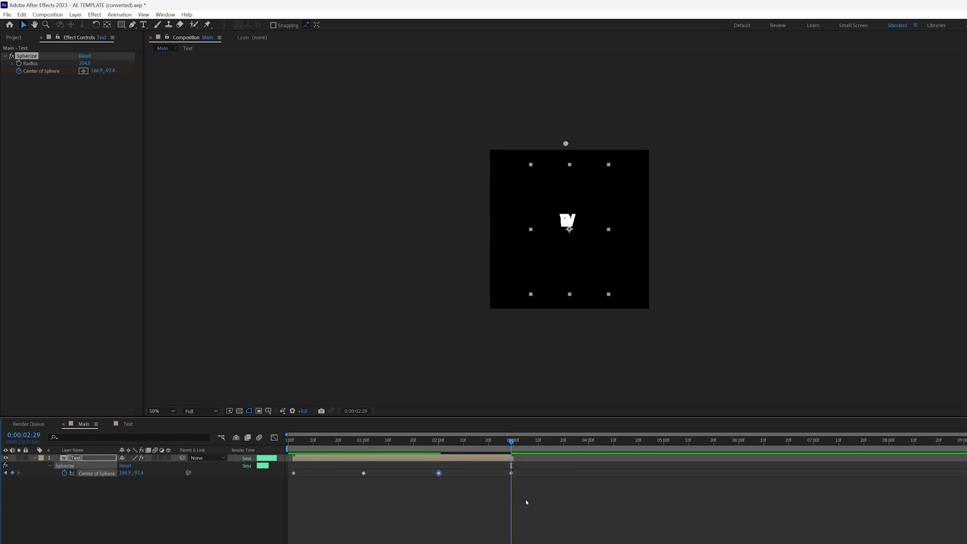
# Apply Easy Ease to all four Center of Sphere keyframes
pyautogui.moveTo(553, 466); pyautogui.dragTo(283, 487)
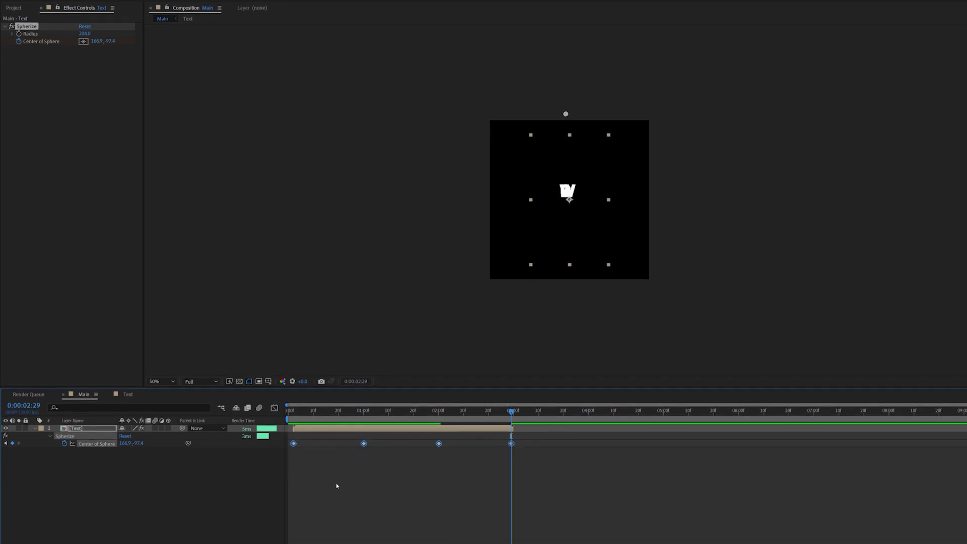
pyautogui.rightClick(293, 472)
pyautogui.moveTo(352, 543)
pyautogui.click(443, 457)
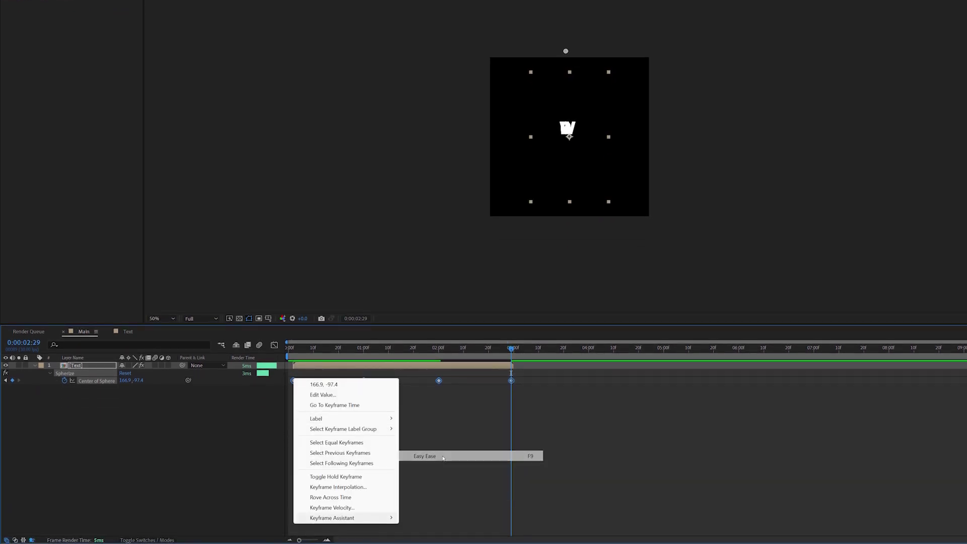
pyautogui.click(548, 384)
# End the work area at 0:00:03:04 and preview the spherized text animation with the composition view set to Fit
pyautogui.click(524, 349)
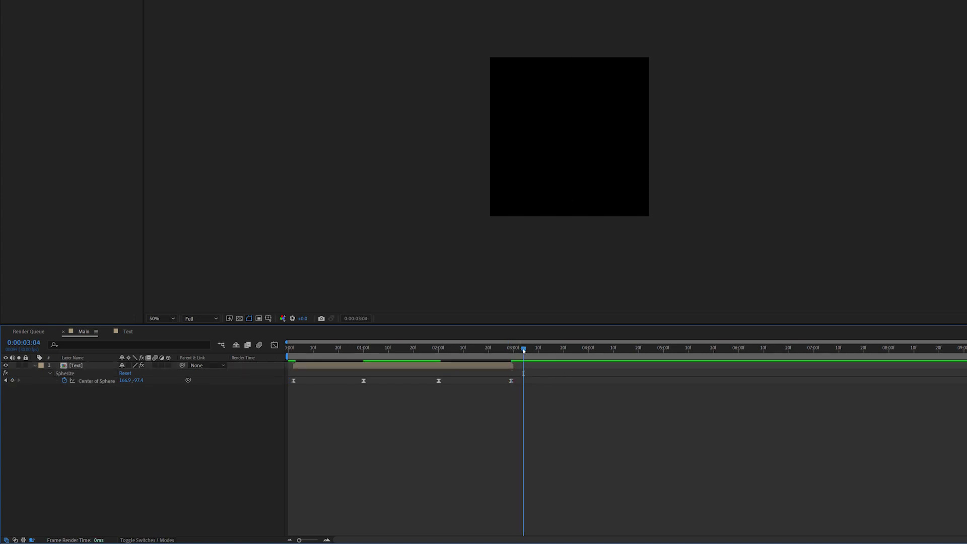
pyautogui.press('n')
pyautogui.press('space')
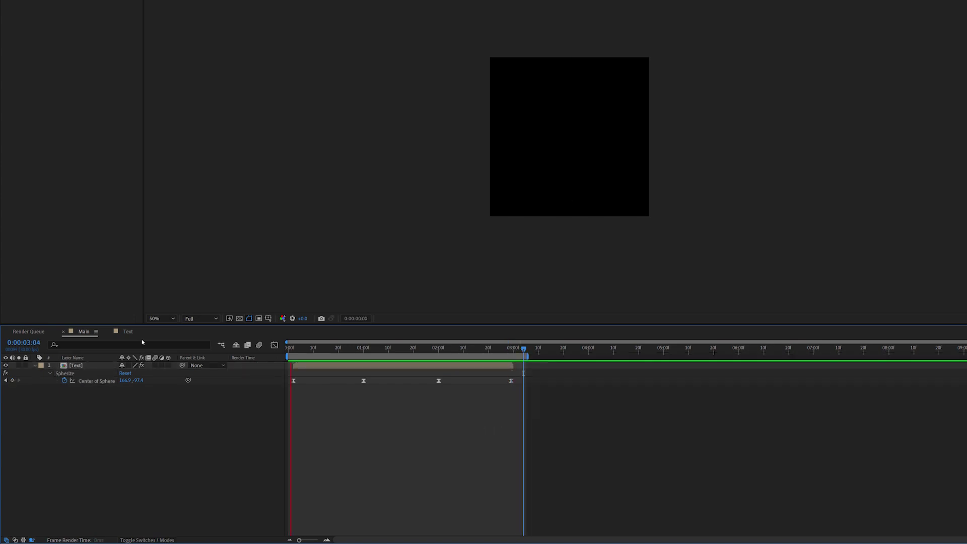
pyautogui.click(161, 318)
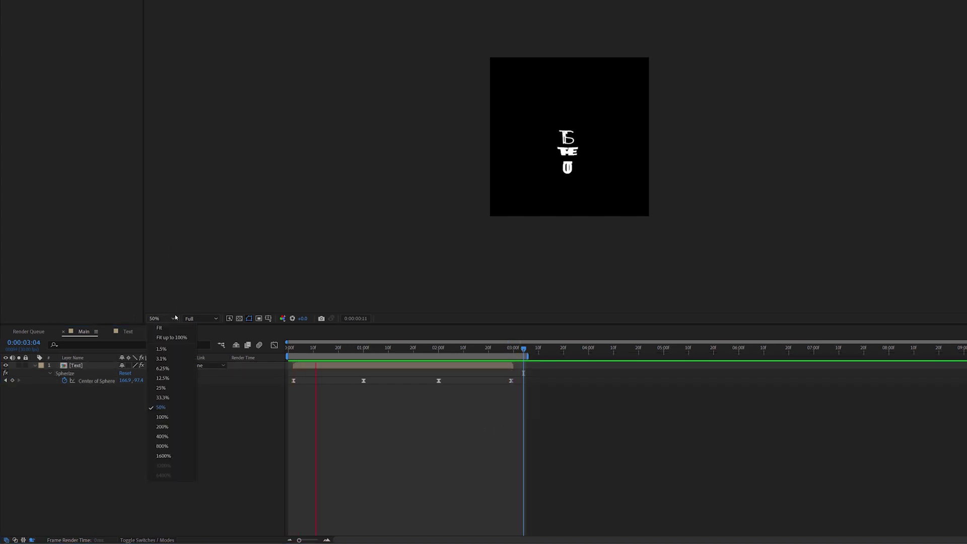
pyautogui.click(171, 331)
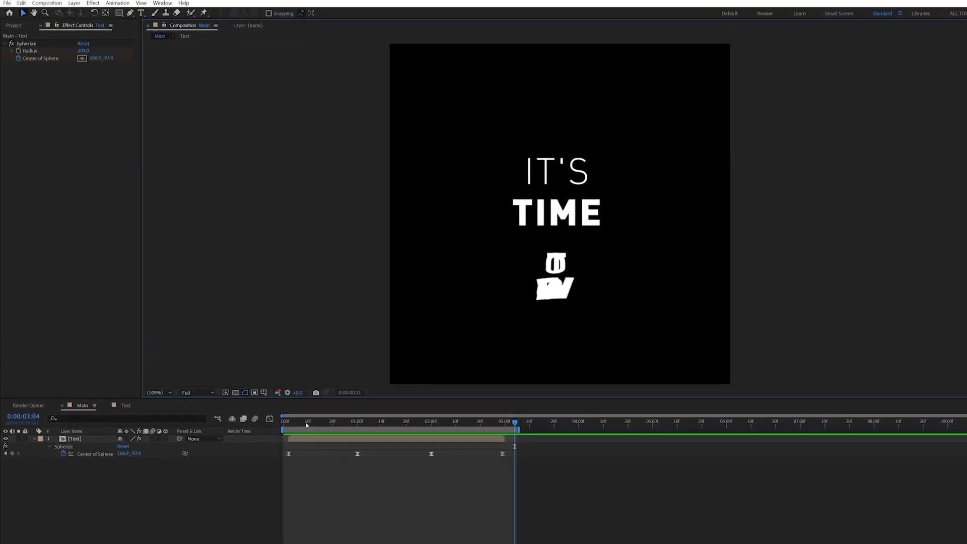